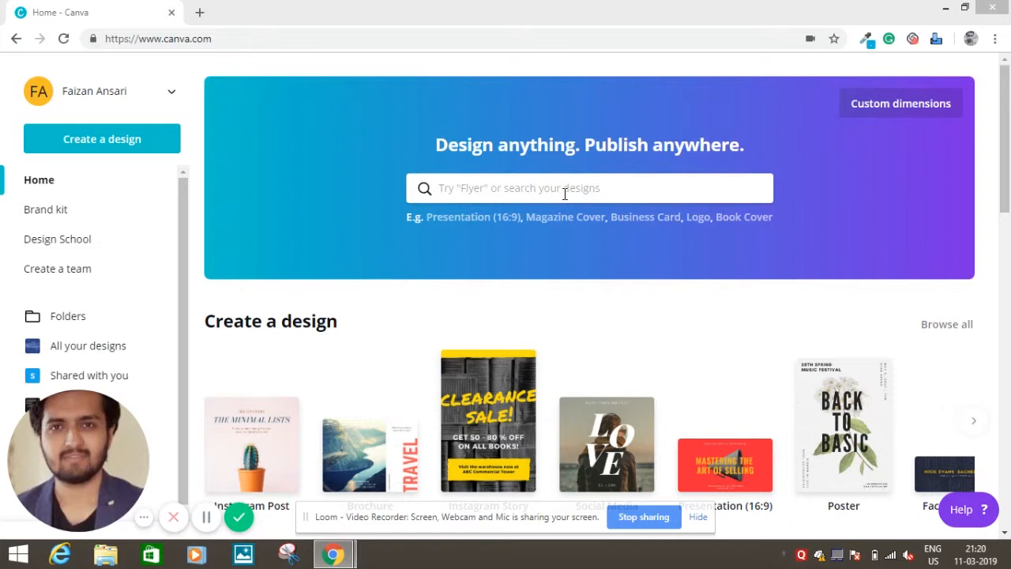
pyautogui.click(565, 195)
pyautogui.write('In')
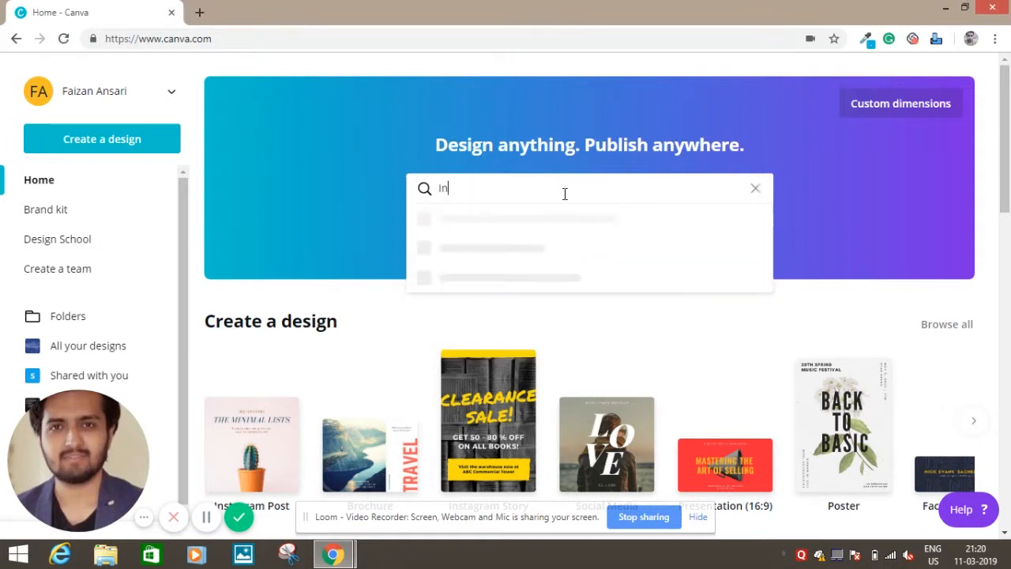
pyautogui.write('sta')
pyautogui.press('BackSpace')
pyautogui.press('BackSpace')
pyautogui.press('BackSpace')
pyautogui.press('BackSpace')
pyautogui.press('BackSpace')
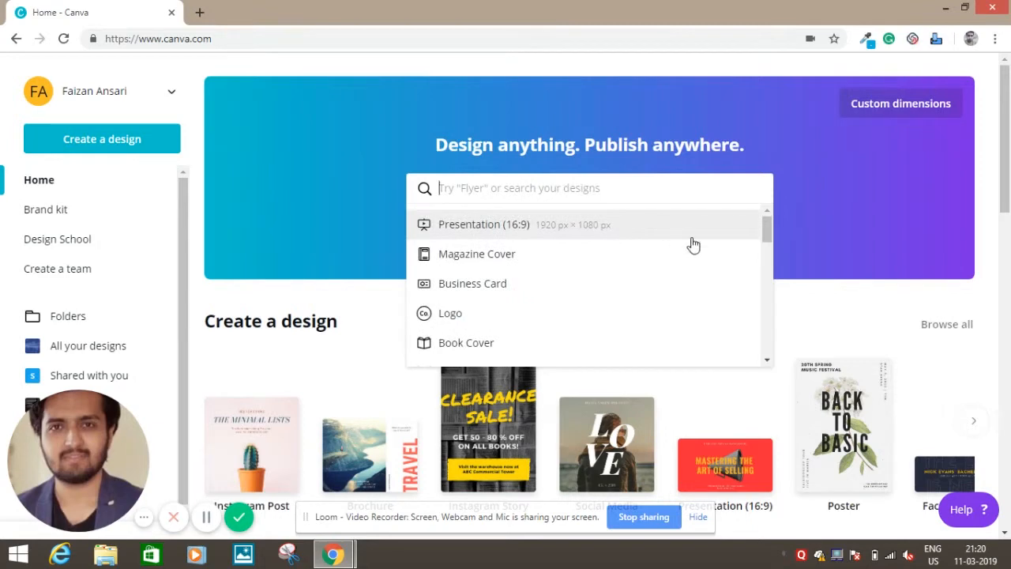
pyautogui.moveTo(768, 227)
pyautogui.mouseDown()
pyautogui.moveTo(780, 355)
pyautogui.moveTo(774, 213)
pyautogui.mouseUp()
# - Search the design types for "Instagram" and create a new blank Instagram Post design
pyautogui.write('Inst')
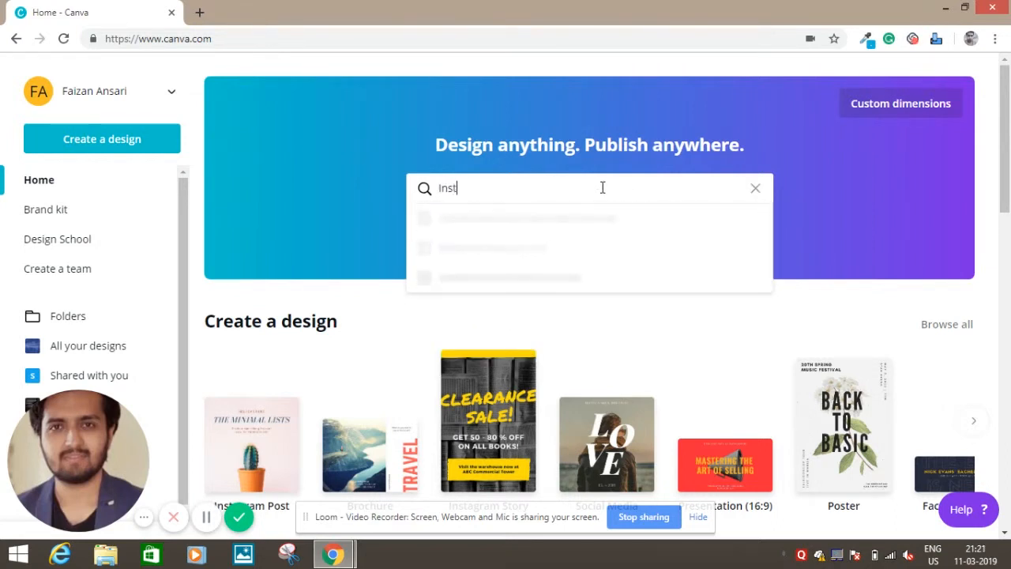
pyautogui.write('agram')
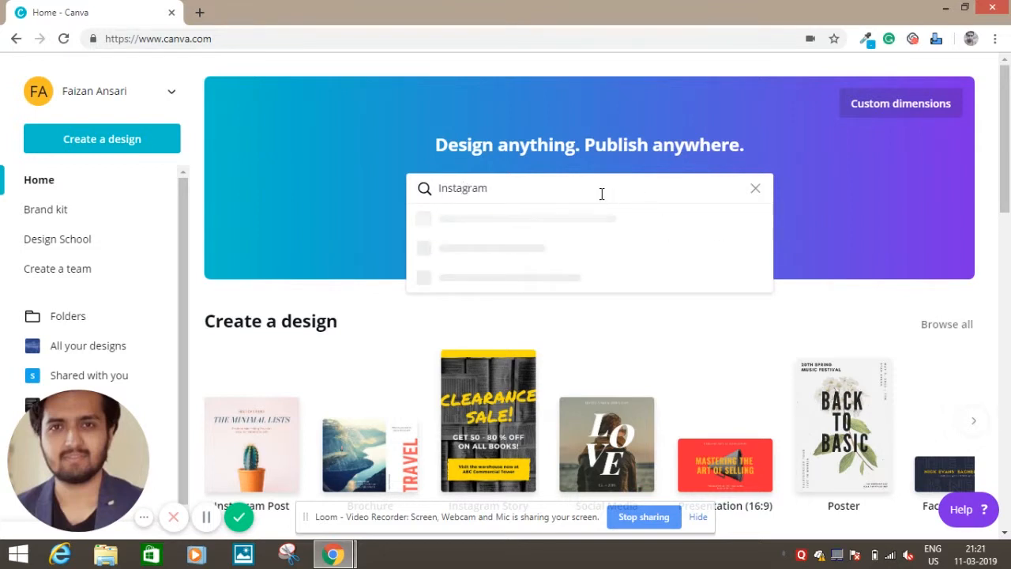
pyautogui.moveTo(765, 237); pyautogui.dragTo(764, 247)
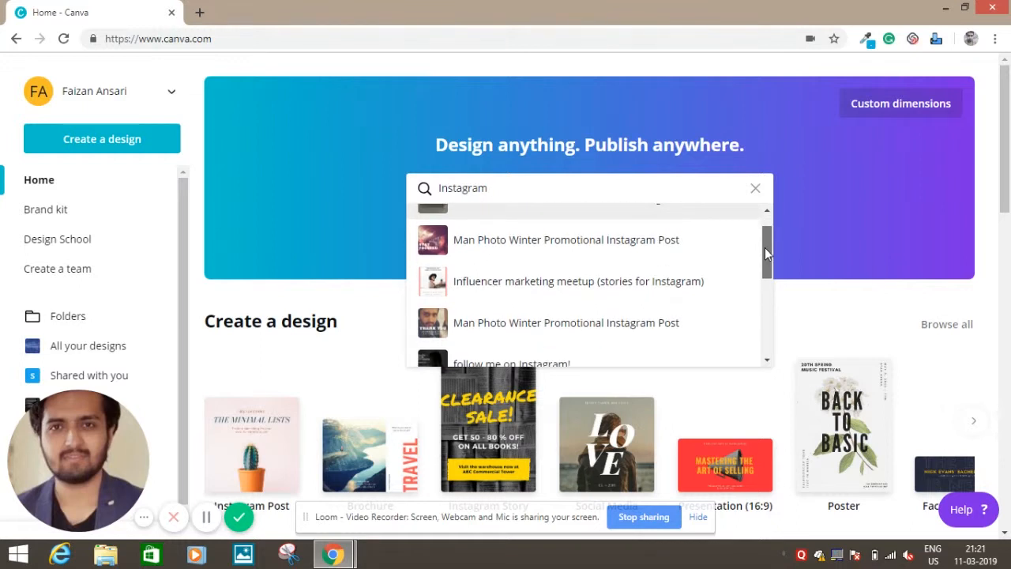
pyautogui.moveTo(764, 248); pyautogui.dragTo(775, 378)
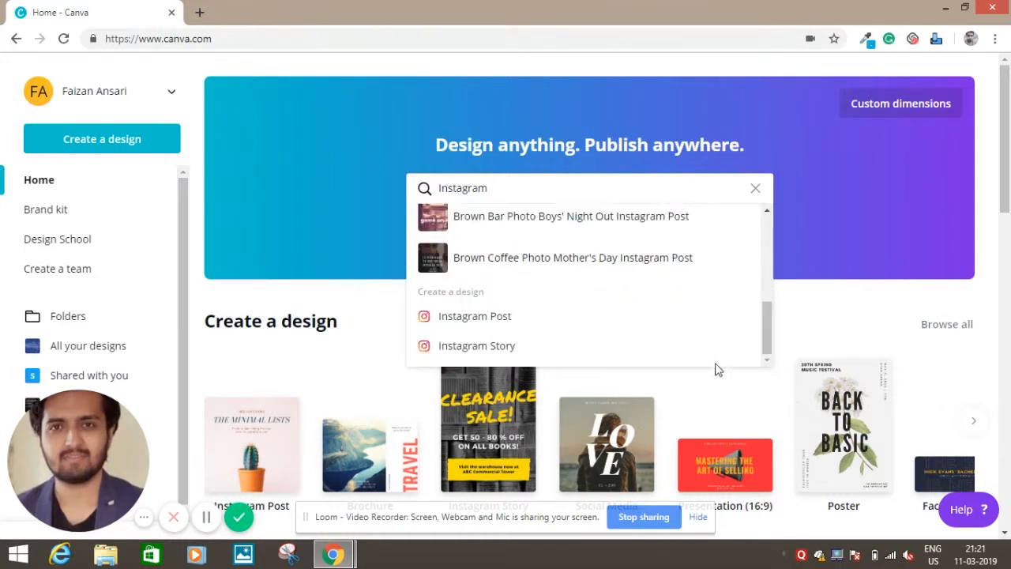
pyautogui.click(482, 317)
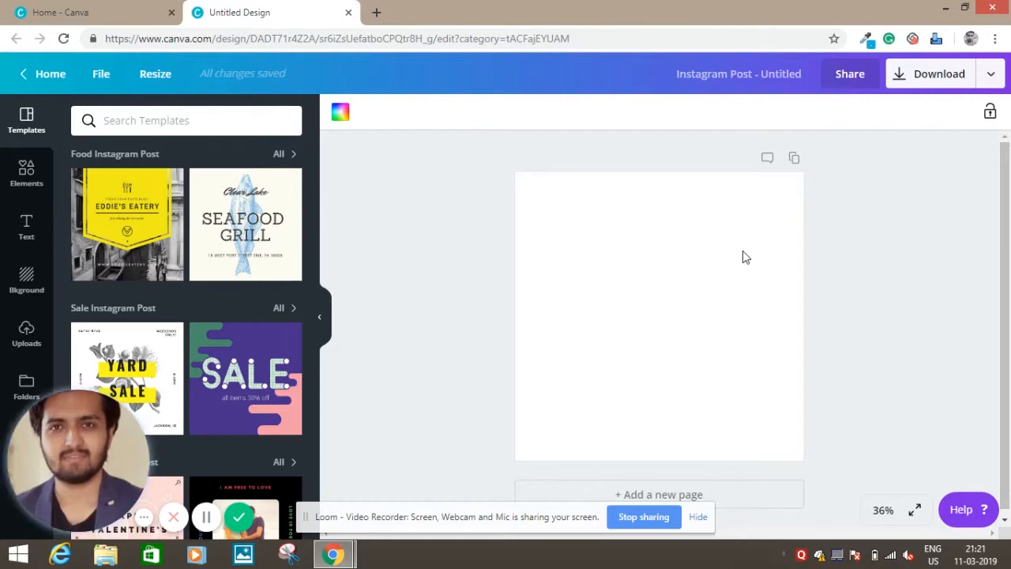
# - Browse the Instagram post templates by category and the individual free templates for a suitable layout
pyautogui.scroll(-1, 207, 277)
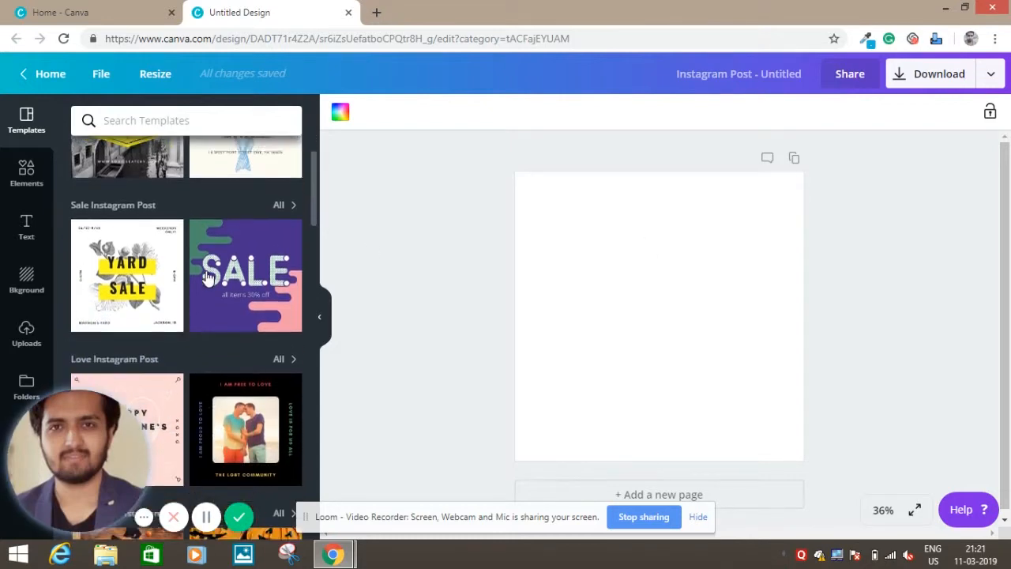
pyautogui.scroll(-10, 207, 276)
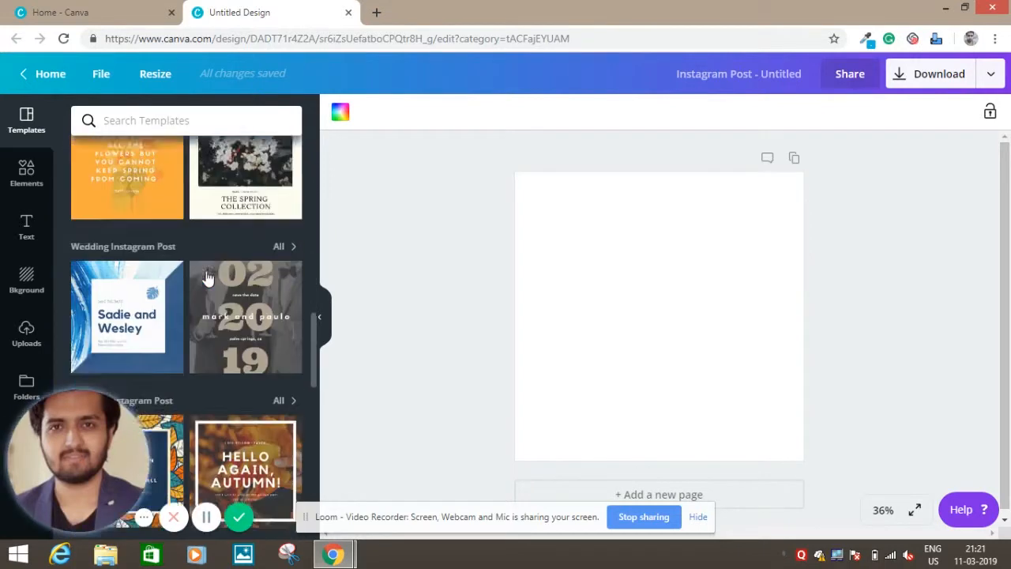
pyautogui.scroll(-4, 207, 276)
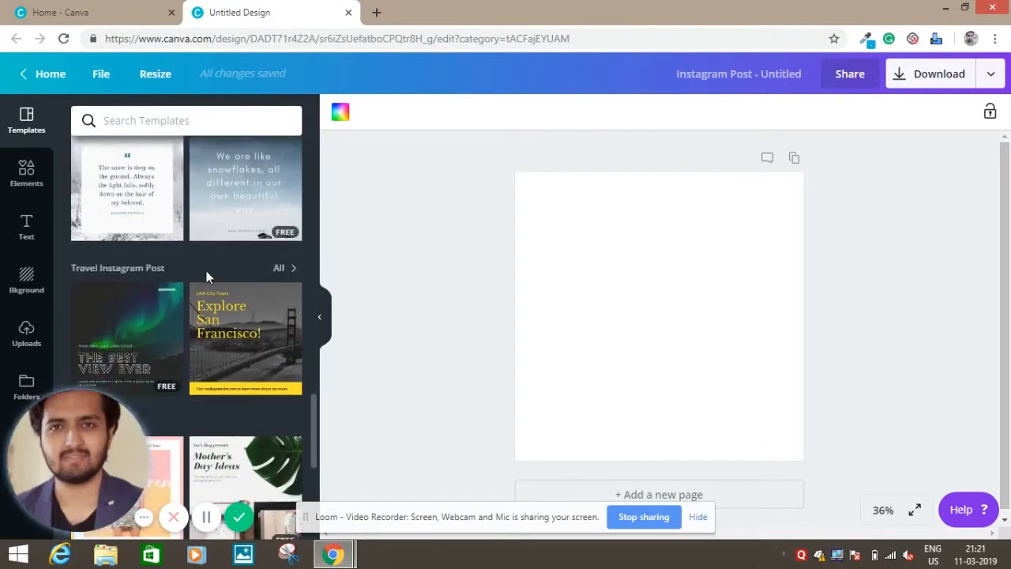
pyautogui.scroll(-6, 207, 276)
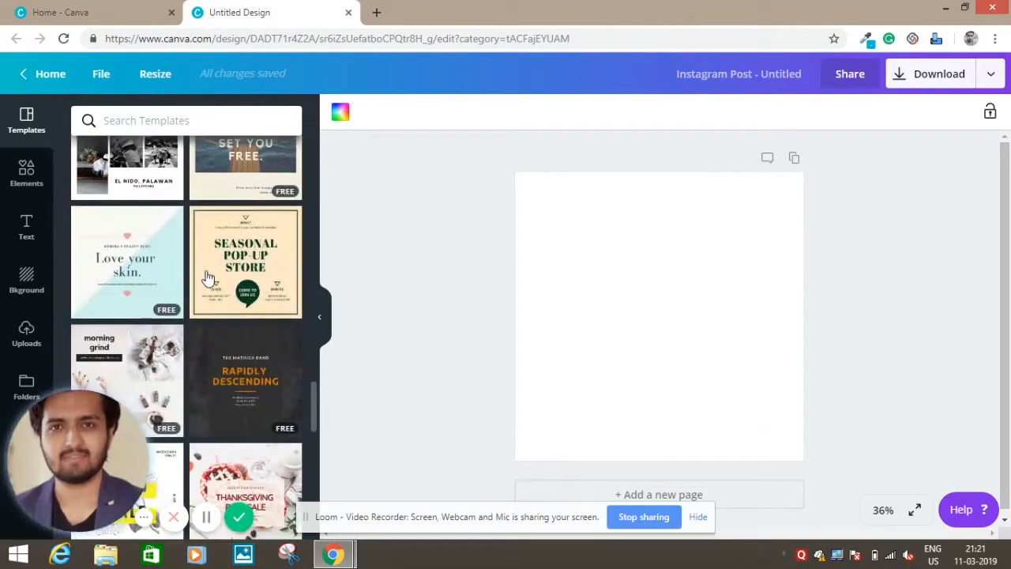
pyautogui.scroll(-6, 207, 276)
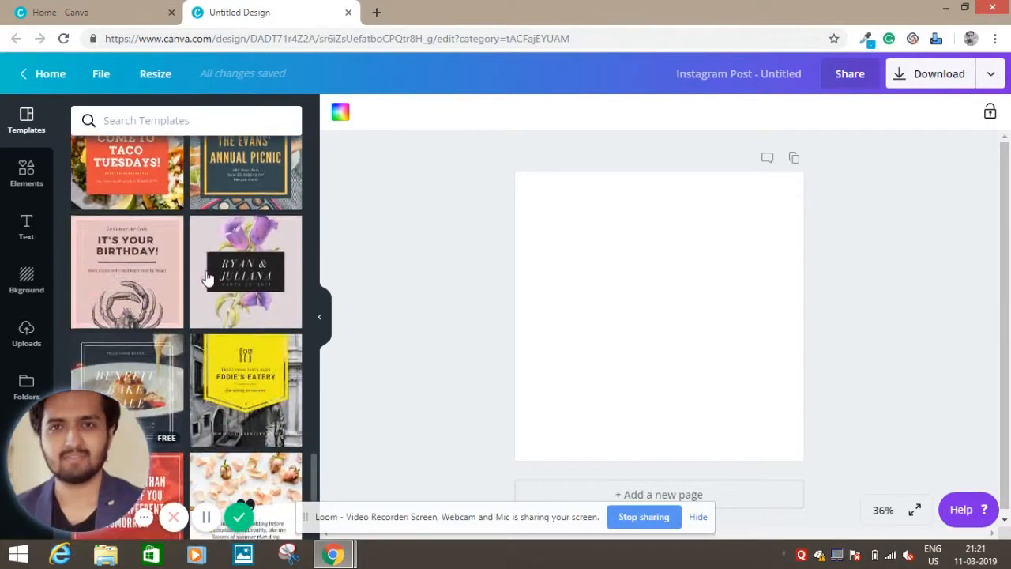
pyautogui.scroll(-5, 207, 277)
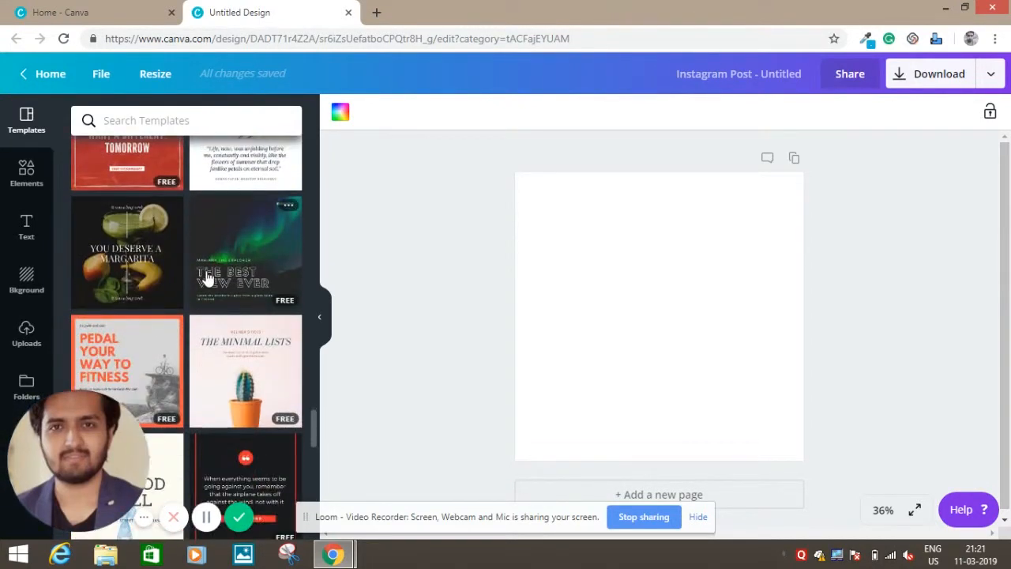
pyautogui.scroll(-3, 207, 276)
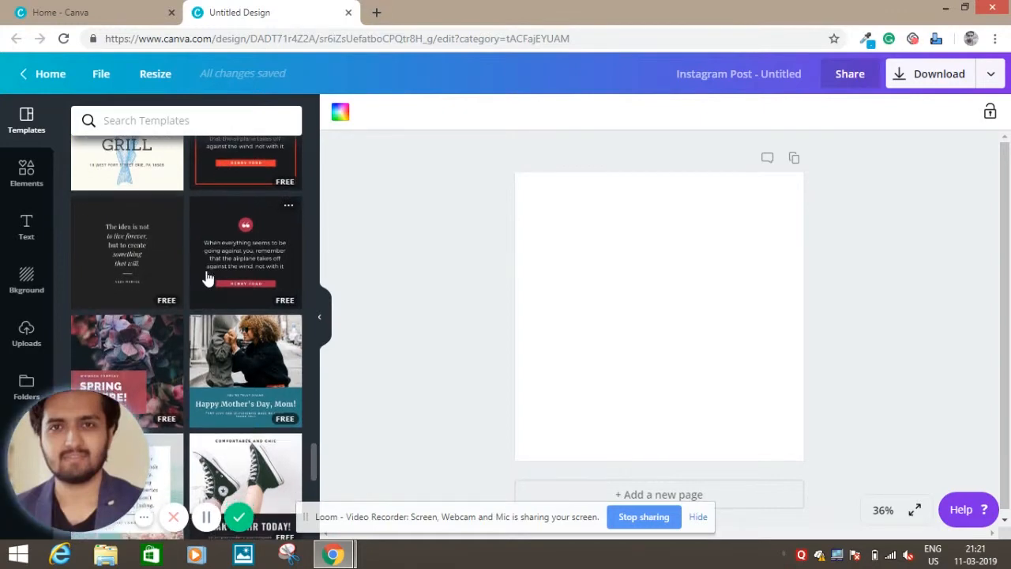
pyautogui.scroll(-3, 207, 276)
pyautogui.scroll(-3, 206, 277)
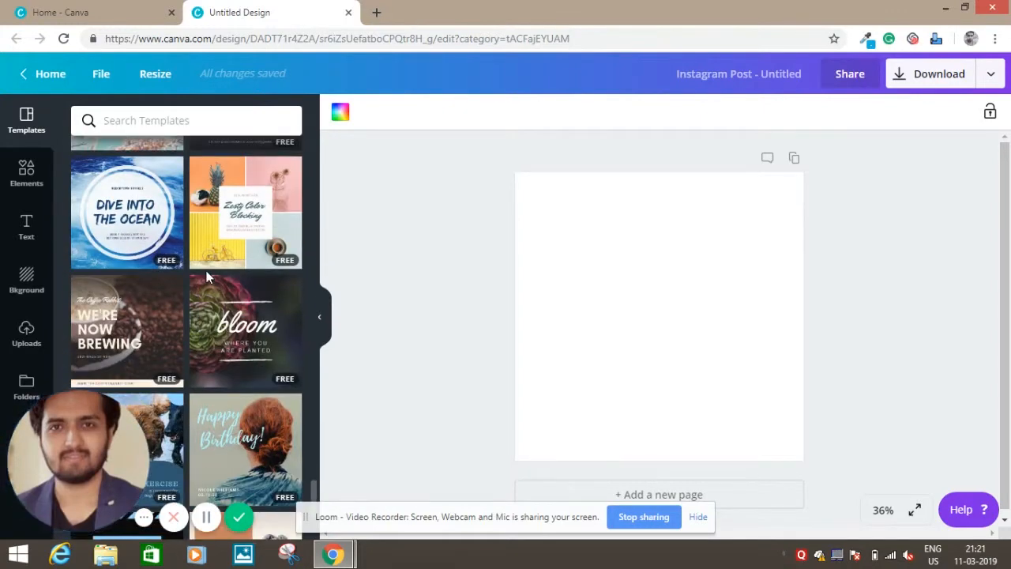
pyautogui.scroll(-3, 207, 276)
pyautogui.scroll(-3, 207, 276)
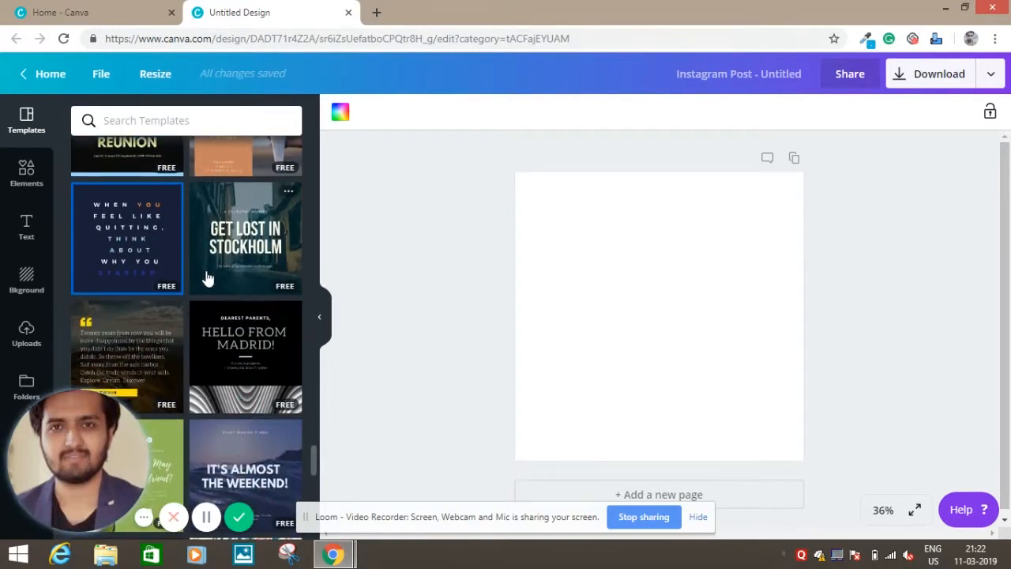
pyautogui.scroll(-3, 207, 276)
pyautogui.scroll(-3, 207, 277)
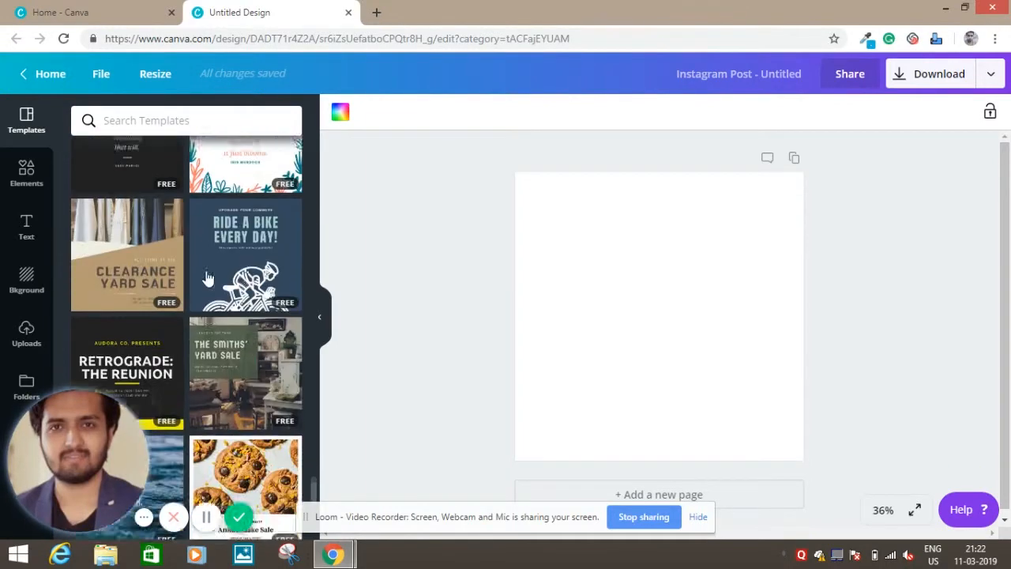
pyautogui.scroll(-3, 206, 276)
pyautogui.scroll(-3, 207, 276)
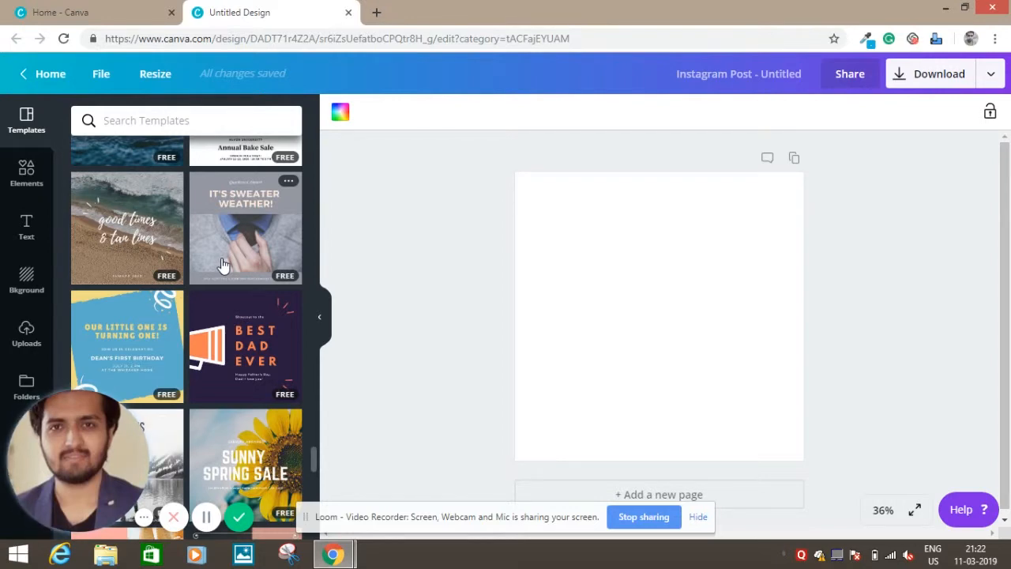
pyautogui.scroll(1, 223, 265)
pyautogui.scroll(1, 223, 265)
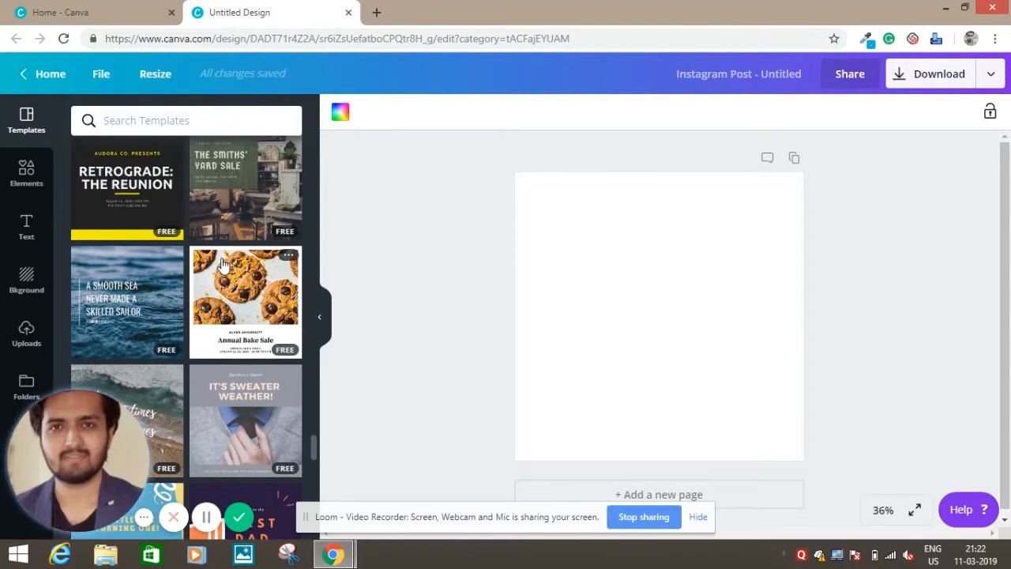
pyautogui.scroll(1, 223, 264)
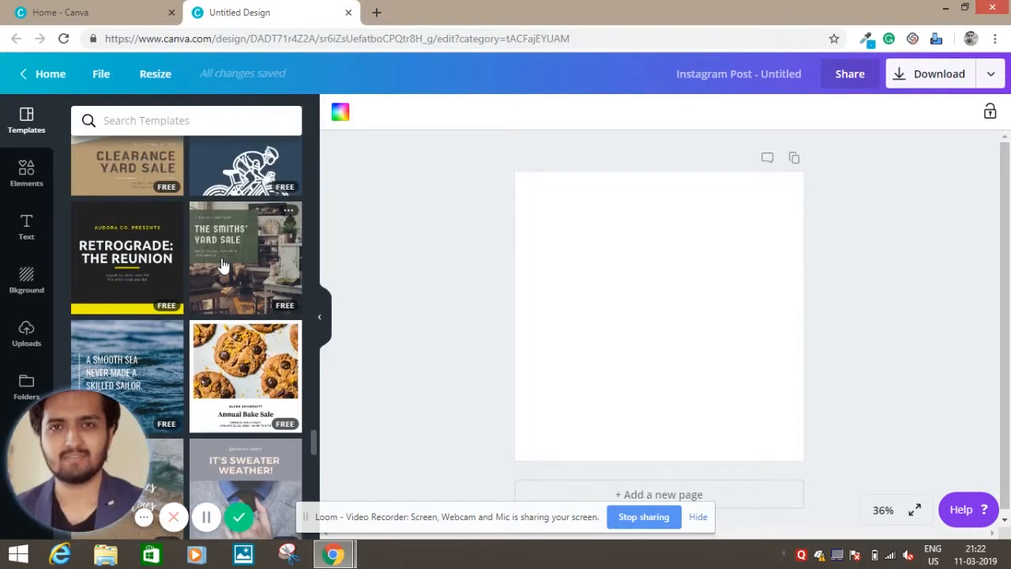
pyautogui.scroll(2, 278, 278)
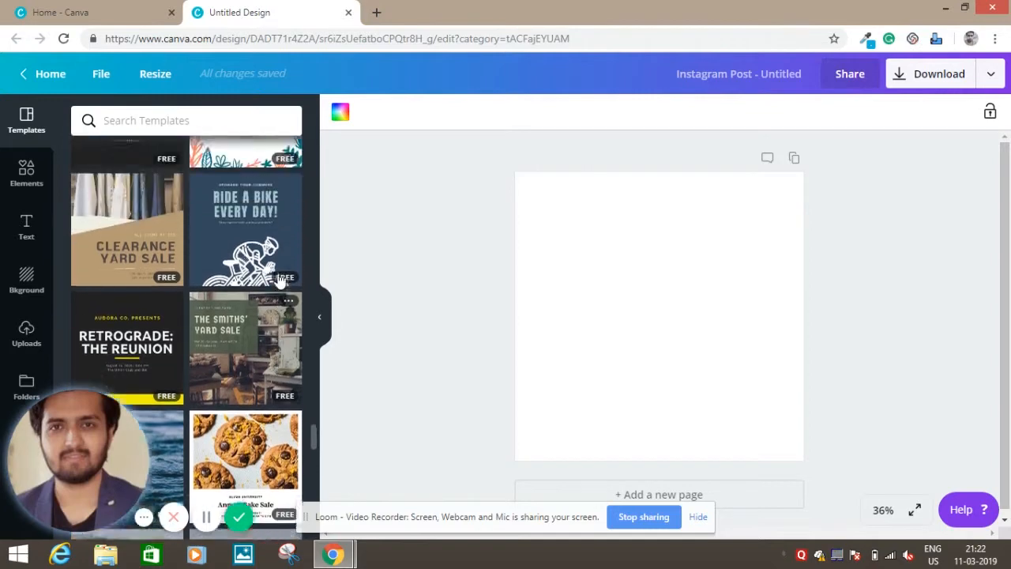
# - Apply the free "The Smiths' Yard Sale" template to the blank page
pyautogui.scroll(-3, 278, 279)
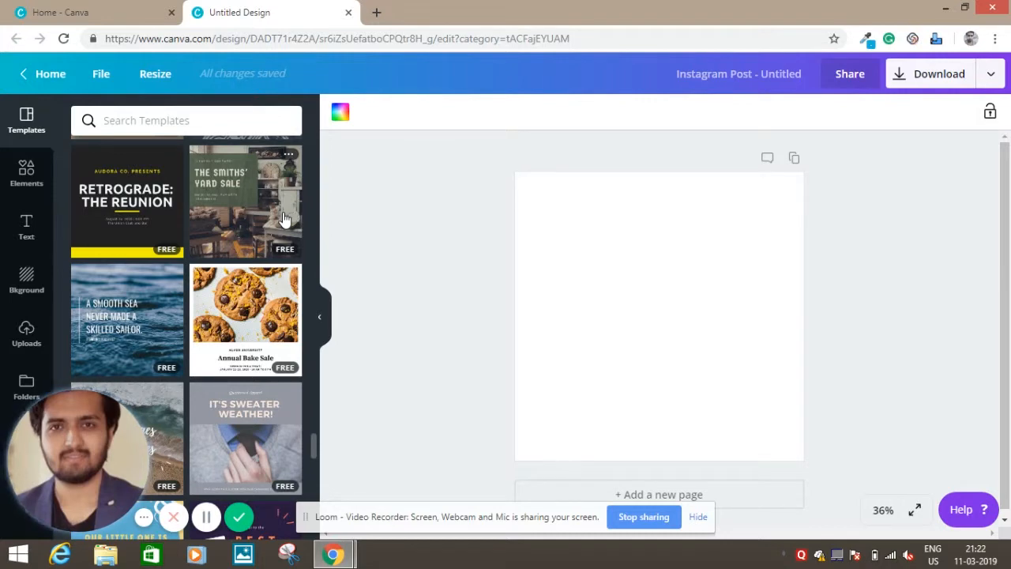
pyautogui.scroll(1, 268, 220)
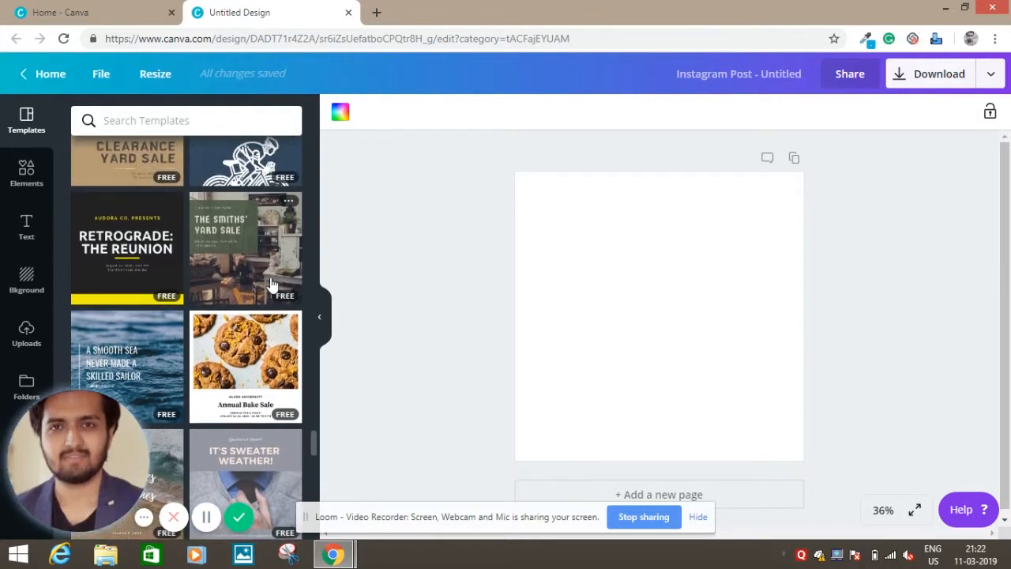
pyautogui.click(271, 284)
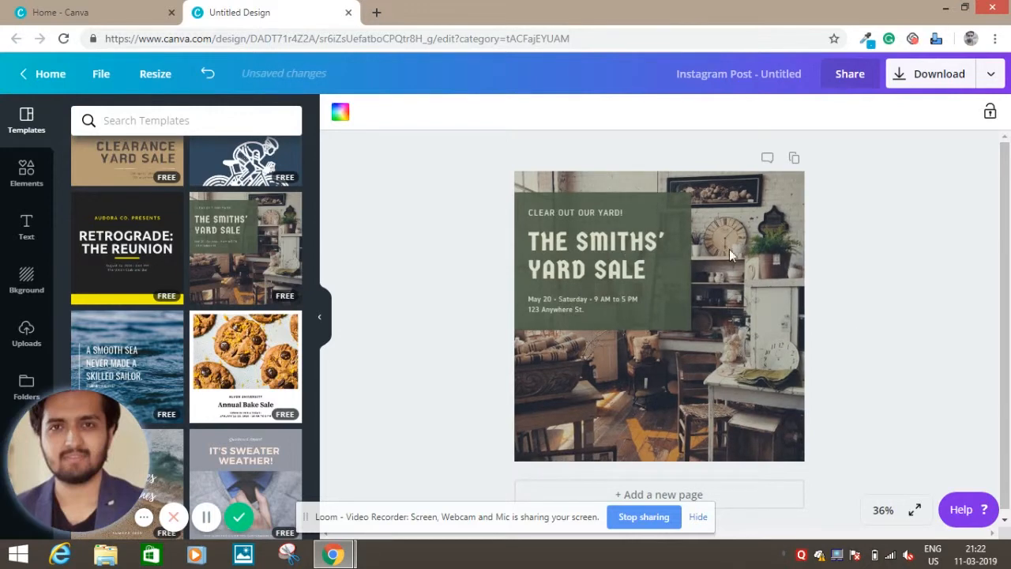
# - Delete the template's background photo, keeping the green text block on the page
pyautogui.click(781, 246)
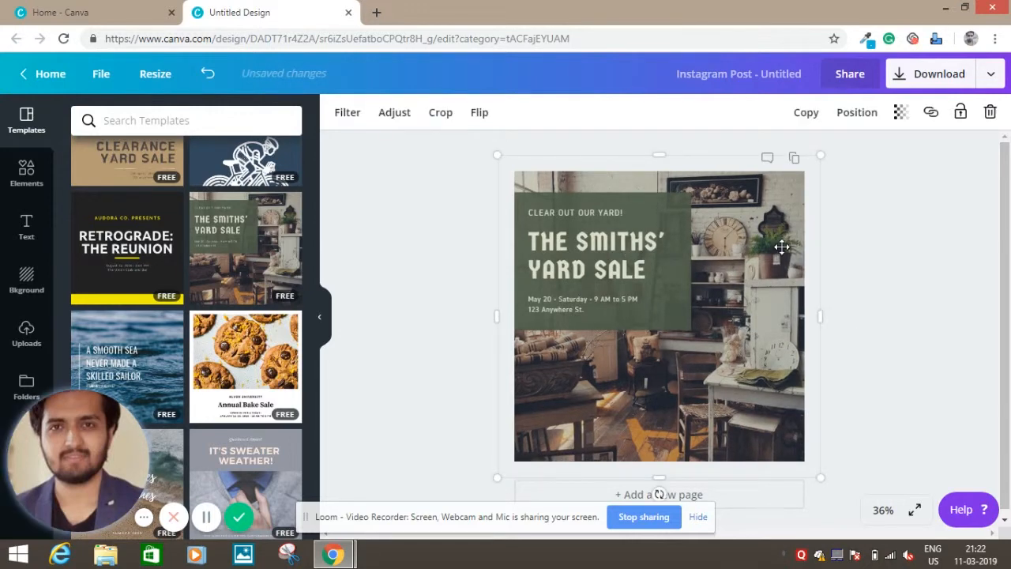
pyautogui.press('Delete')
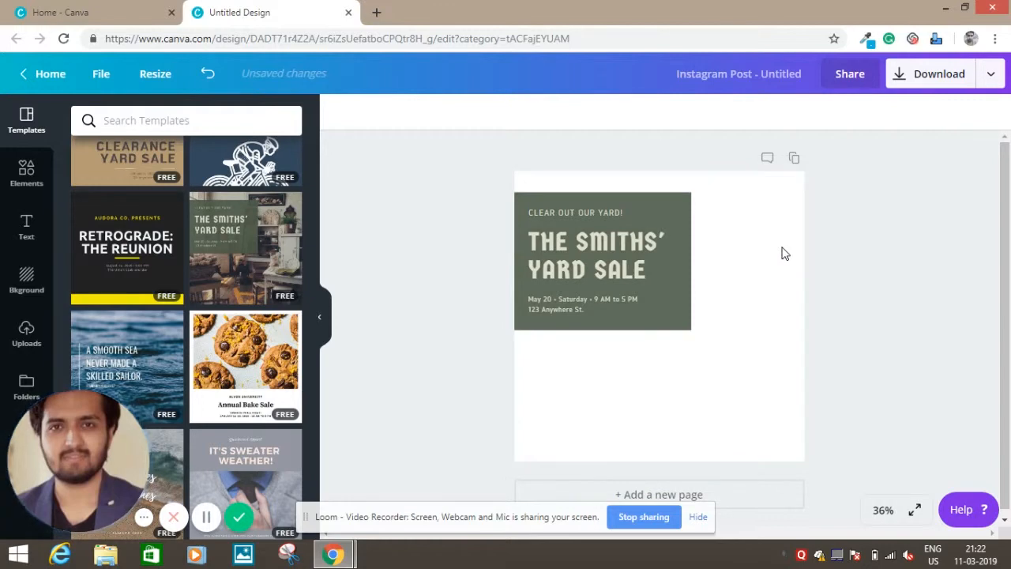
pyautogui.click(735, 302)
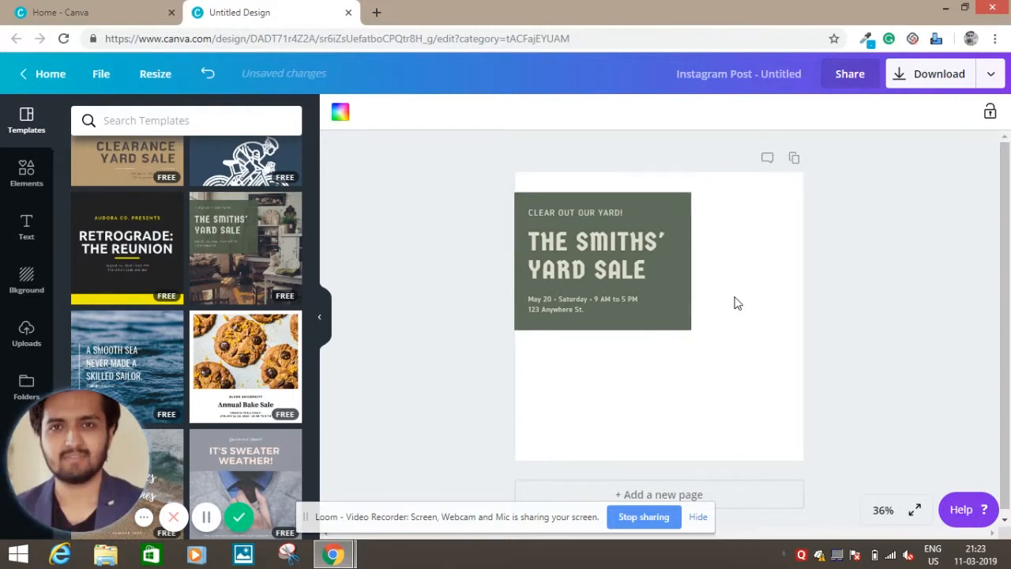
# - Search the photo elements for "interior"
pyautogui.click(28, 178)
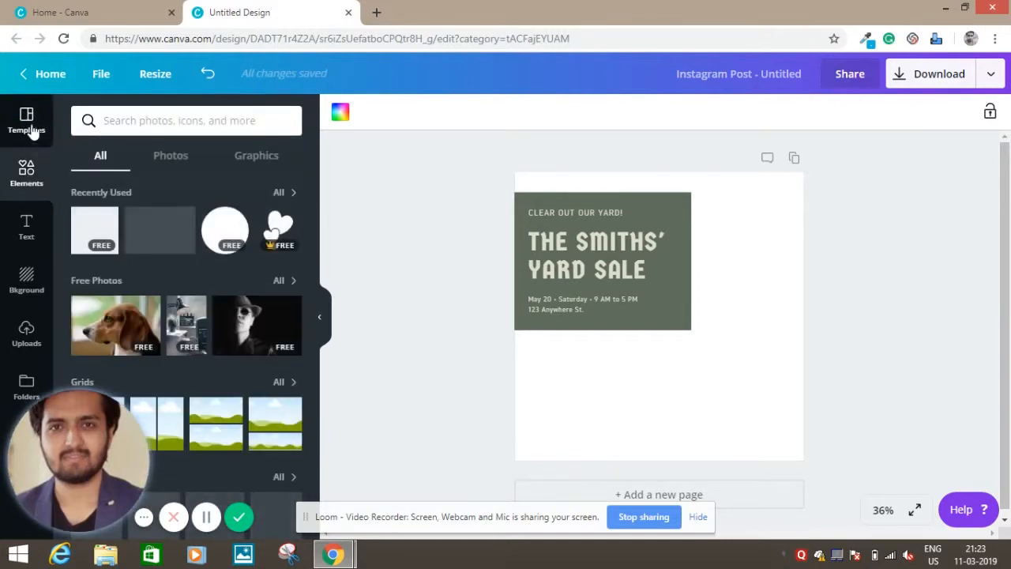
pyautogui.click(31, 130)
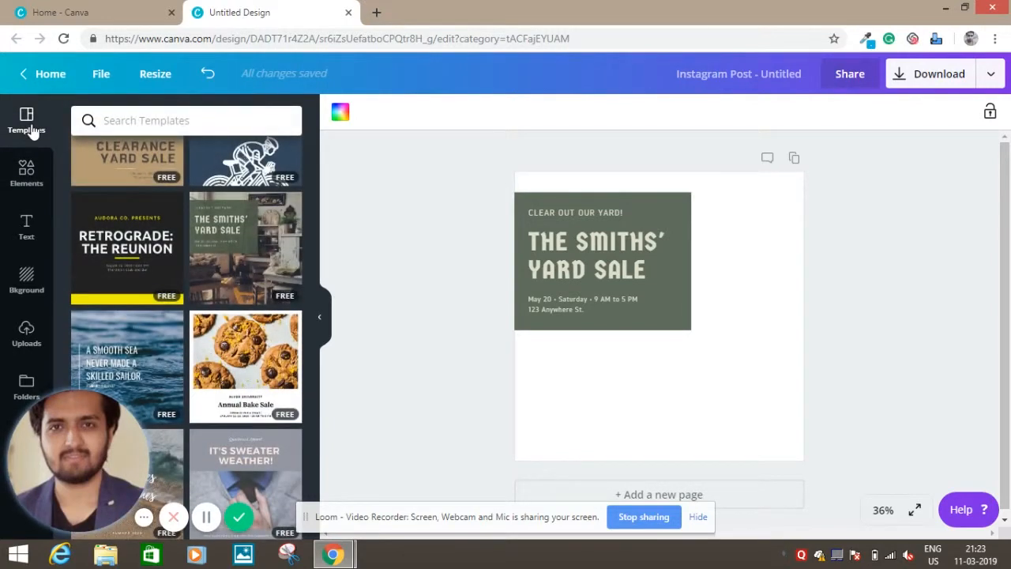
pyautogui.click(26, 171)
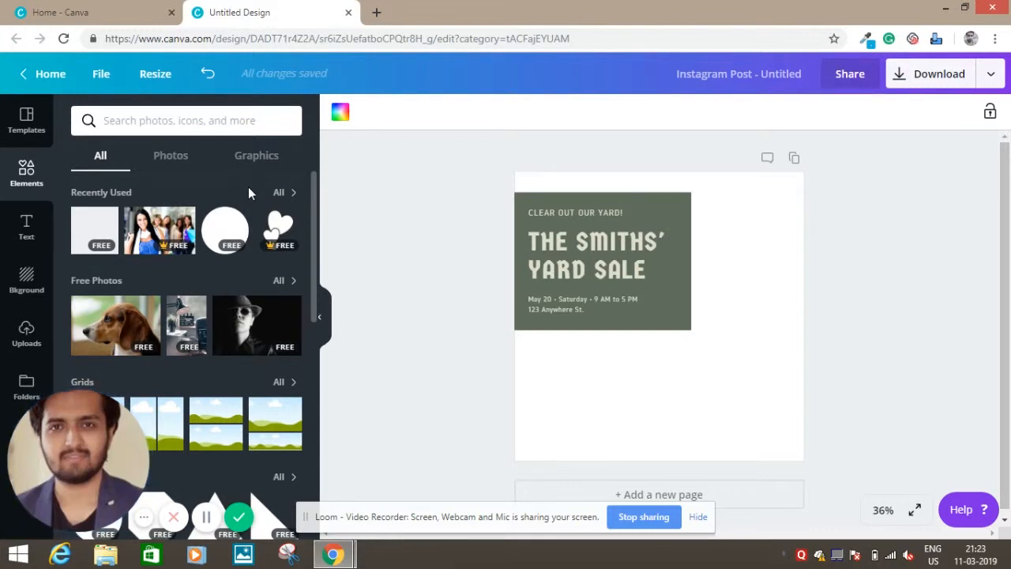
pyautogui.moveTo(169, 247)
pyautogui.click(182, 159)
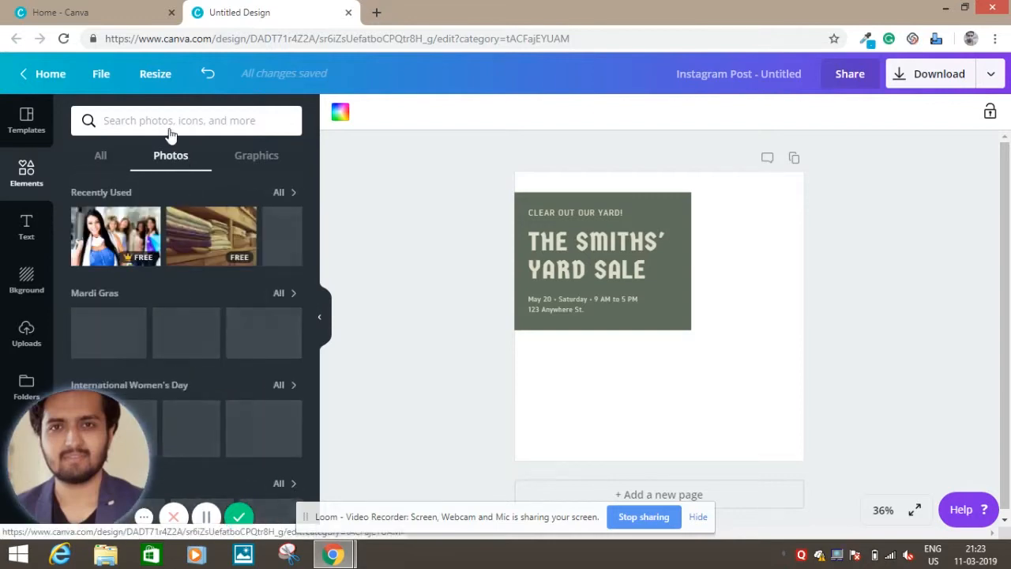
pyautogui.click(161, 121)
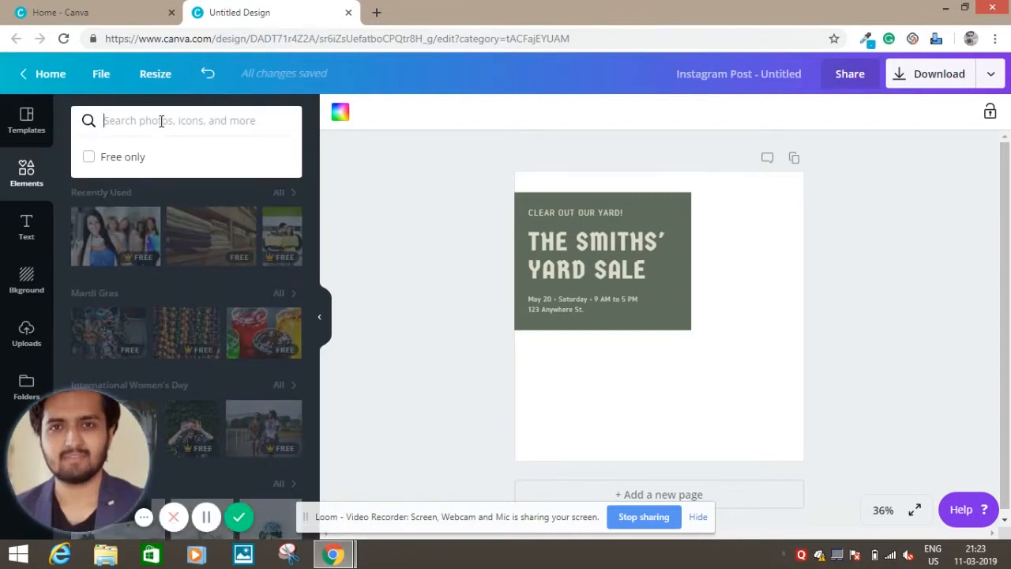
pyautogui.write('interior')
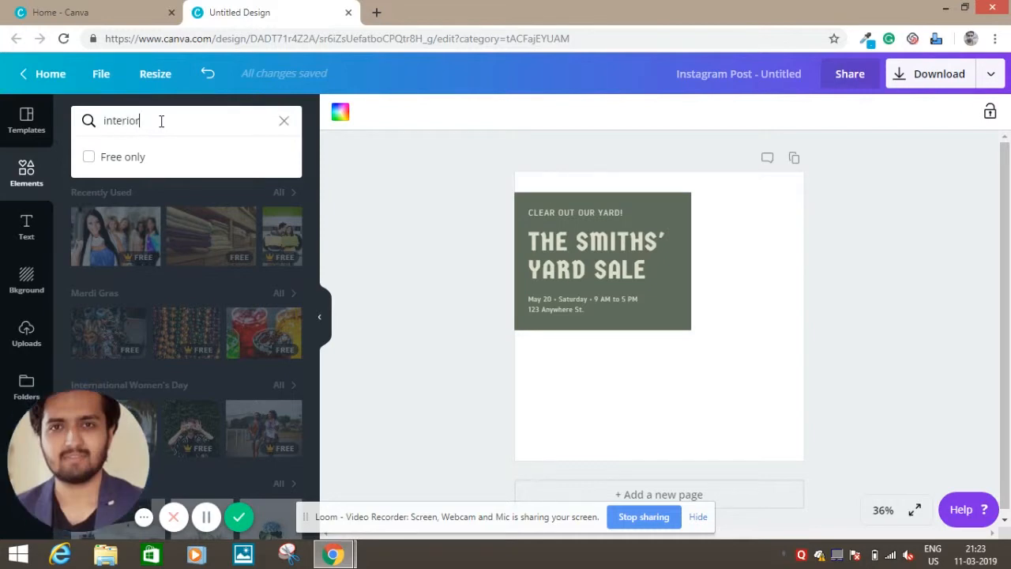
pyautogui.press('Return')
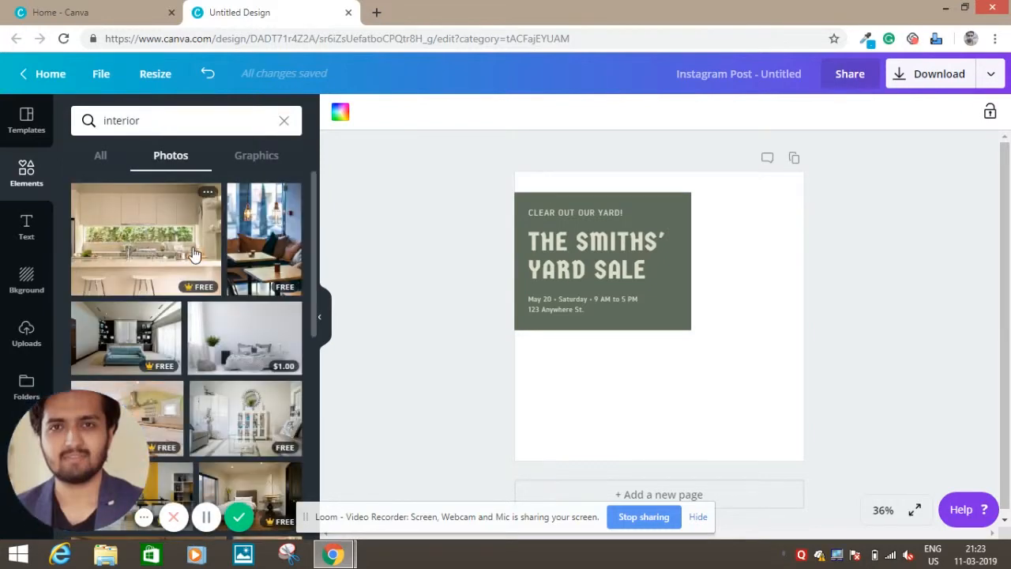
# - Try the white living room photo and the yellow-walled office photo as the page background
pyautogui.scroll(-1, 194, 254)
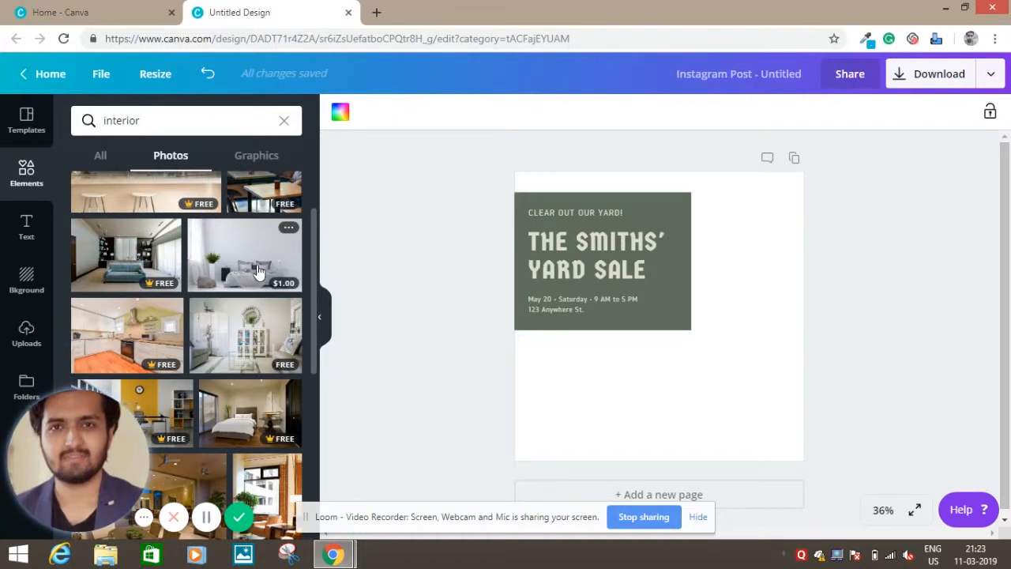
pyautogui.scroll(-1, 255, 270)
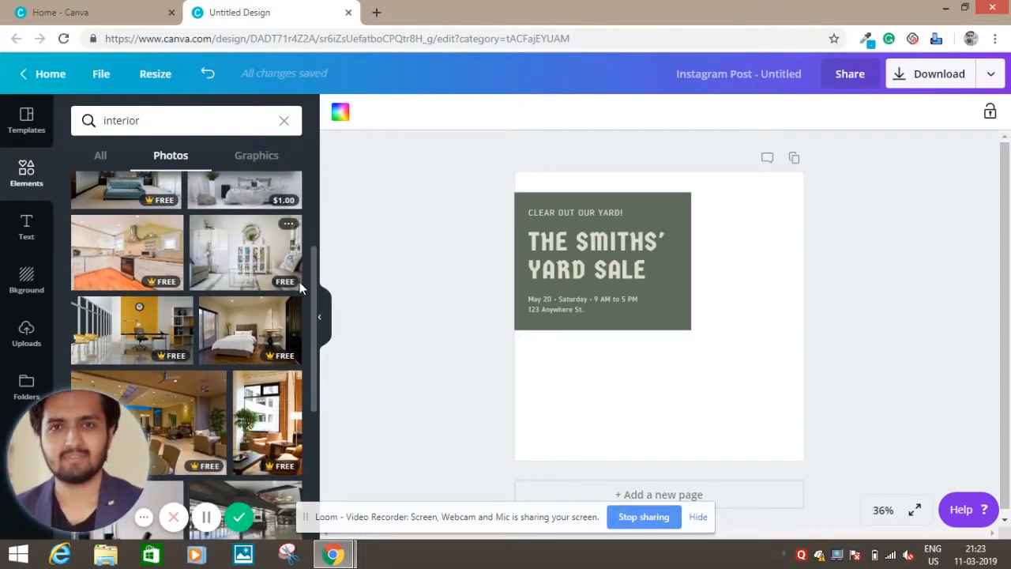
pyautogui.click(266, 272)
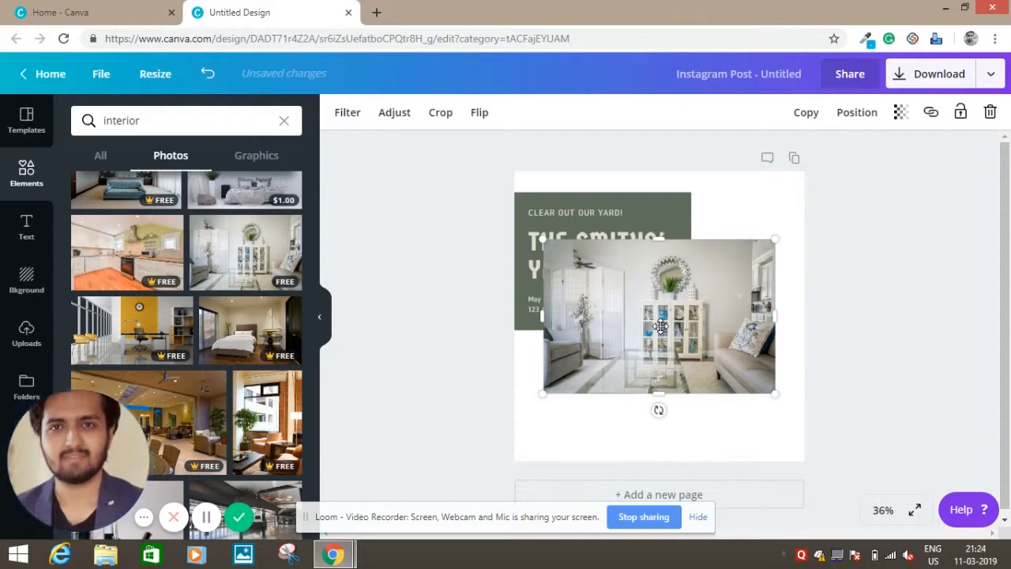
pyautogui.press('Delete')
pyautogui.moveTo(271, 252); pyautogui.dragTo(755, 200)
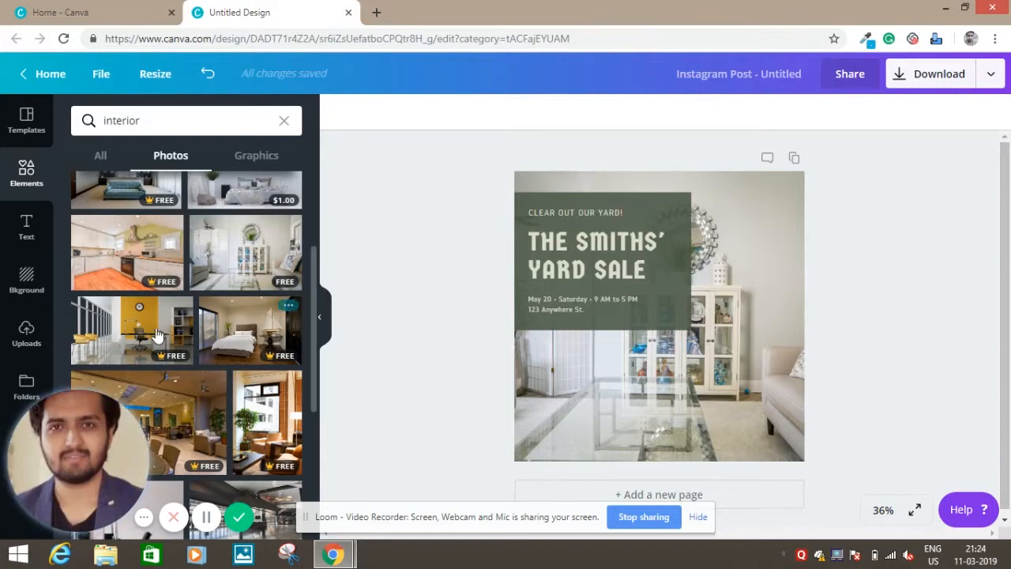
pyautogui.moveTo(134, 331); pyautogui.dragTo(743, 196)
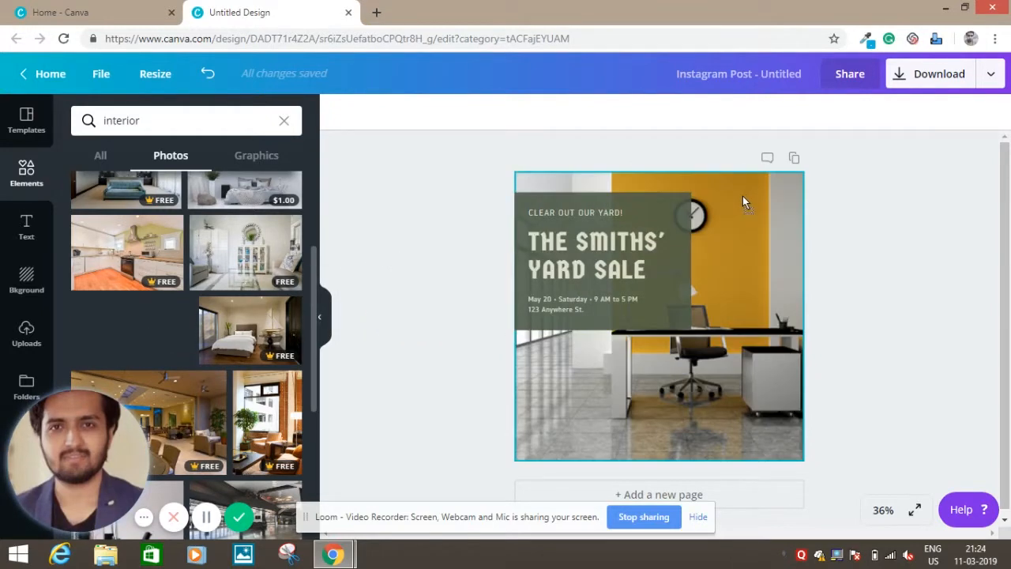
# - Try the bedroom photo on the page, move it over the text block, and delete it
pyautogui.moveTo(249, 330); pyautogui.dragTo(762, 229)
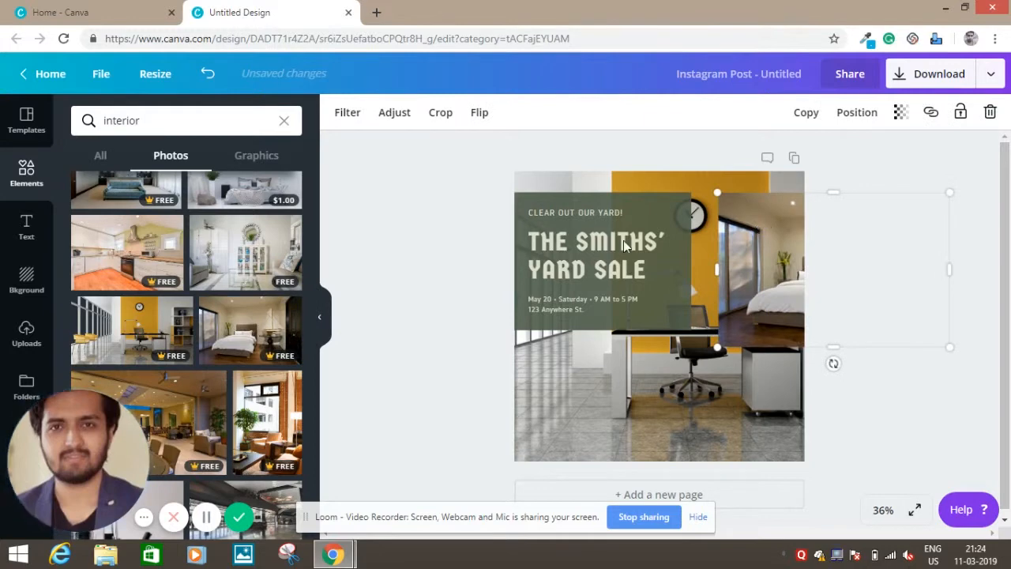
pyautogui.moveTo(766, 290); pyautogui.dragTo(567, 353)
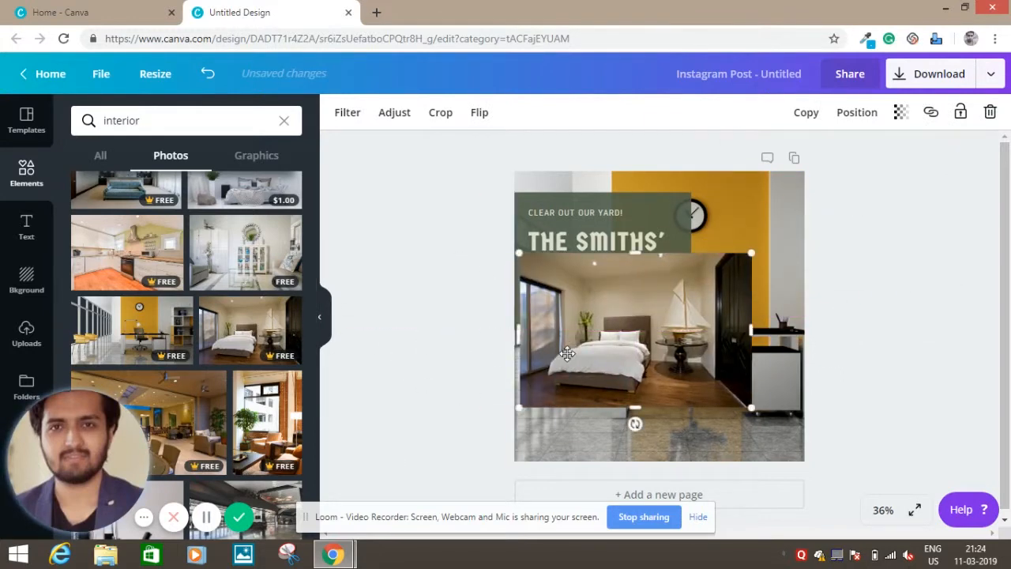
pyautogui.press('Delete')
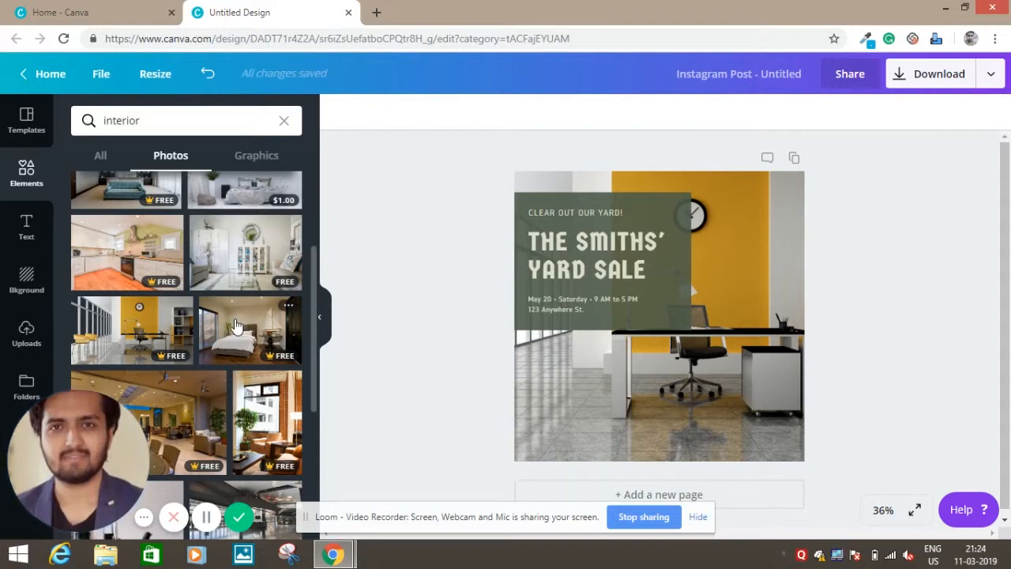
# - Replace the yellow office background with the warm-lit dining area photo, filling the whole page
pyautogui.scroll(-1, 235, 324)
pyautogui.moveTo(167, 349); pyautogui.dragTo(766, 218)
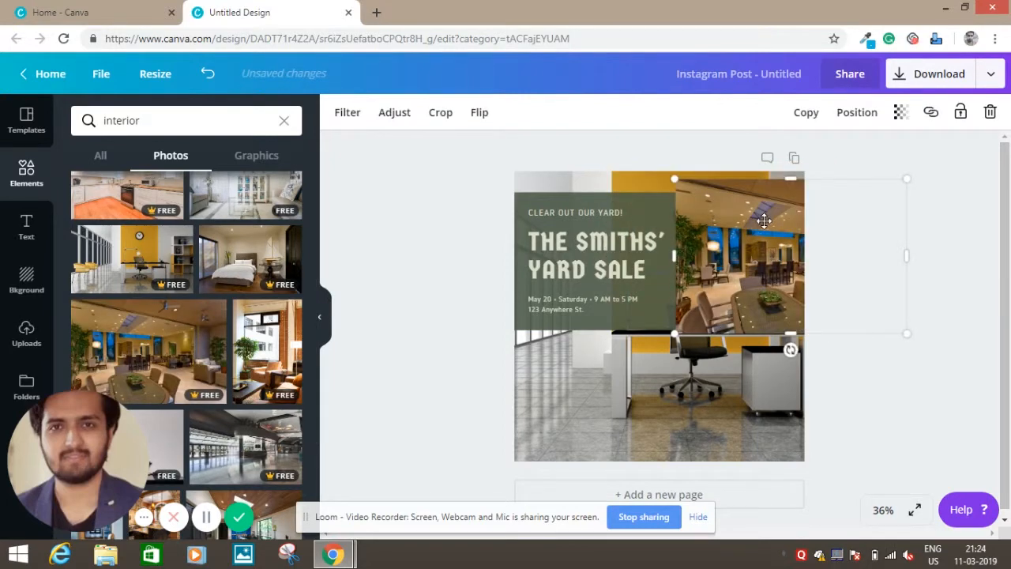
pyautogui.press('Delete')
pyautogui.click(764, 221)
pyautogui.press('Delete')
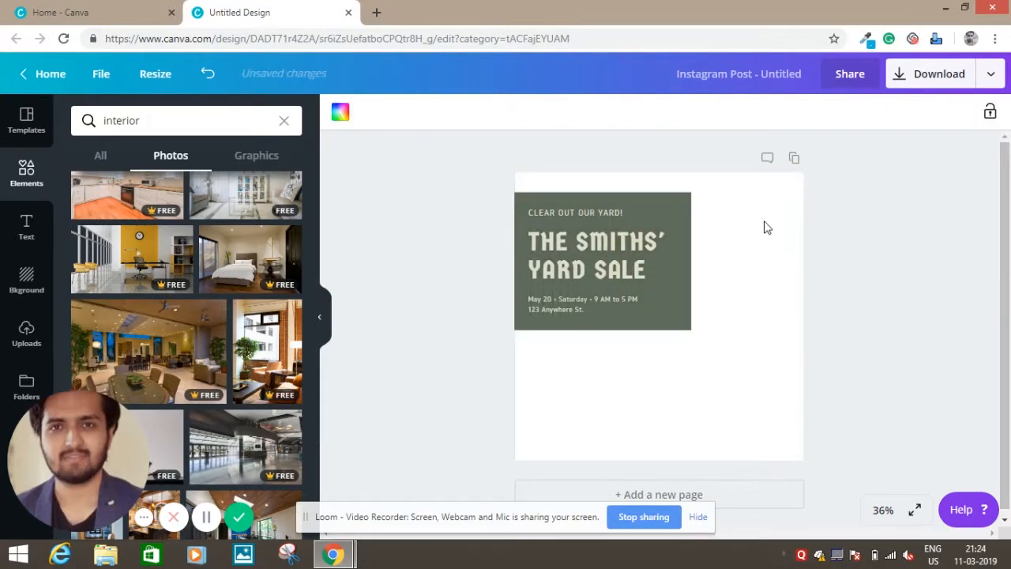
pyautogui.moveTo(157, 344); pyautogui.dragTo(660, 248)
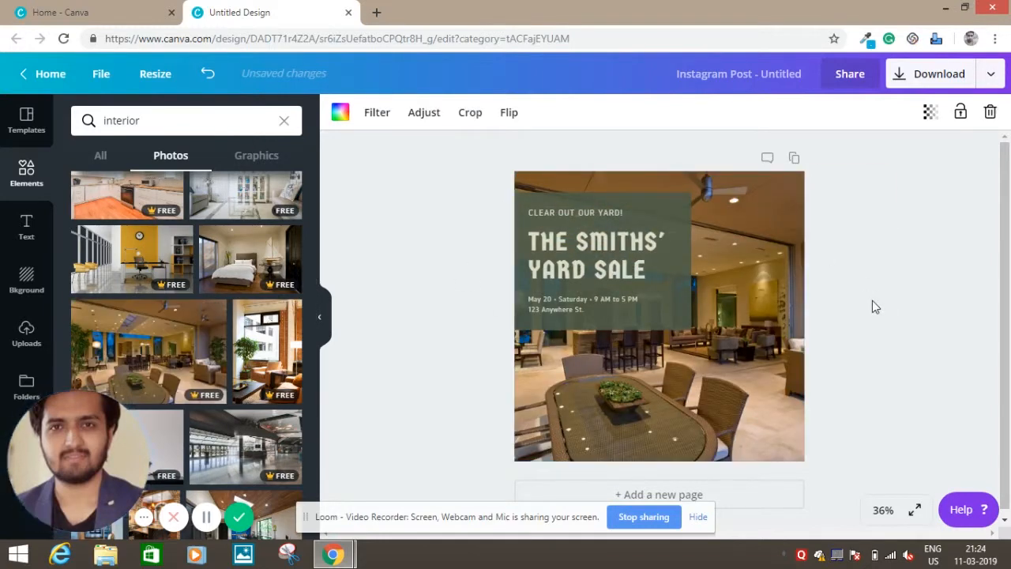
# - Replace the heading with "FABOULOUS DESIGNS" and the small line above it with "GET"
pyautogui.click(601, 241)
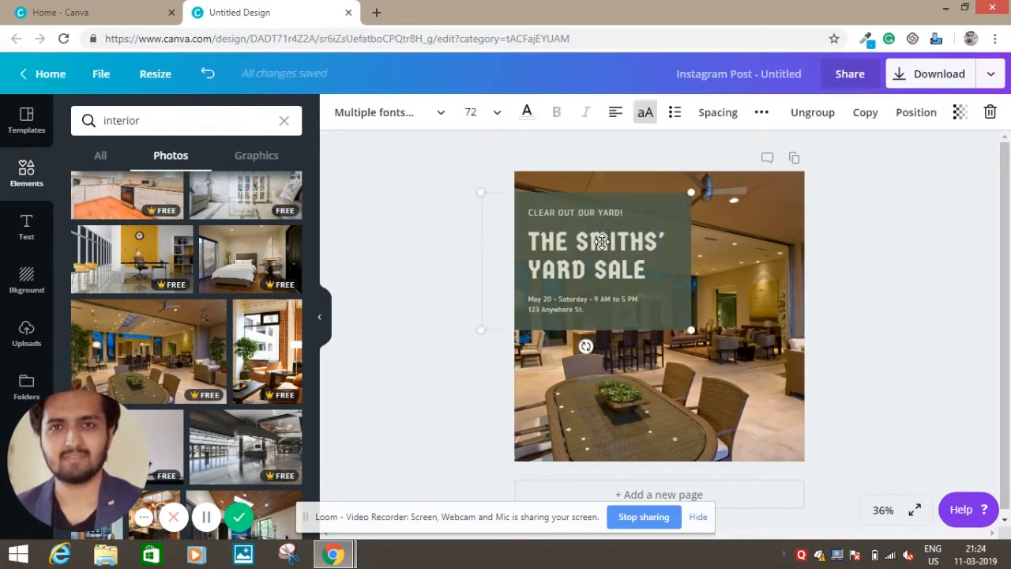
pyautogui.write('FABOU')
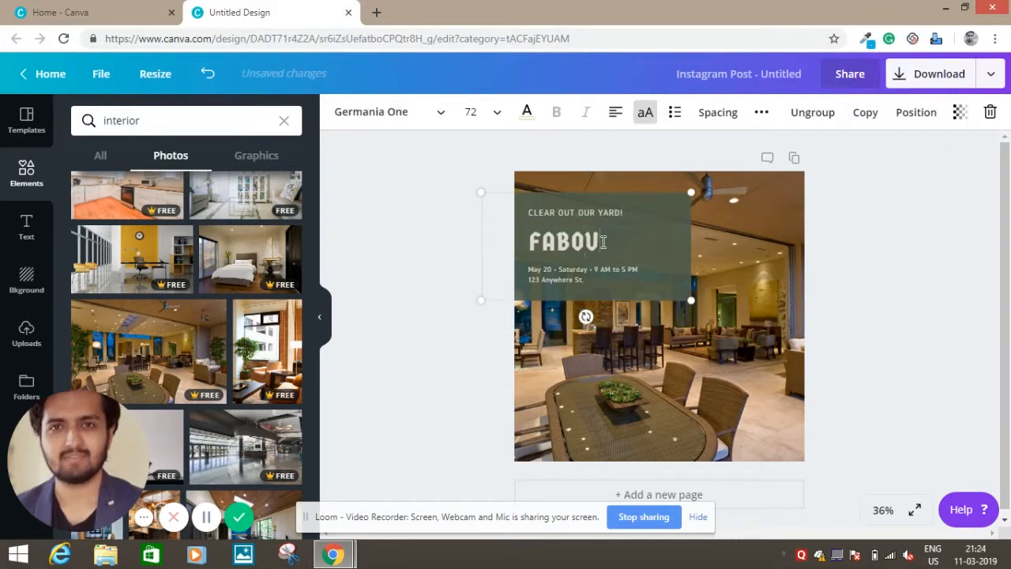
pyautogui.press('BackSpace')
pyautogui.write('OULOUS DESIGNS')
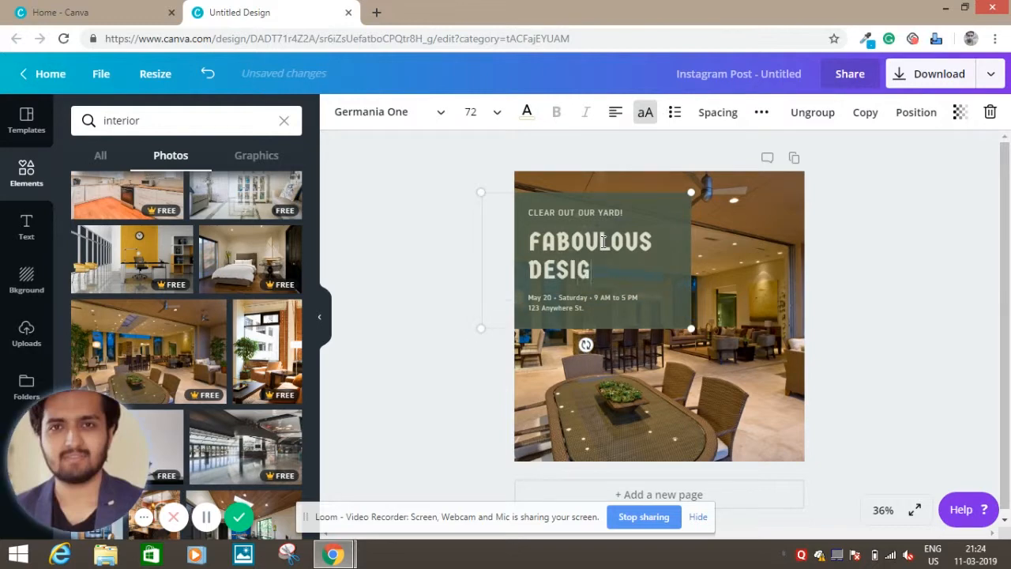
pyautogui.doubleClick(559, 214)
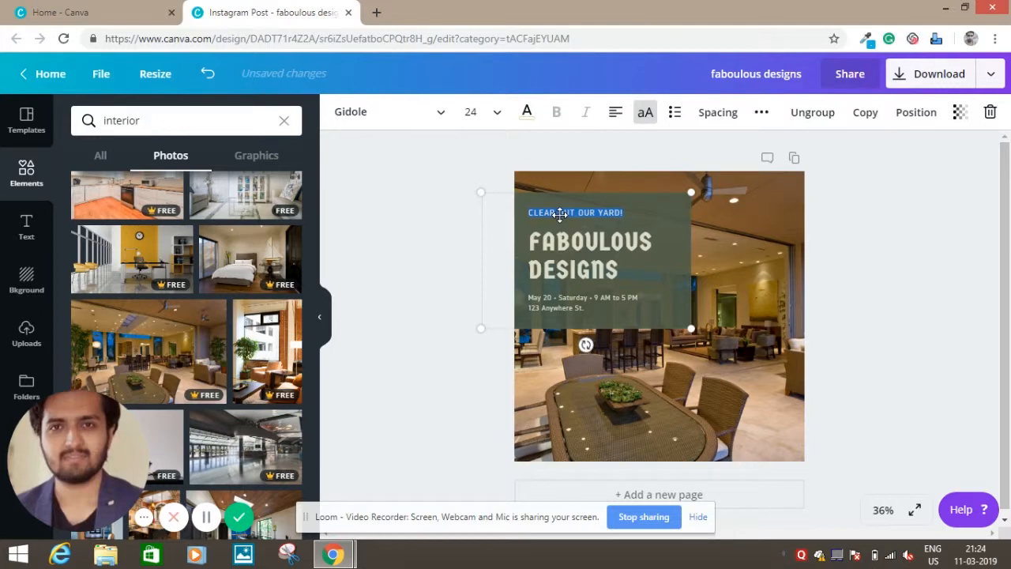
pyautogui.write('GET')
# - Move the grouped text block to the lower half of the page and recolor its green box black
pyautogui.click(648, 201)
pyautogui.moveTo(647, 201); pyautogui.dragTo(650, 299)
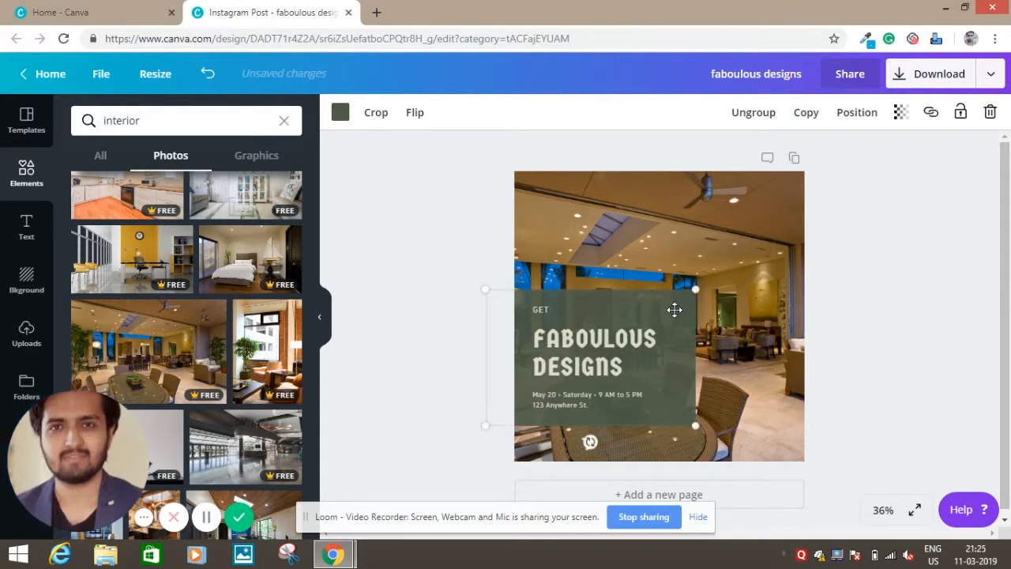
pyautogui.click(339, 113)
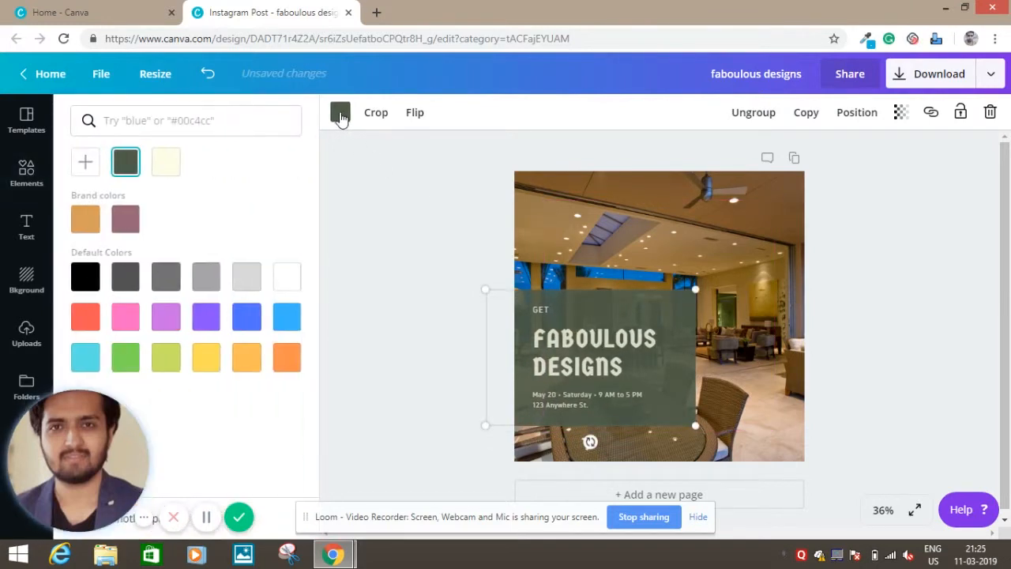
pyautogui.click(81, 282)
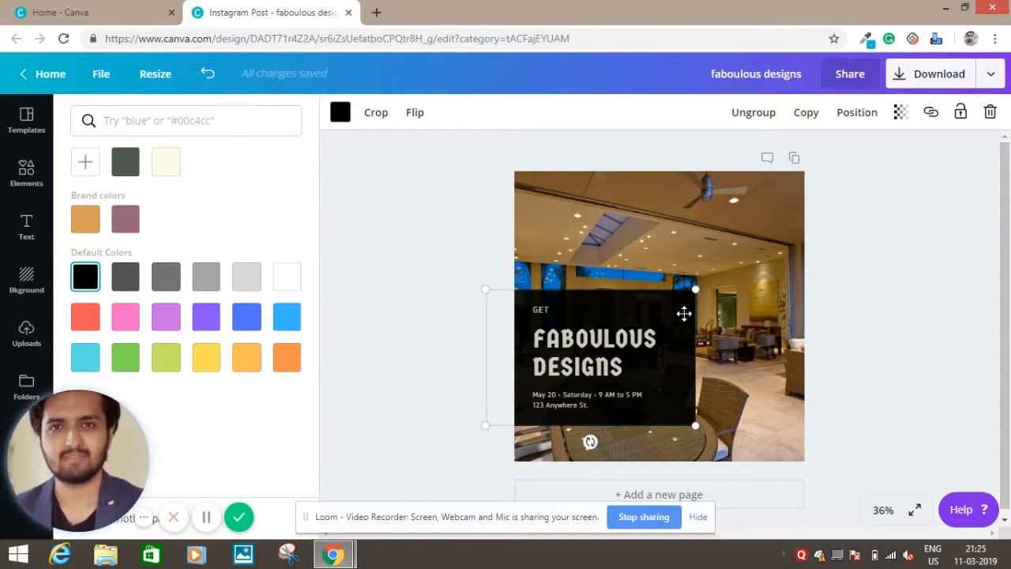
# - Set the black box's transparency to 66 and move the text block up to just above the dining table
pyautogui.click(901, 115)
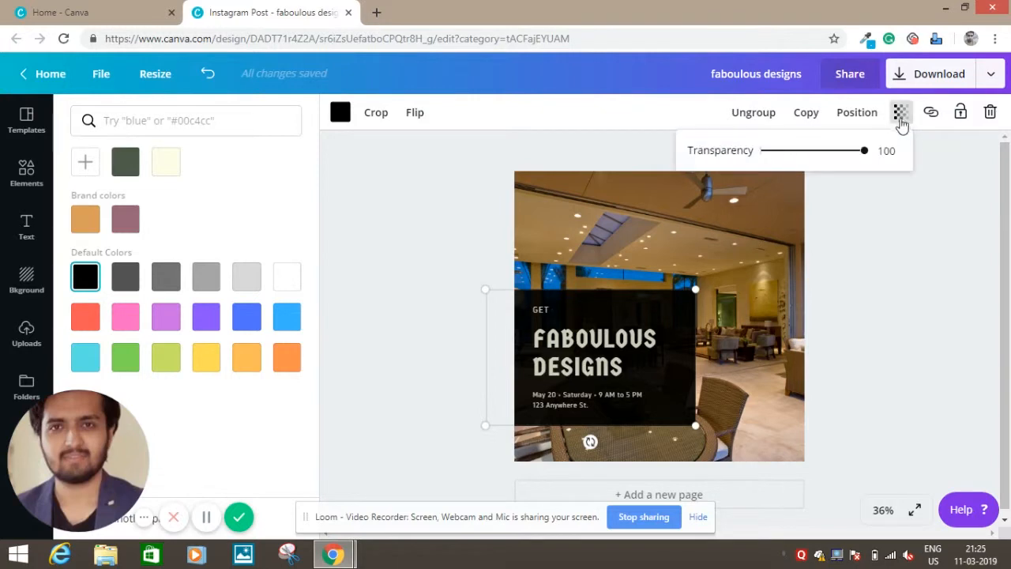
pyautogui.moveTo(865, 154); pyautogui.dragTo(830, 157)
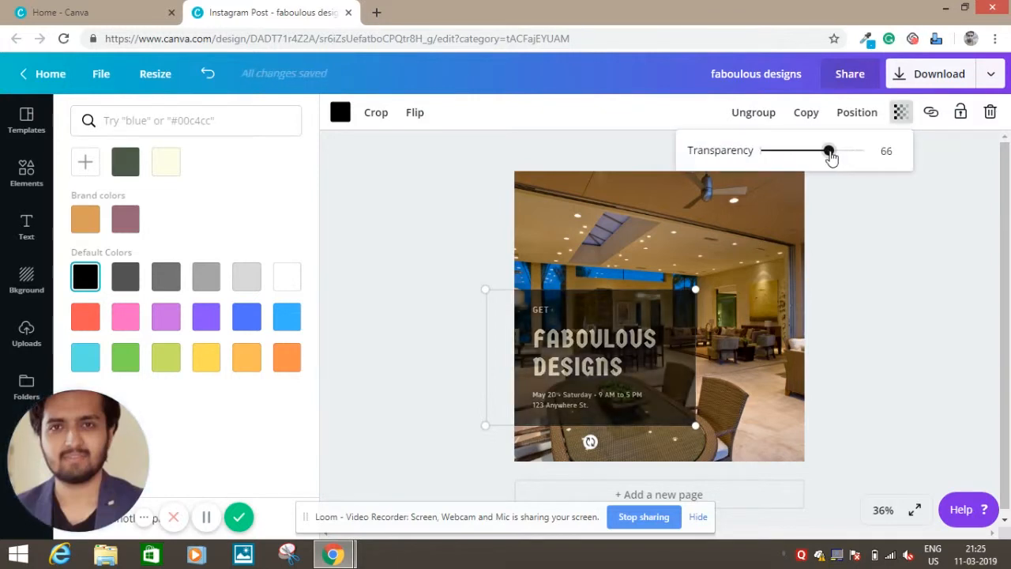
pyautogui.click(662, 299)
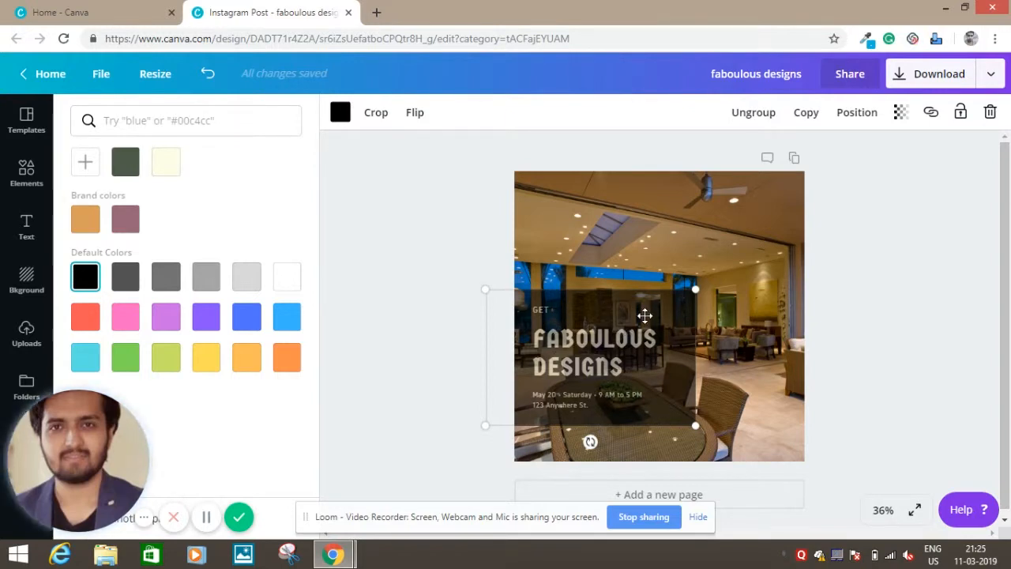
pyautogui.moveTo(671, 363); pyautogui.dragTo(672, 293)
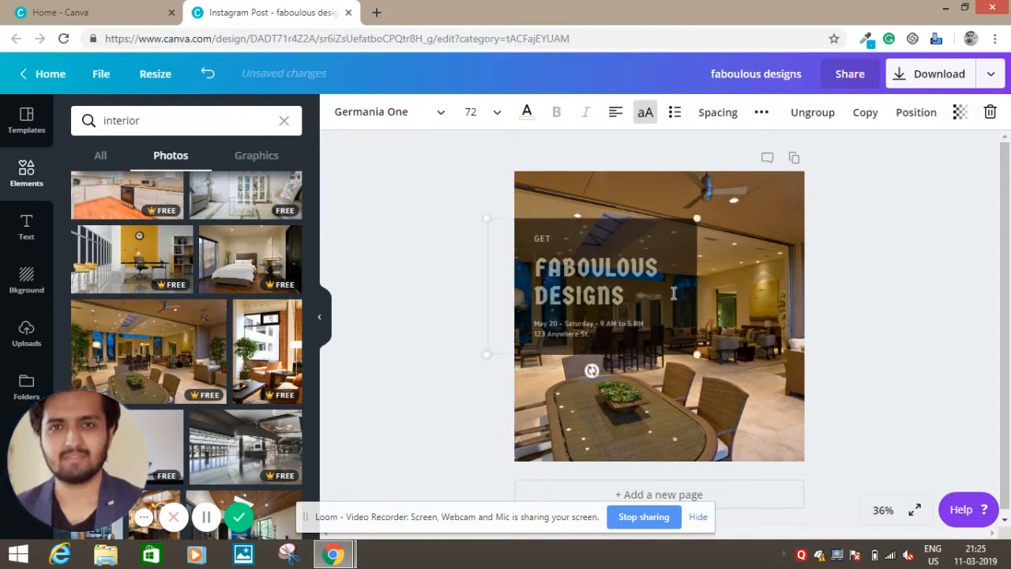
# - Ungroup the text block so its box and text lines can be edited separately
pyautogui.click(648, 235)
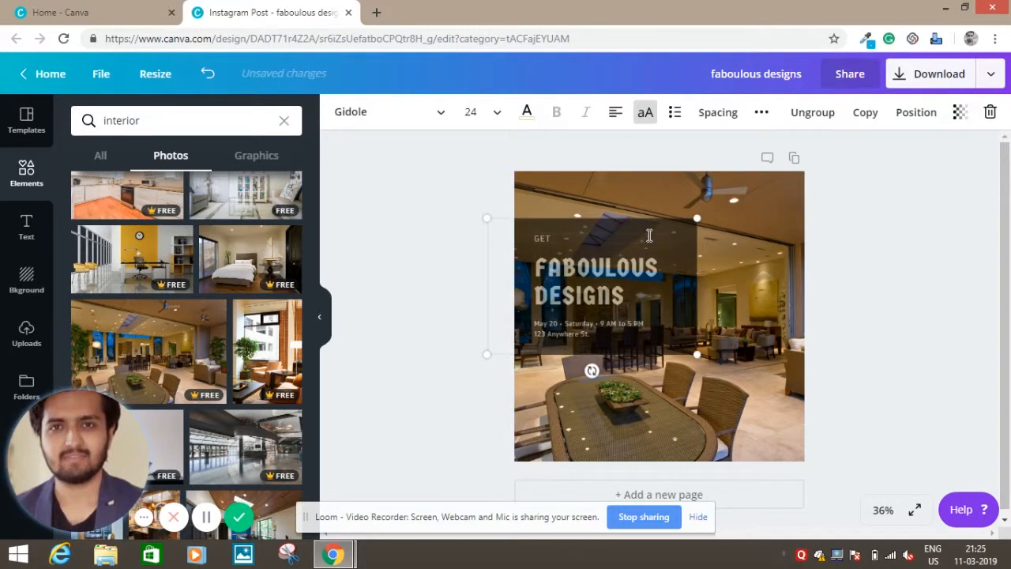
pyautogui.click(679, 235)
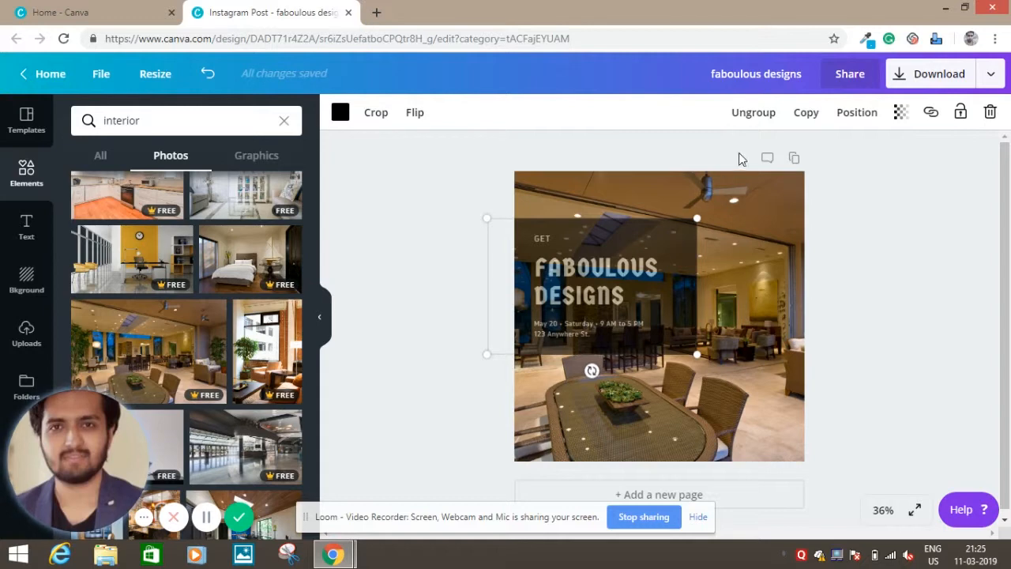
pyautogui.click(749, 112)
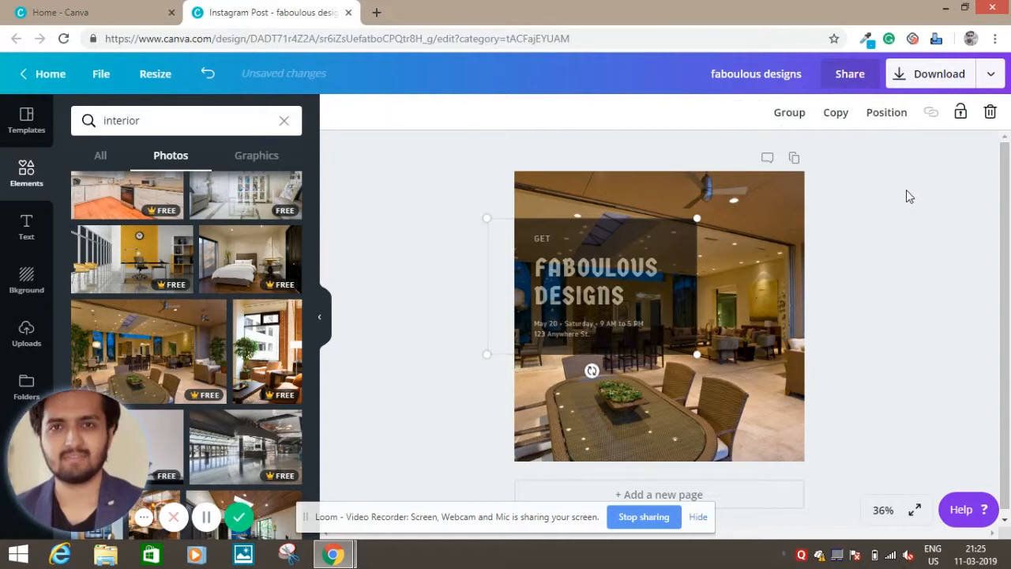
# - Move the heading slightly up and left, and bring the date and address lines up directly beneath it
pyautogui.click(543, 238)
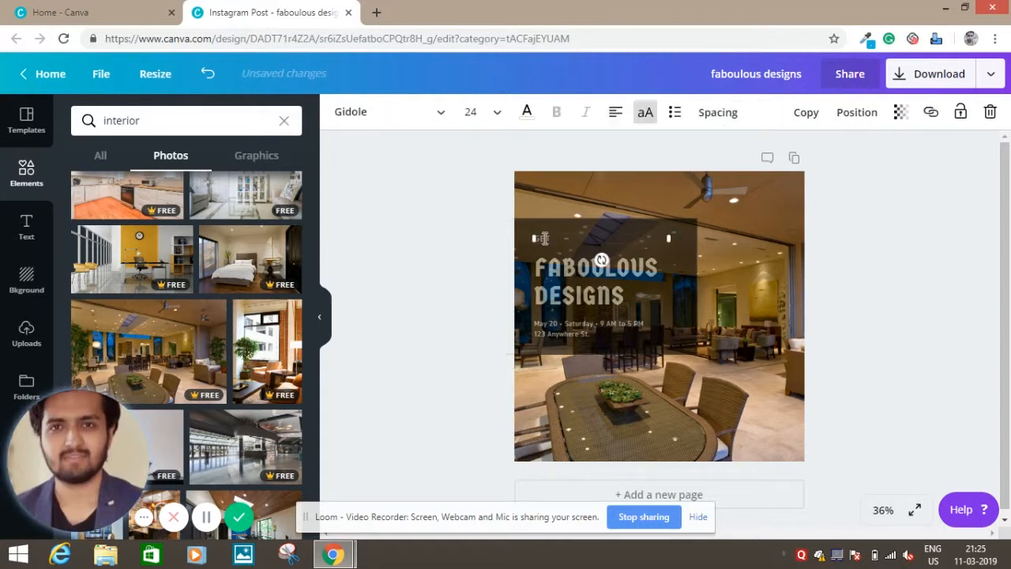
pyautogui.click(574, 269)
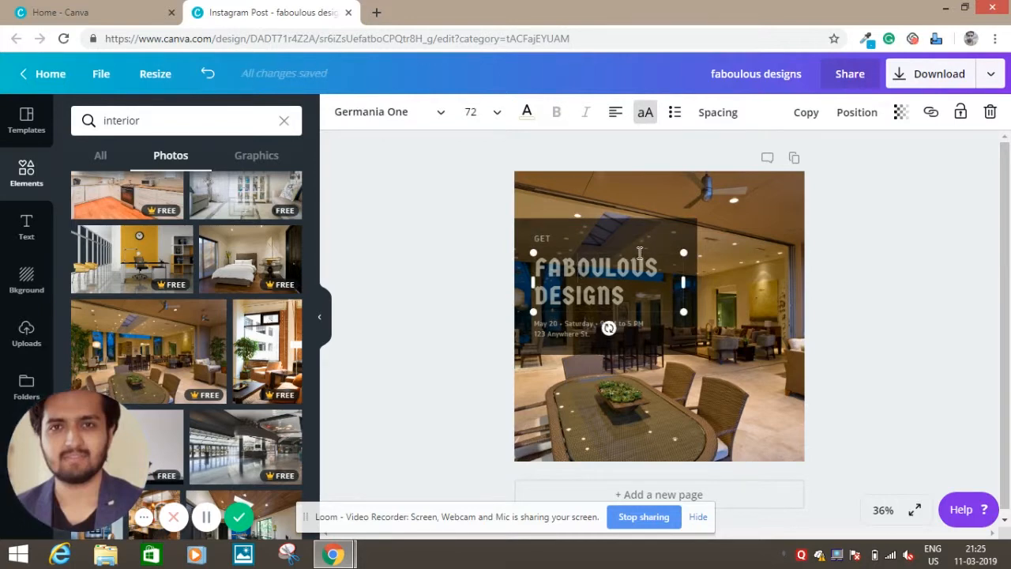
pyautogui.moveTo(634, 250); pyautogui.dragTo(627, 239)
pyautogui.click(581, 328)
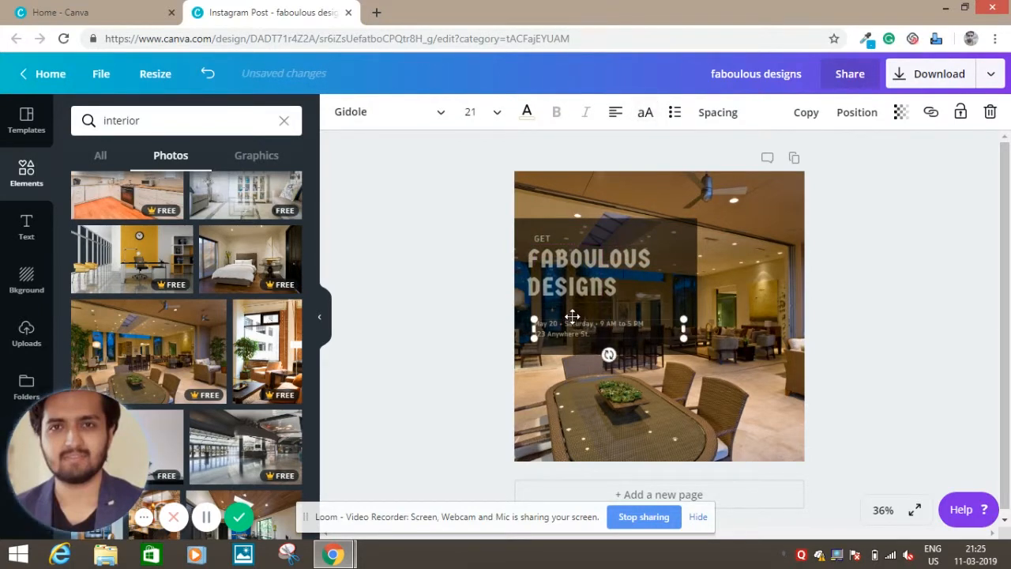
pyautogui.moveTo(571, 319); pyautogui.dragTo(563, 302)
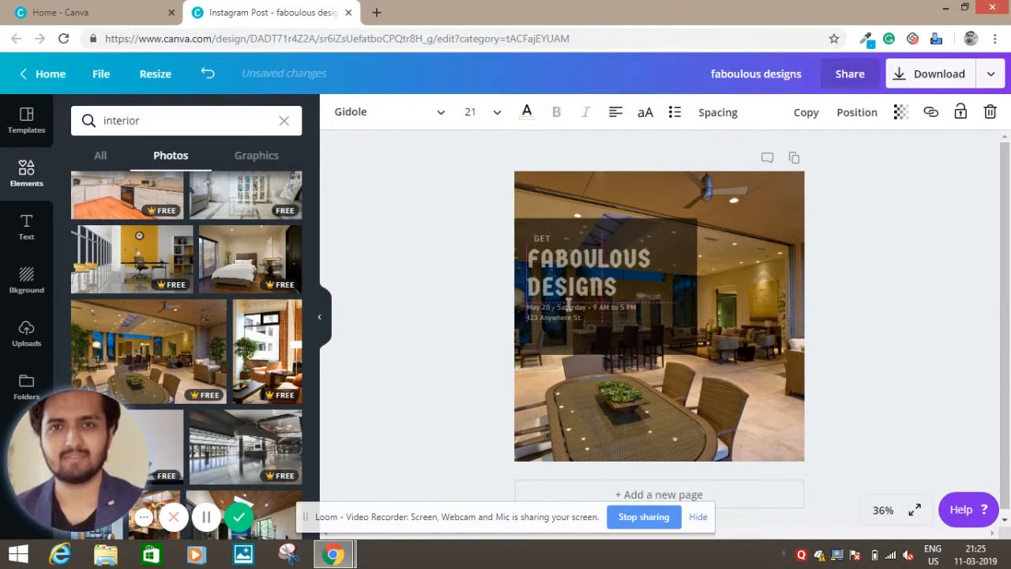
# - Shrink the black box slightly and shift the "FABOULOUS DESIGNS" heading closer to the page's left edge
pyautogui.click(576, 347)
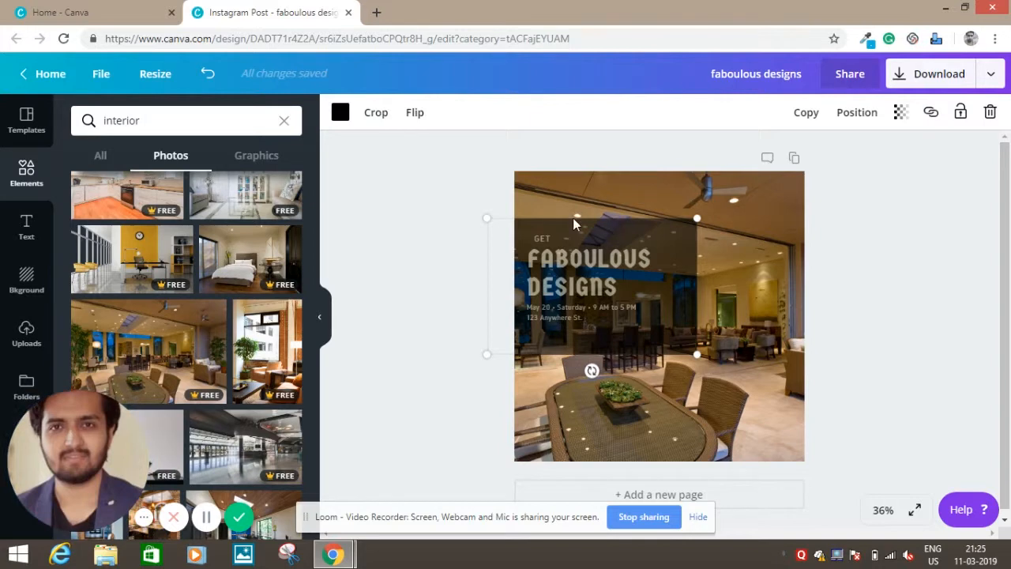
pyautogui.moveTo(574, 224); pyautogui.dragTo(596, 228)
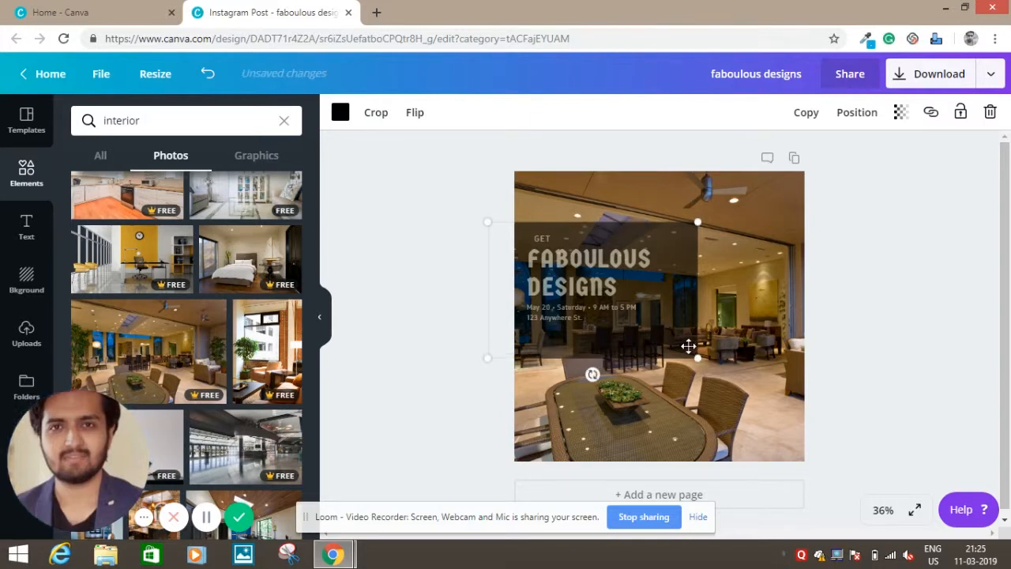
pyautogui.moveTo(695, 356); pyautogui.dragTo(681, 349)
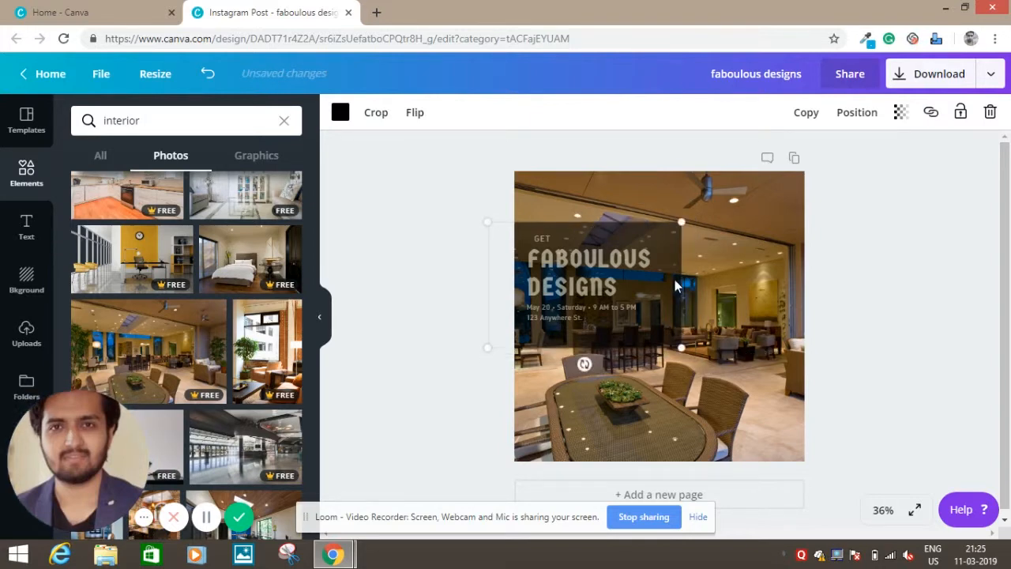
pyautogui.click(675, 275)
pyautogui.moveTo(676, 273); pyautogui.dragTo(668, 279)
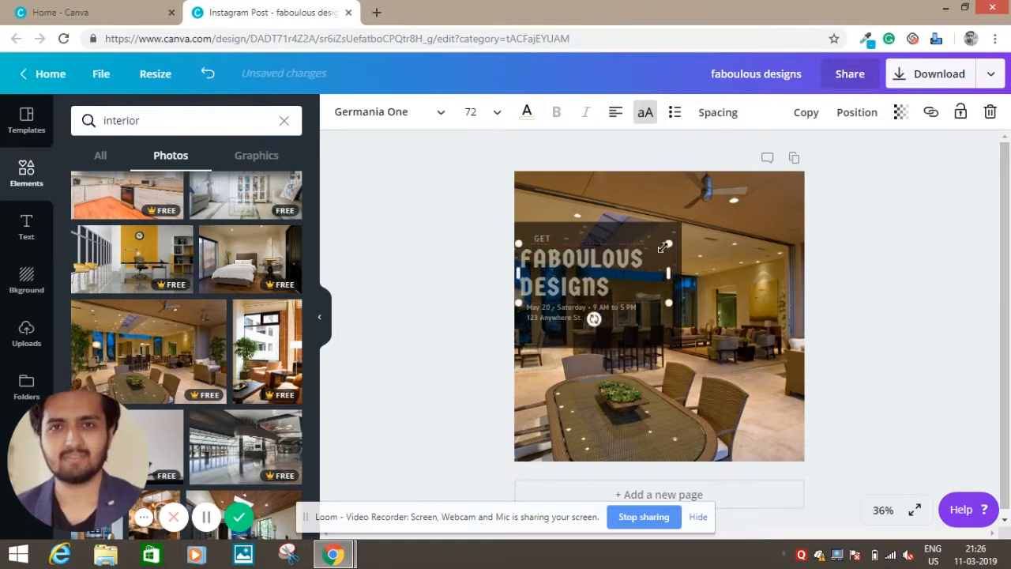
# - Nudge the black box to the right and shrink it to fit closely around the text lines
pyautogui.click(645, 230)
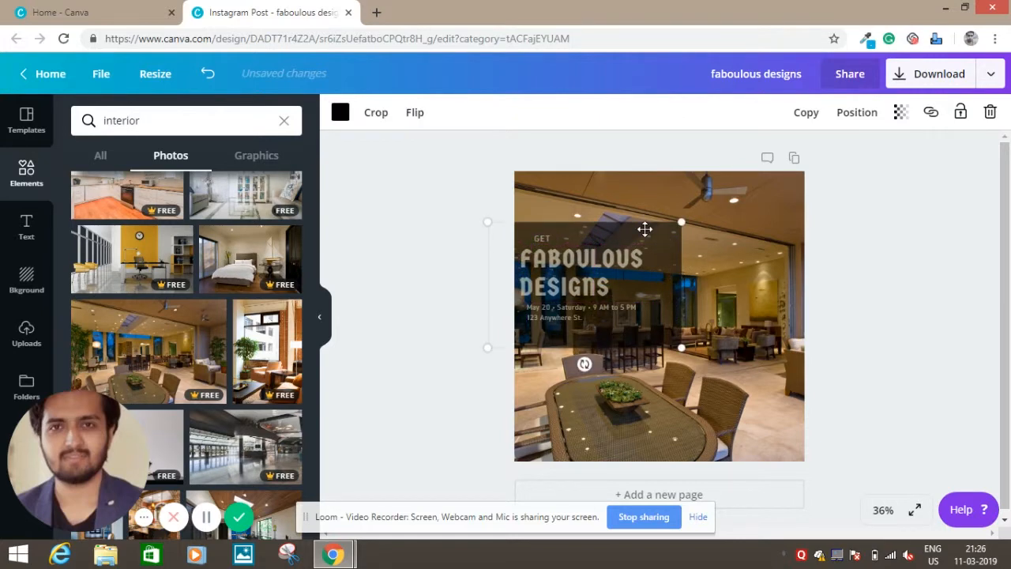
pyautogui.press('Right')
pyautogui.press('Right')
pyautogui.press('Right')
pyautogui.press('Right')
pyautogui.press('Right')
pyautogui.press('Right')
pyautogui.press('Right')
pyautogui.press('Right')
pyautogui.press('Right')
pyautogui.press('Right')
pyautogui.press('Right')
pyautogui.press('Right')
pyautogui.press('Right')
pyautogui.press('Right')
pyautogui.press('Right')
pyautogui.press('Right')
pyautogui.press('Right')
pyautogui.press('Right')
pyautogui.press('Right')
pyautogui.press('Right')
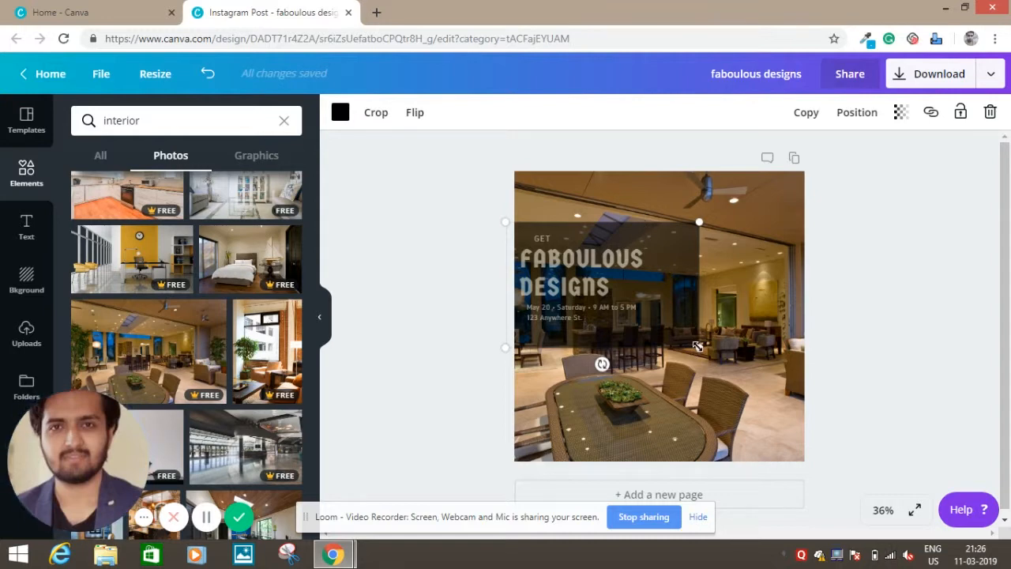
pyautogui.moveTo(692, 343); pyautogui.dragTo(671, 330)
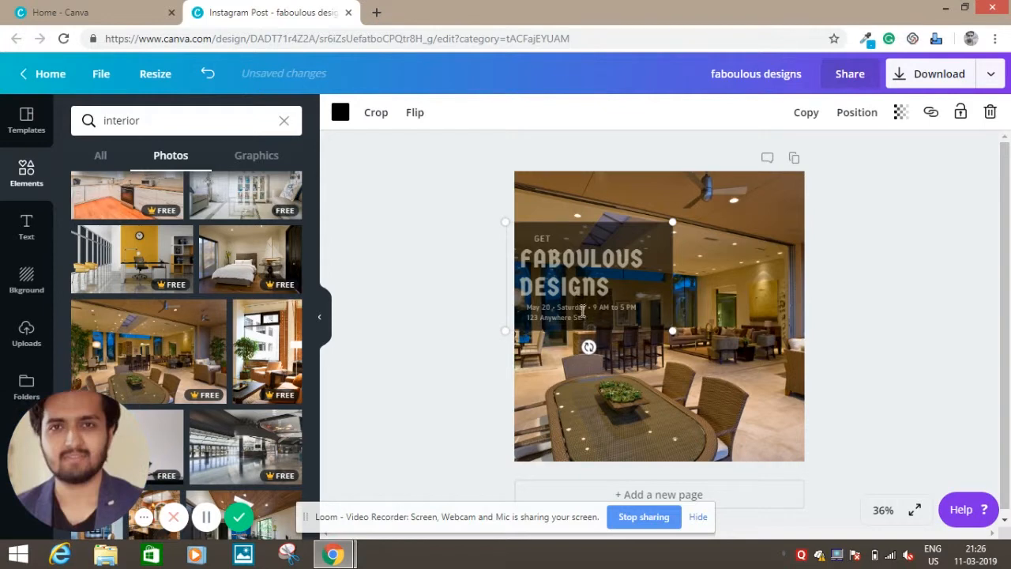
# - Move the "GET" line left so it lines up with the start of the heading
pyautogui.click(538, 234)
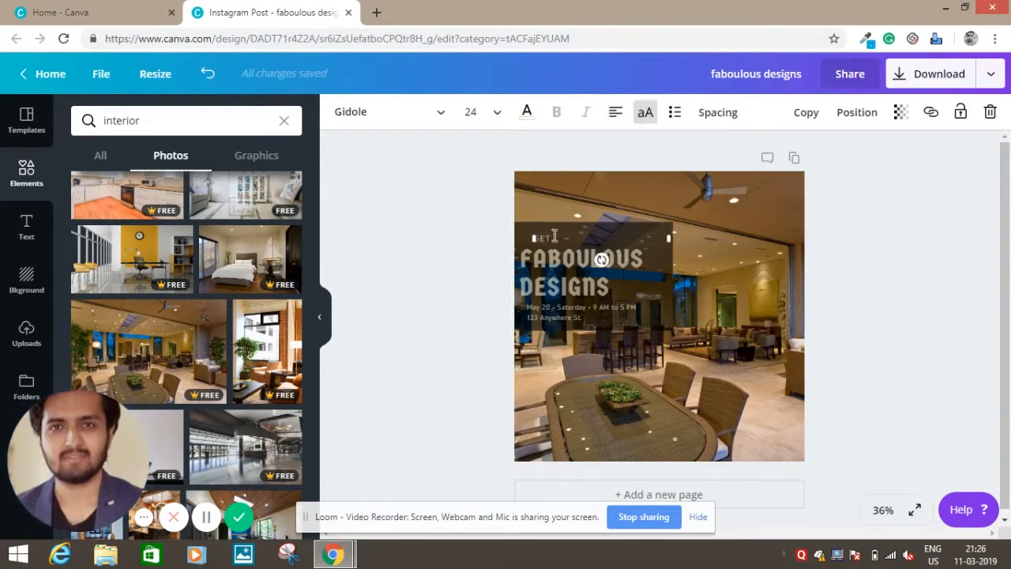
pyautogui.moveTo(555, 232); pyautogui.dragTo(542, 228)
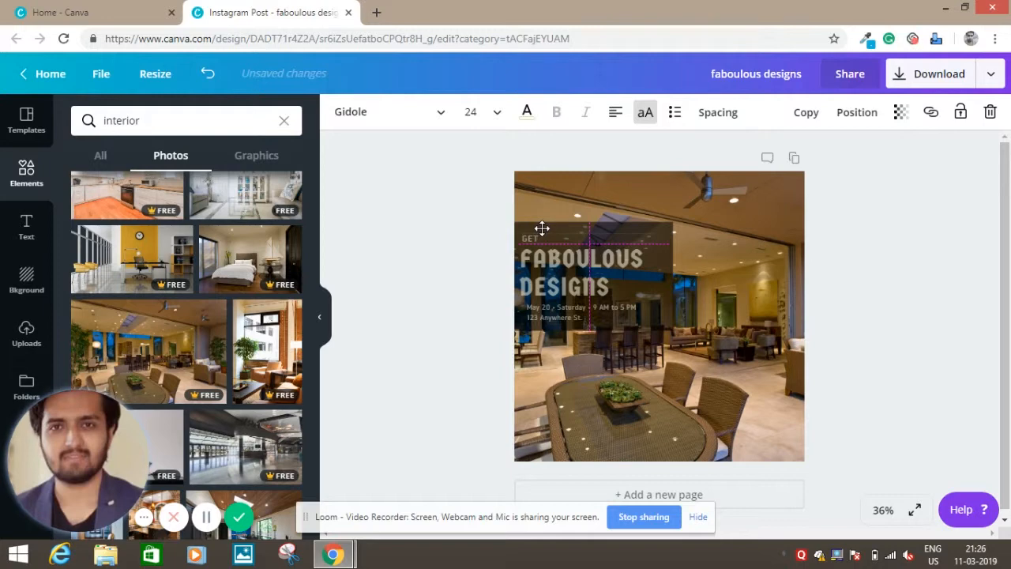
pyautogui.click(565, 284)
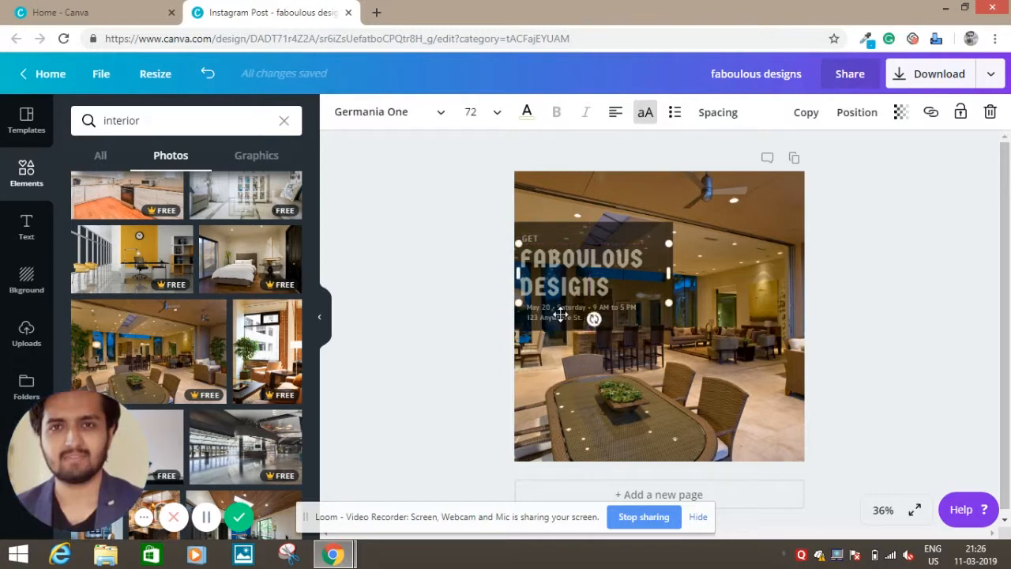
# - Replace the date and address lines below the heading with "Desiigns that inspire you to live more."
pyautogui.click(558, 314)
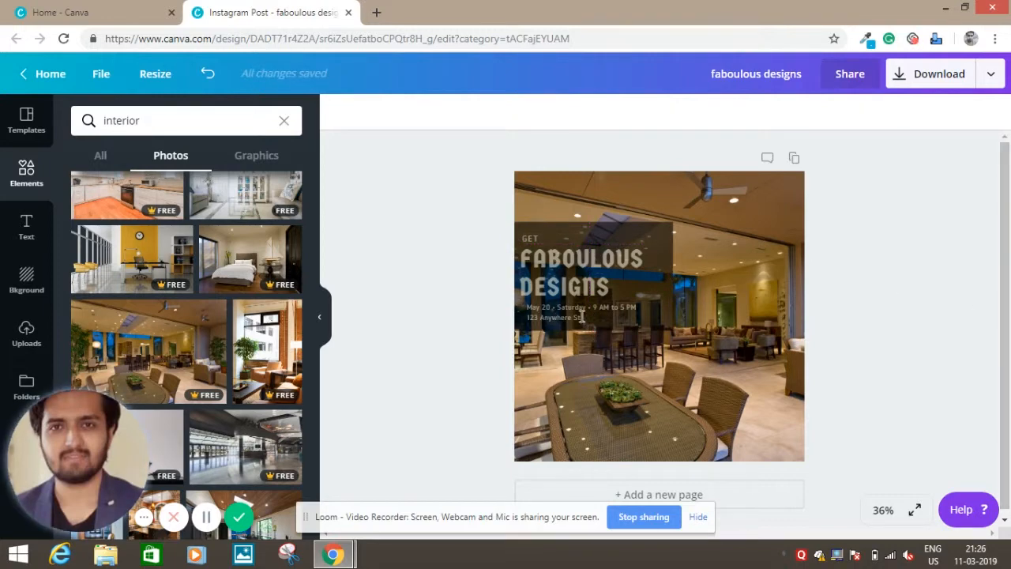
pyautogui.moveTo(528, 317); pyautogui.dragTo(582, 317)
pyautogui.hotkey('ctrl', 'a')
pyautogui.press('BackSpace')
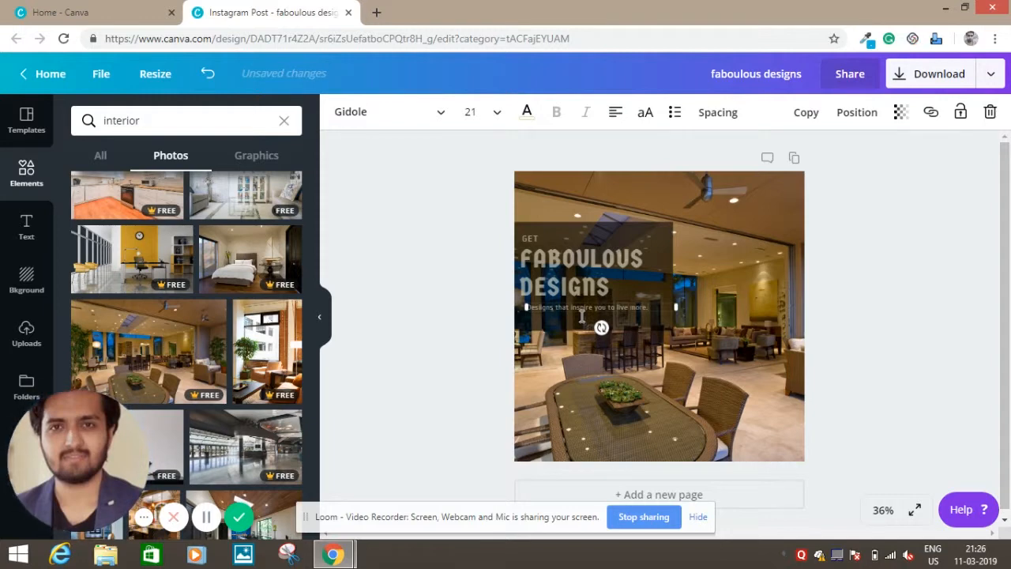
# - Set the tagline's font size to 42, narrow its text frame and align it with the heading's left edge
pyautogui.hotkey('ctrl', 'a')
pyautogui.click(469, 112)
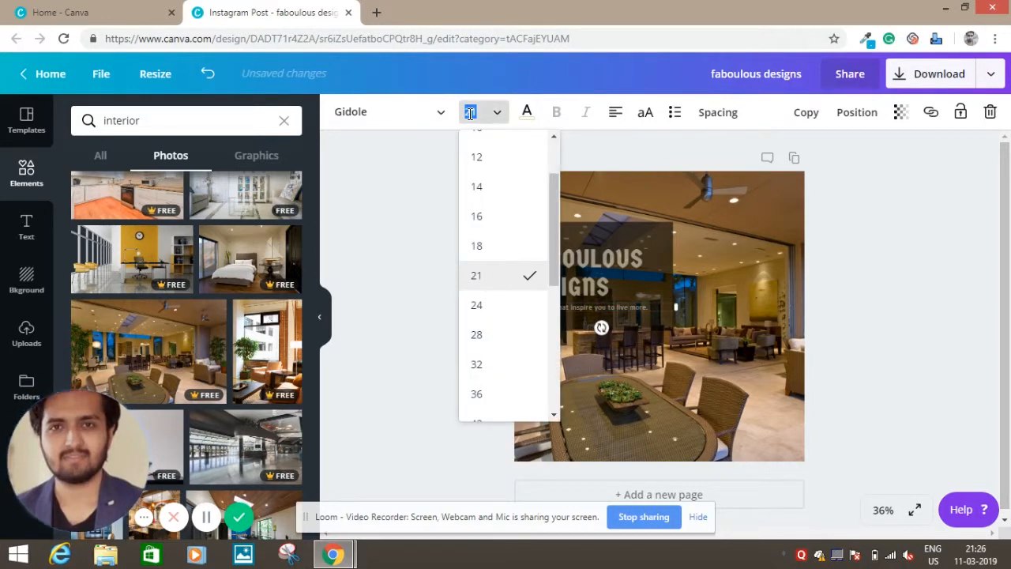
pyautogui.write('42')
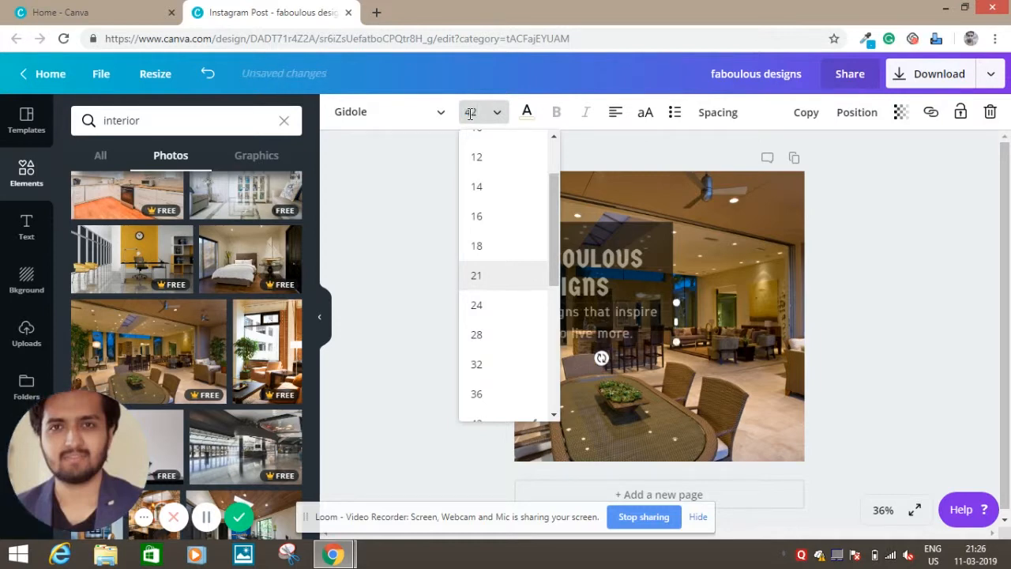
pyautogui.press('Return')
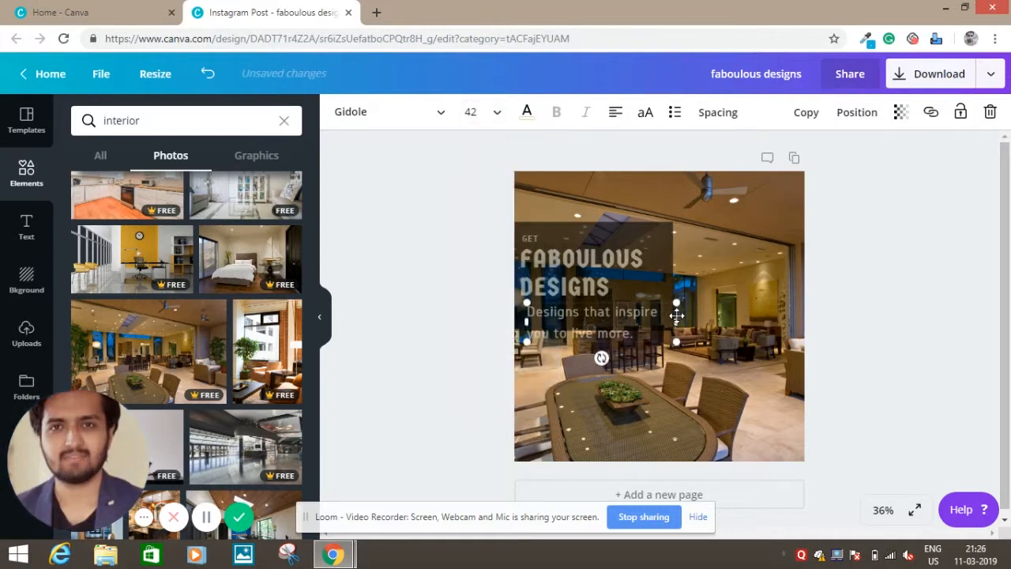
pyautogui.moveTo(676, 319); pyautogui.dragTo(615, 299)
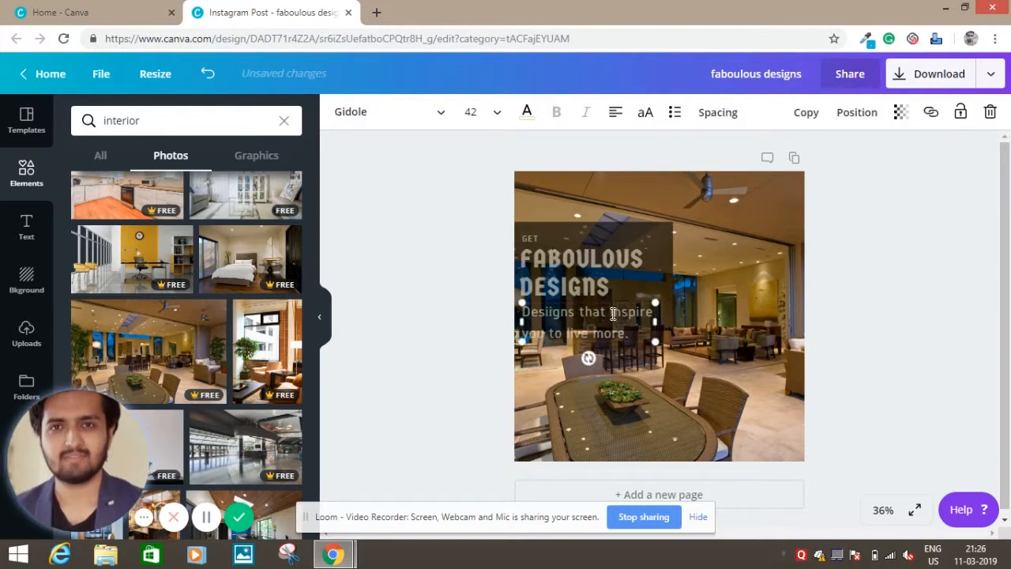
# - Recolor the tagline text below the heading white
pyautogui.doubleClick(614, 313)
pyautogui.click(527, 115)
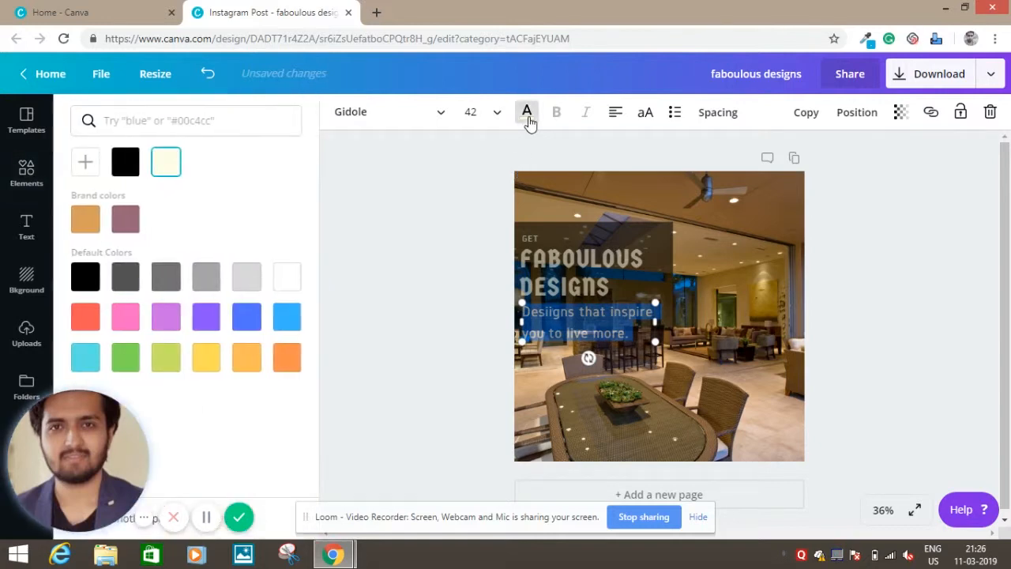
pyautogui.click(287, 275)
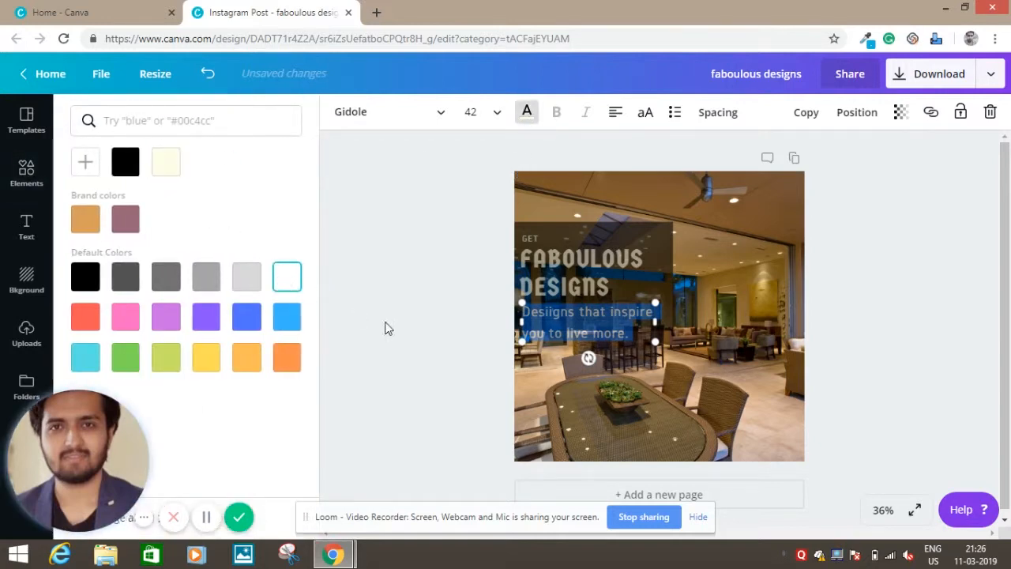
pyautogui.click(419, 350)
# - Recolor the "FABOULOUS DESIGNS" heading white
pyautogui.click(622, 266)
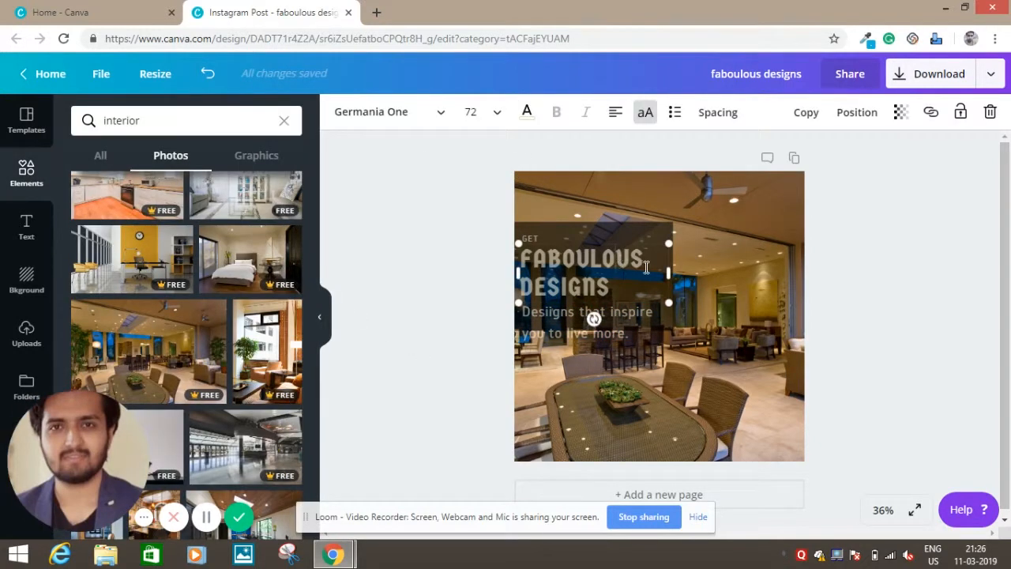
pyautogui.doubleClick(646, 266)
pyautogui.click(527, 113)
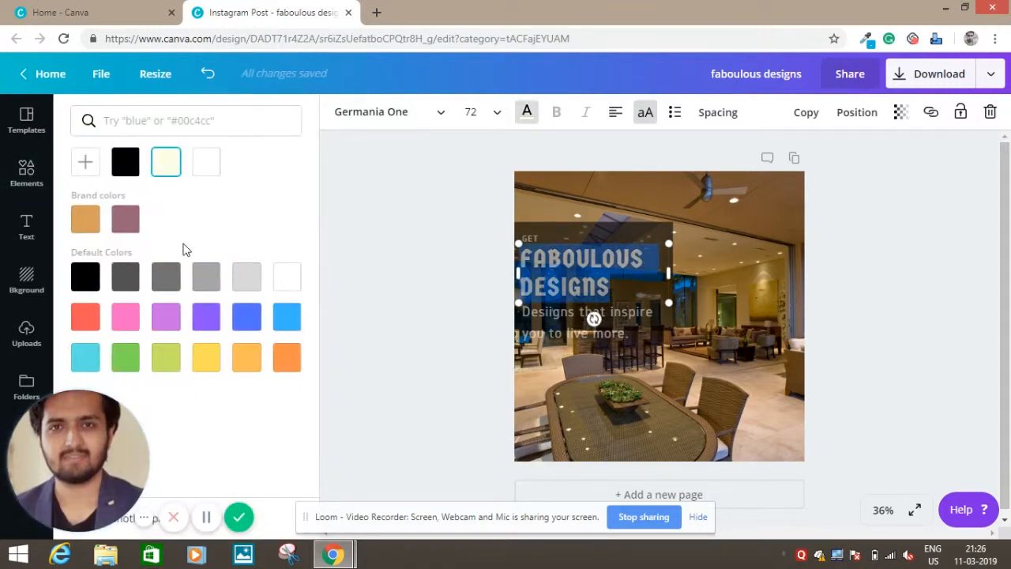
pyautogui.click(286, 275)
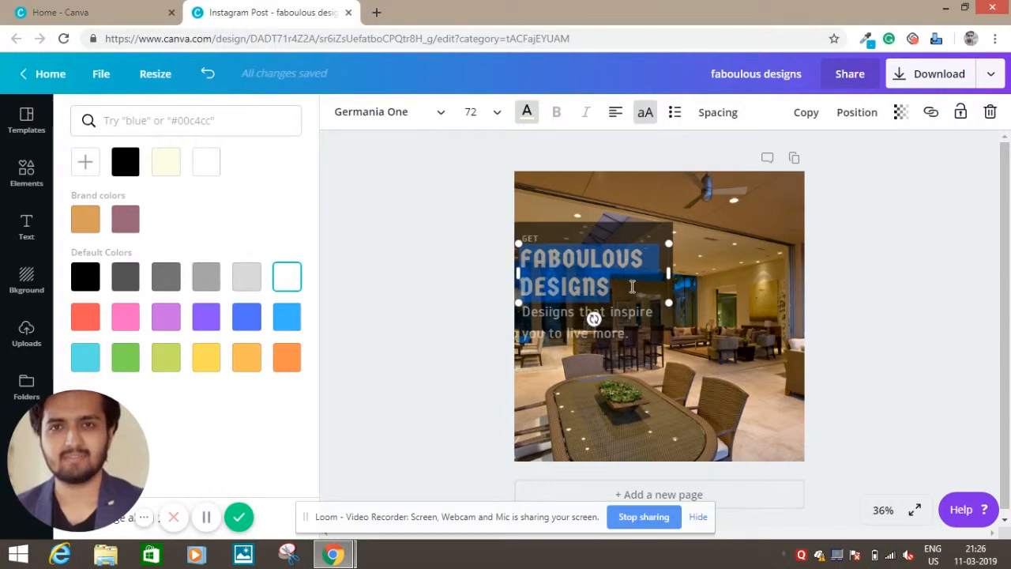
pyautogui.click(632, 286)
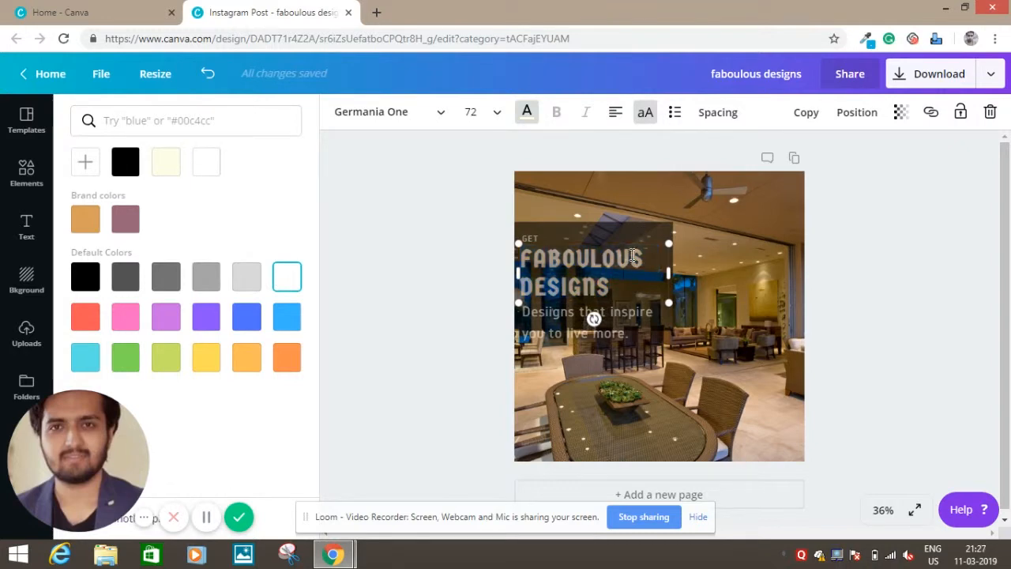
pyautogui.click(873, 259)
# - Raise the heading's transparency value to the maximum so its text is fully opaque
pyautogui.click(594, 267)
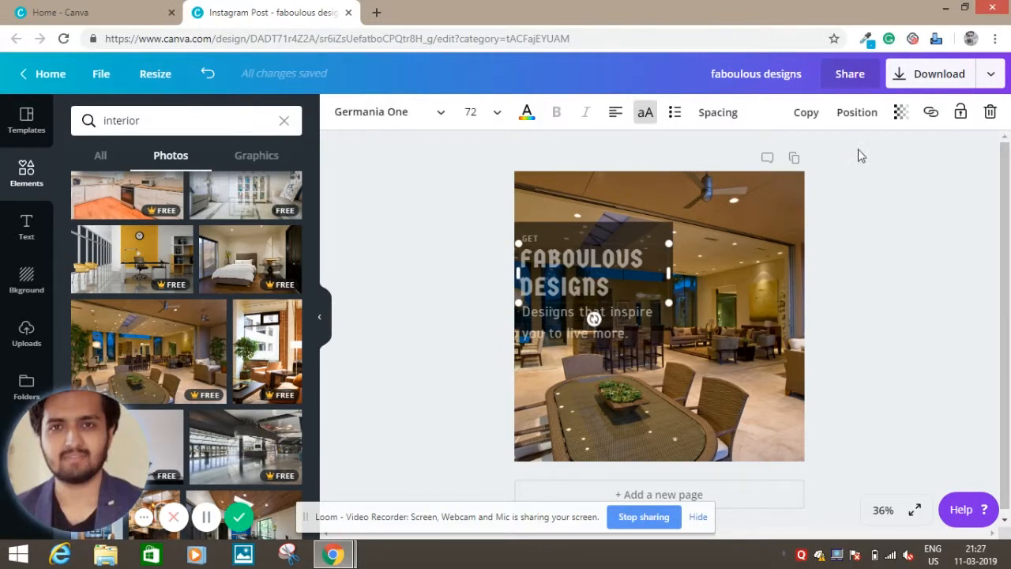
pyautogui.click(899, 117)
pyautogui.moveTo(812, 150); pyautogui.dragTo(904, 157)
pyautogui.click(930, 207)
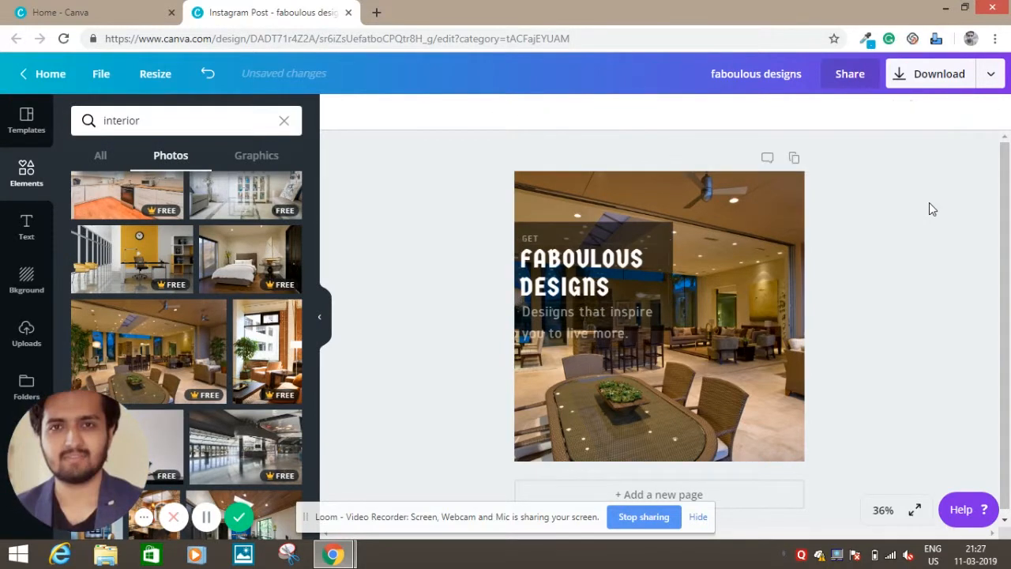
# - Set the transparency of the "GET" line and of the tagline to 100
pyautogui.doubleClick(549, 234)
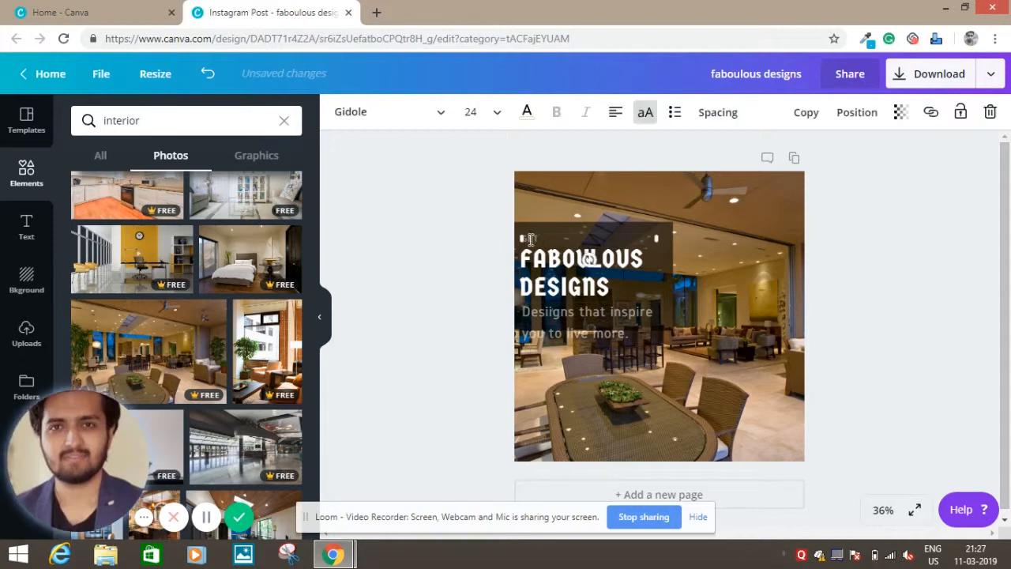
pyautogui.click(897, 115)
pyautogui.moveTo(812, 150); pyautogui.dragTo(878, 150)
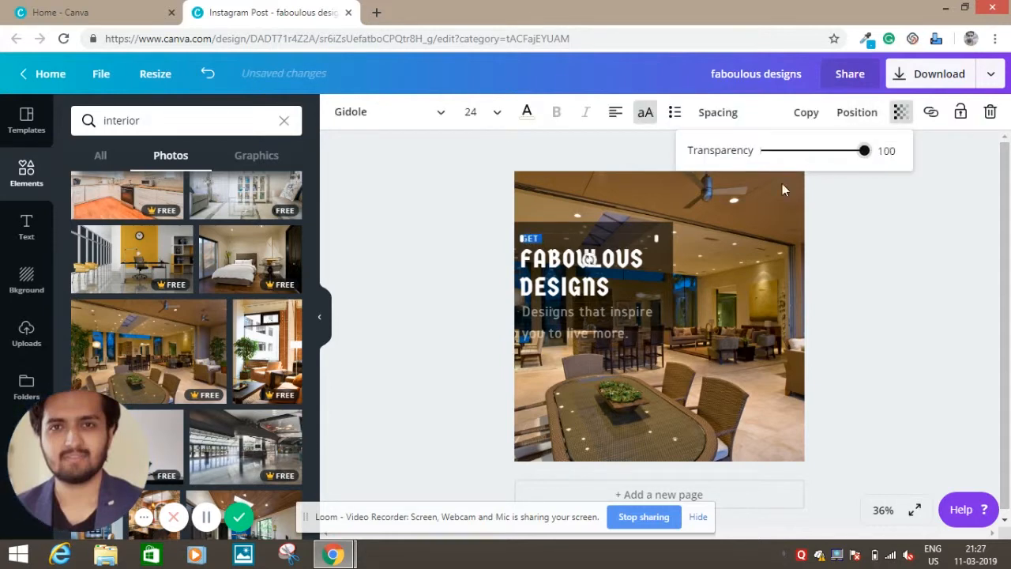
pyautogui.doubleClick(595, 329)
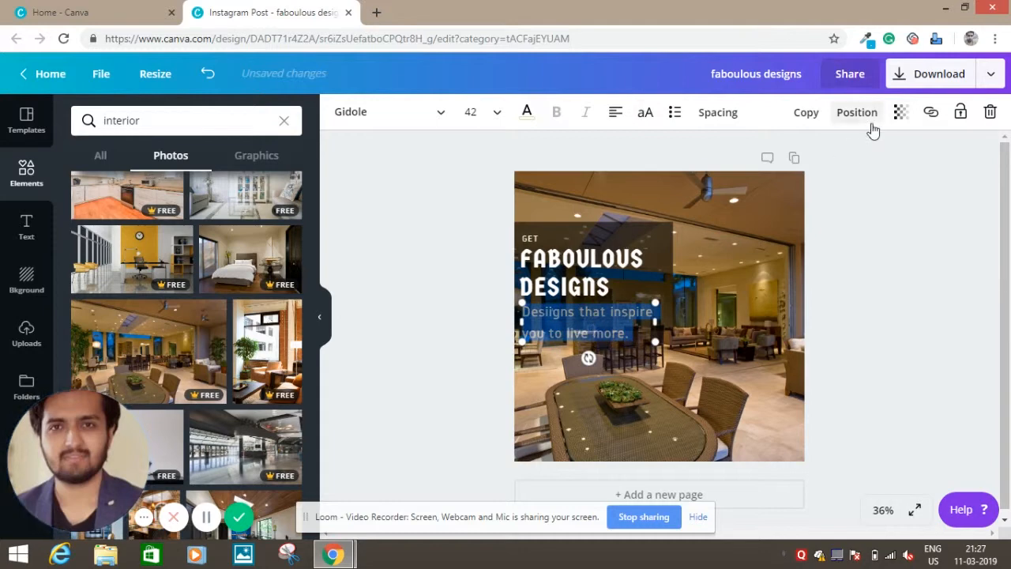
pyautogui.click(901, 113)
pyautogui.moveTo(820, 157); pyautogui.dragTo(871, 162)
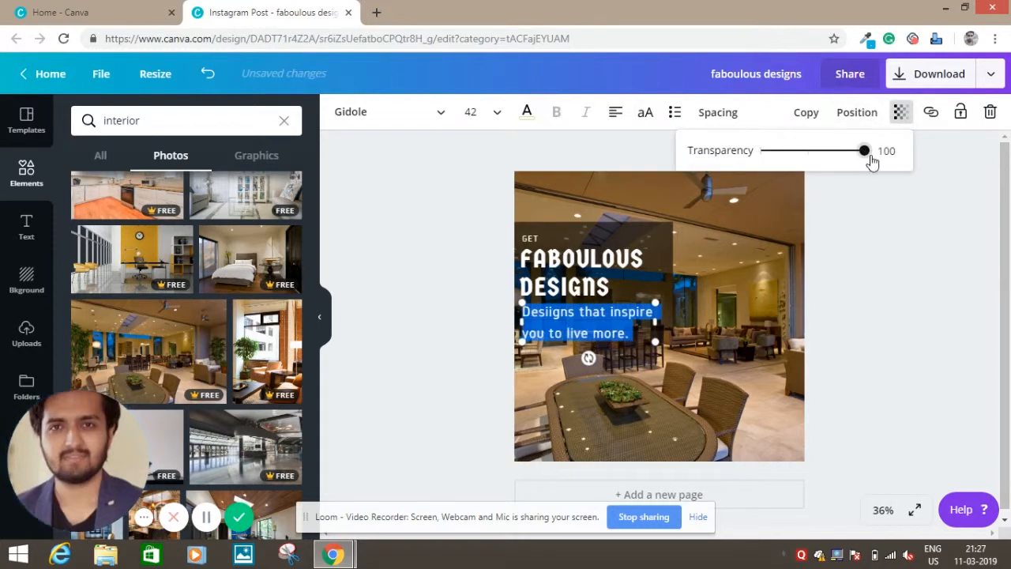
pyautogui.click(897, 276)
# - Delete the black box behind the text lines
pyautogui.click(658, 220)
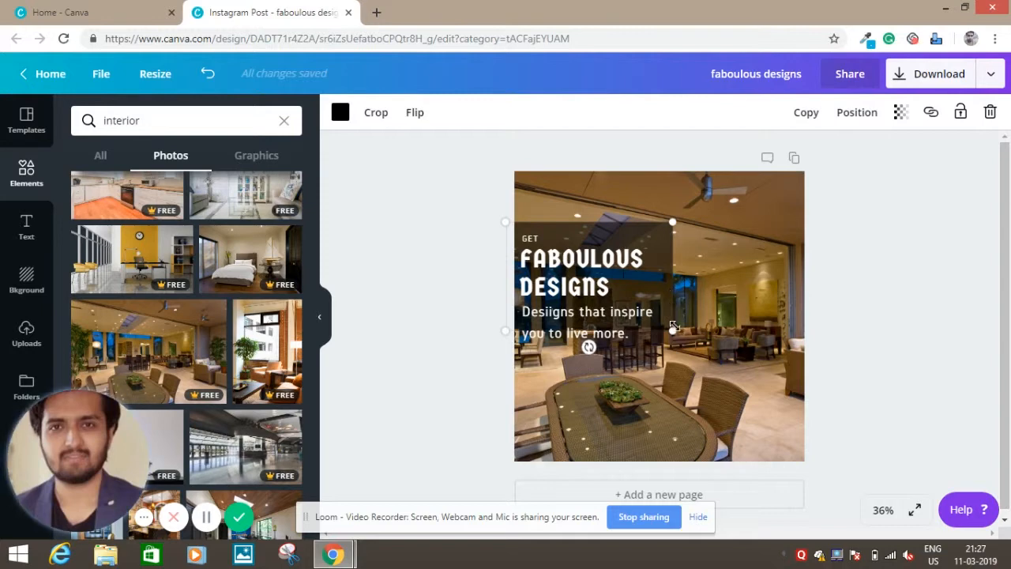
pyautogui.moveTo(674, 330); pyautogui.dragTo(699, 352)
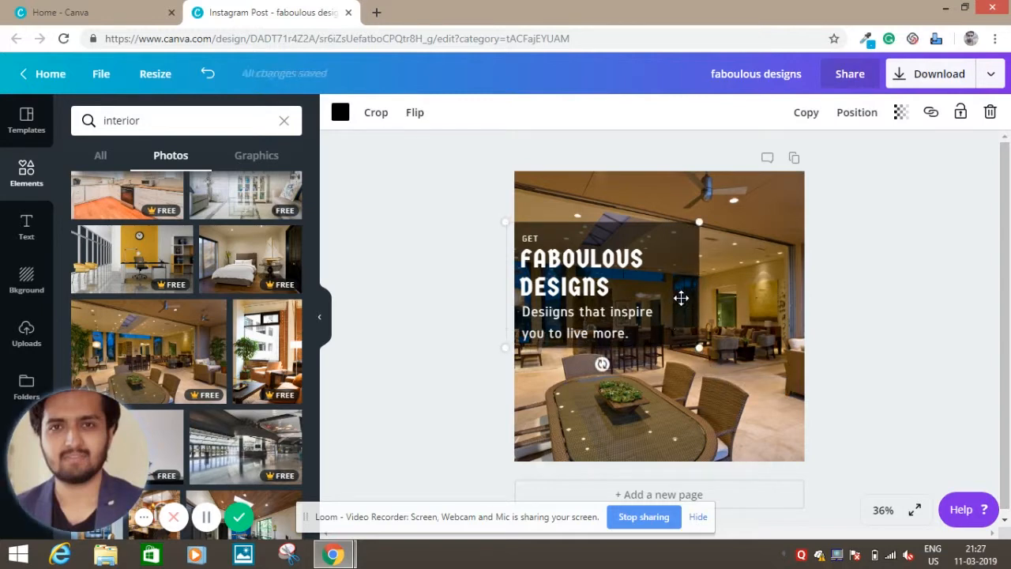
pyautogui.moveTo(681, 297); pyautogui.dragTo(725, 275)
pyautogui.press('Delete')
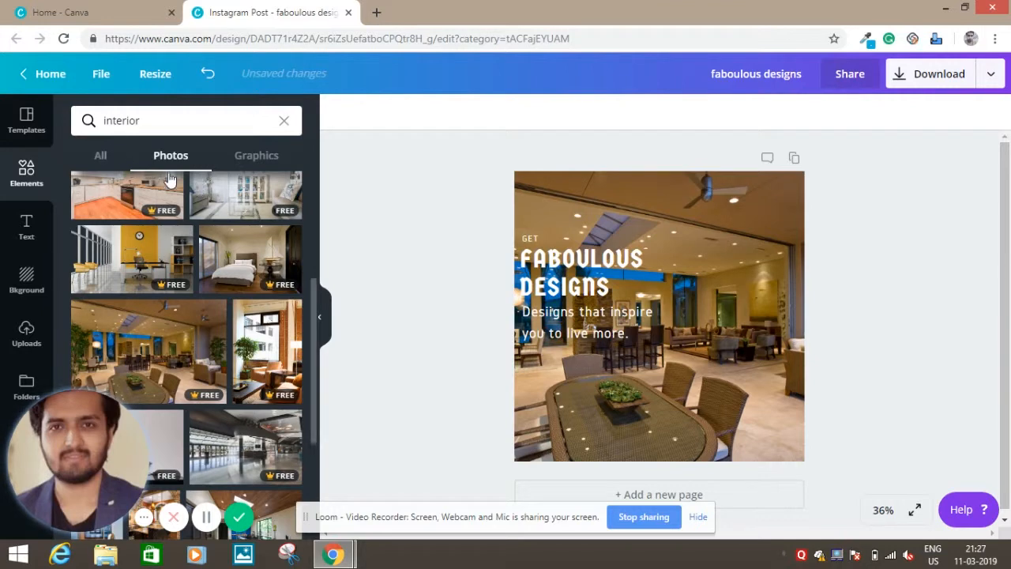
# - Browse the graphics and the combined results of the "interior" element search for a suitable design element
pyautogui.click(249, 158)
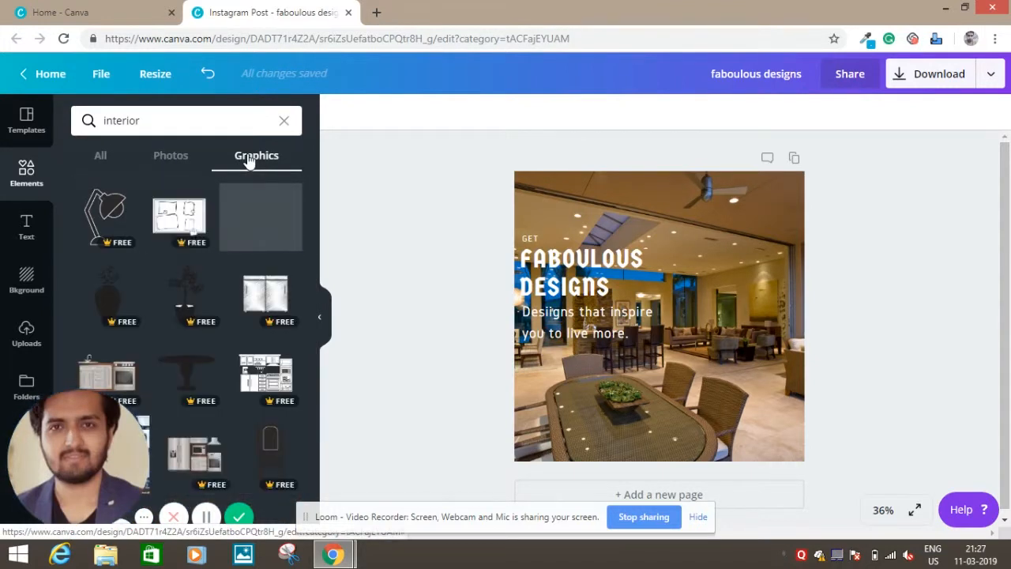
pyautogui.click(105, 158)
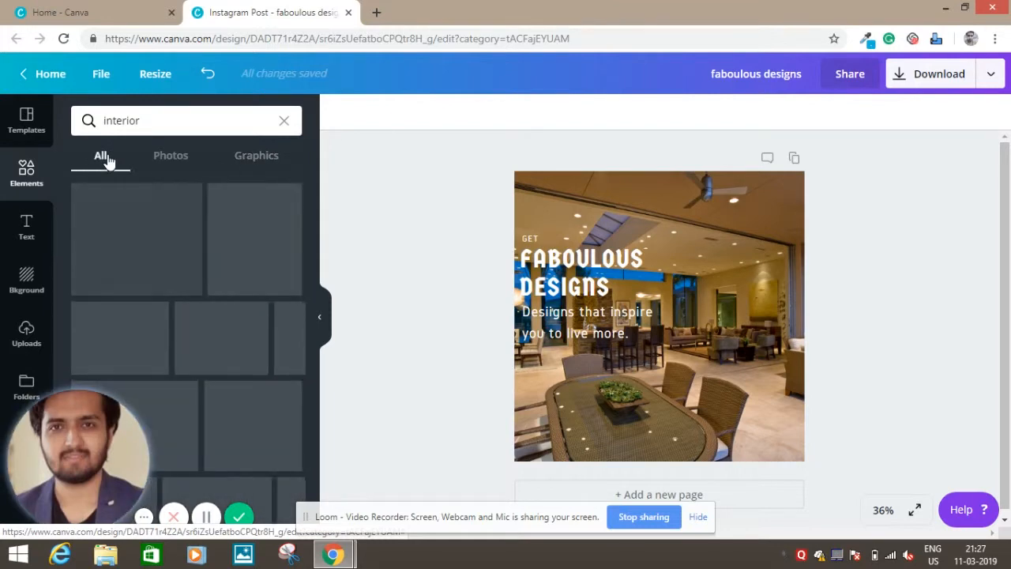
pyautogui.scroll(-3, 205, 237)
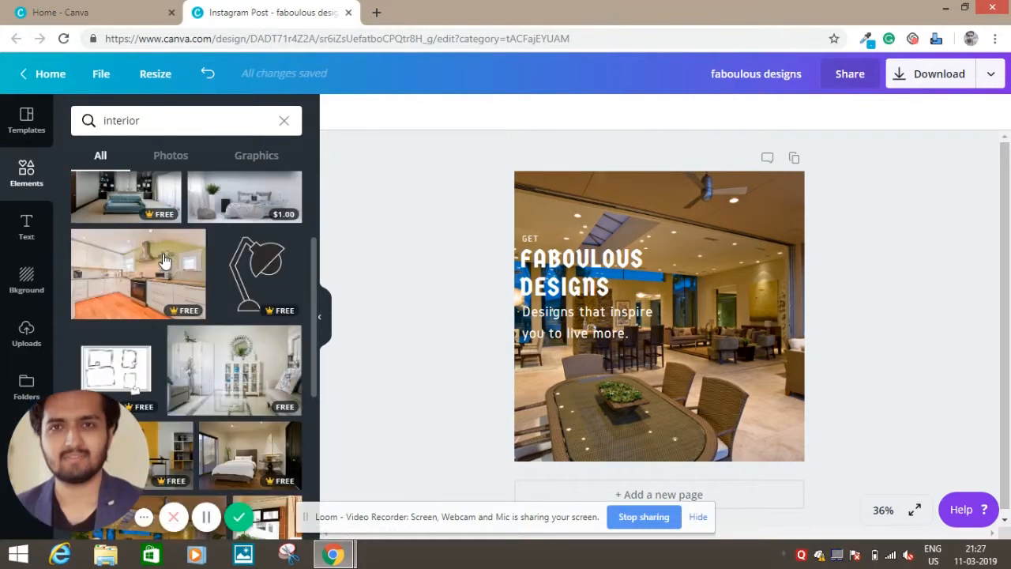
pyautogui.scroll(3, 205, 237)
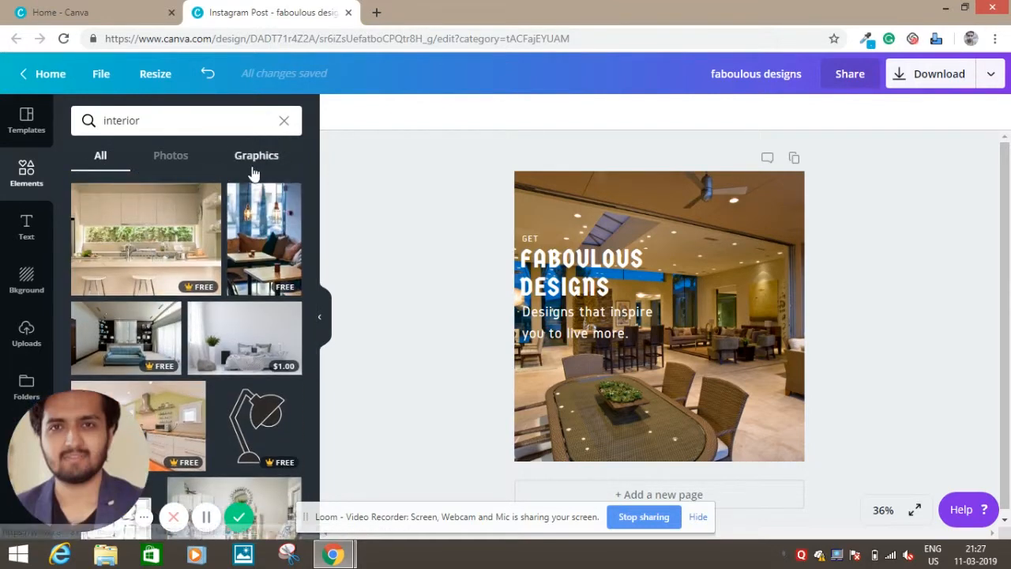
pyautogui.scroll(-3, 241, 249)
pyautogui.scroll(3, 240, 249)
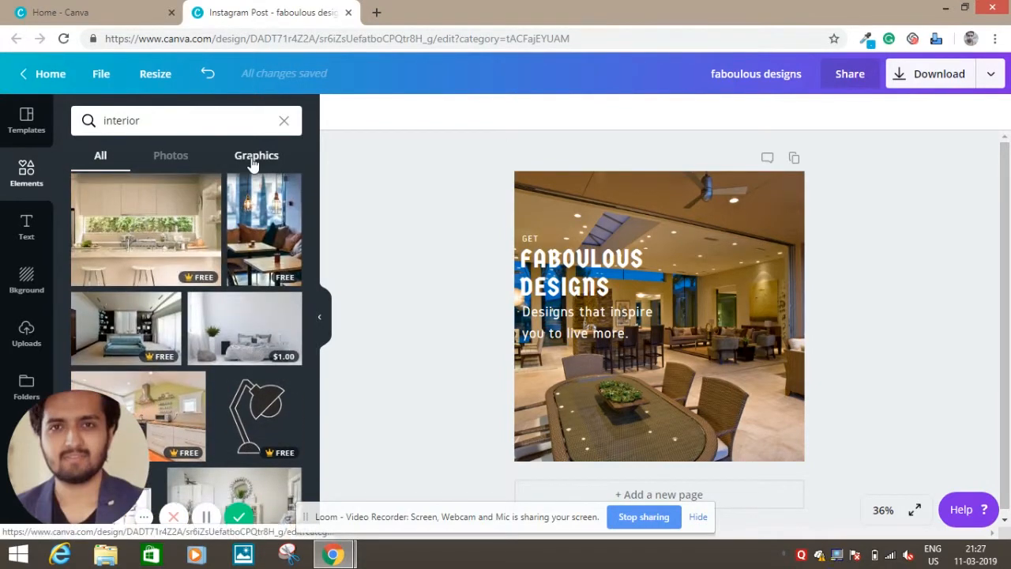
pyautogui.click(253, 157)
pyautogui.scroll(-3, 239, 254)
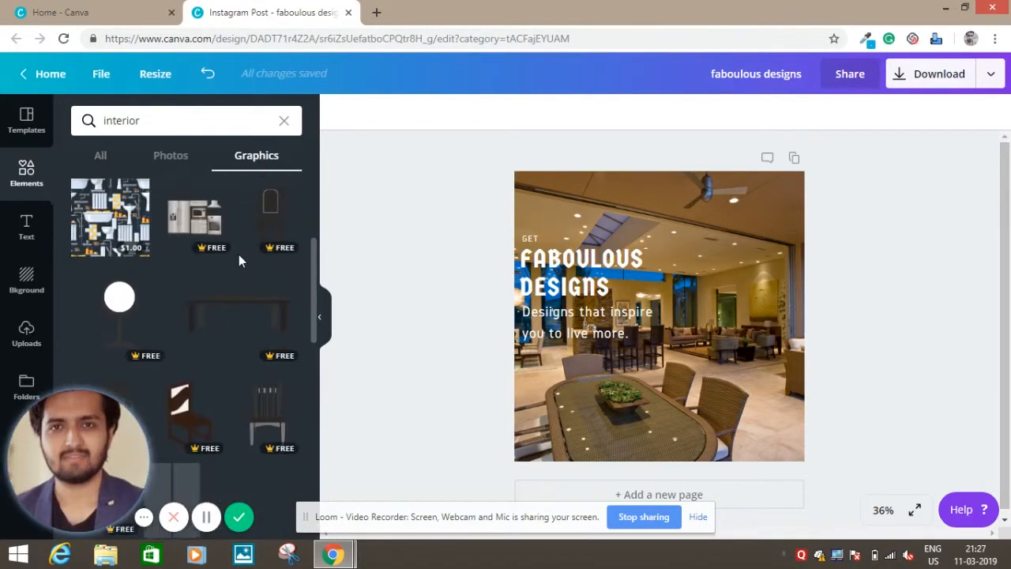
pyautogui.scroll(-3, 239, 255)
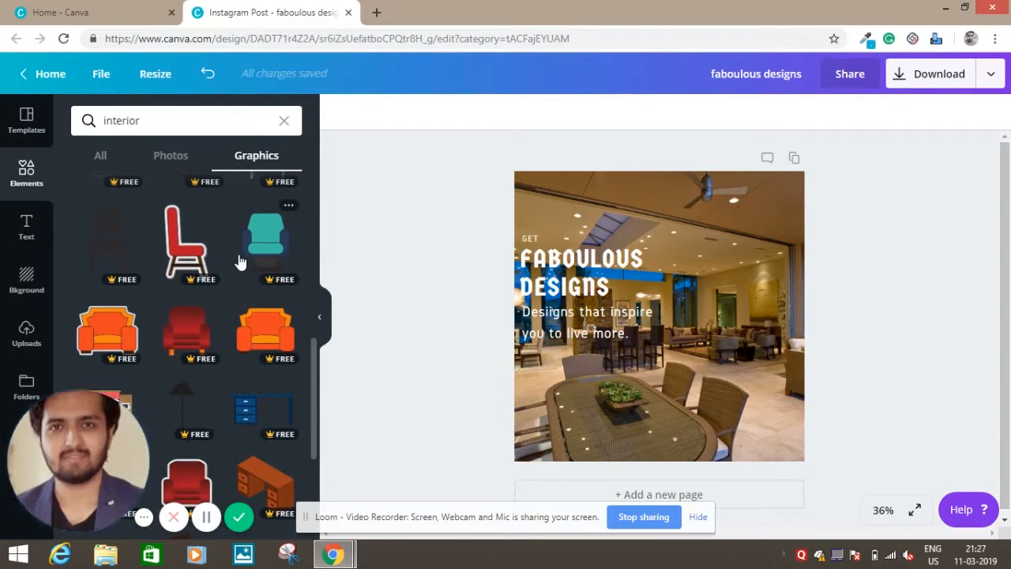
pyautogui.scroll(2, 241, 260)
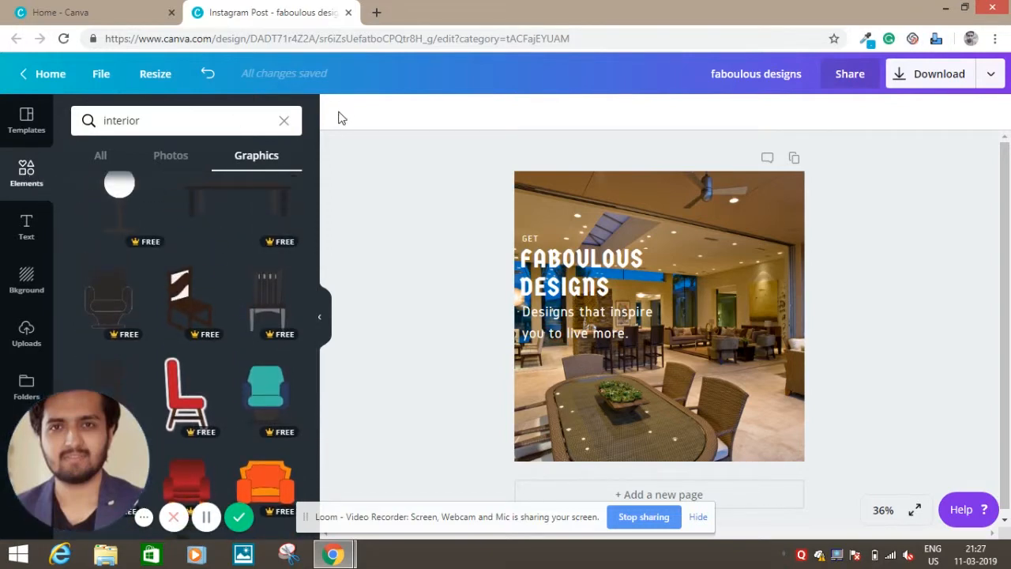
# - Clear the element search, show all shapes and add the plain filled square to the design
pyautogui.click(283, 122)
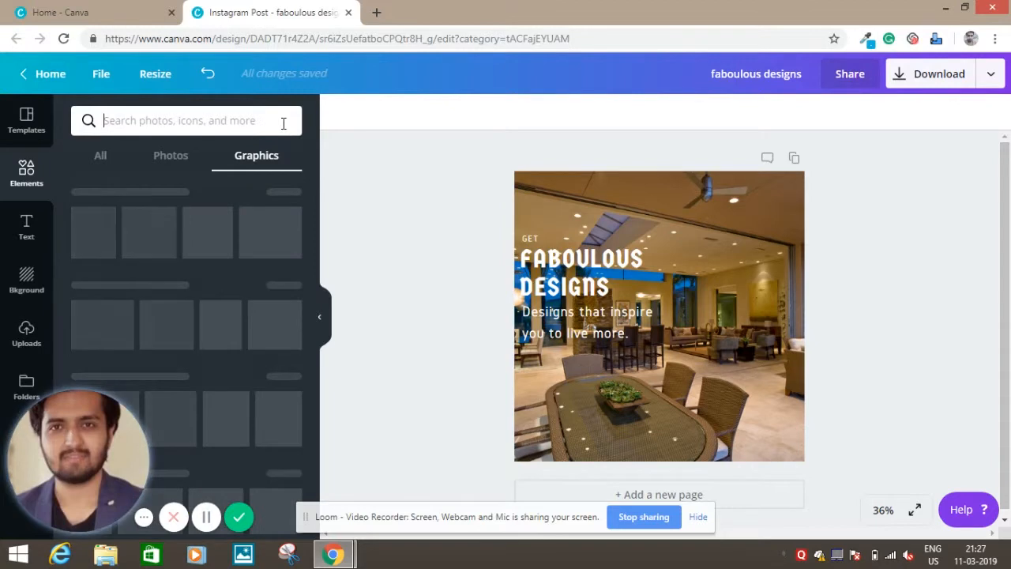
pyautogui.click(104, 162)
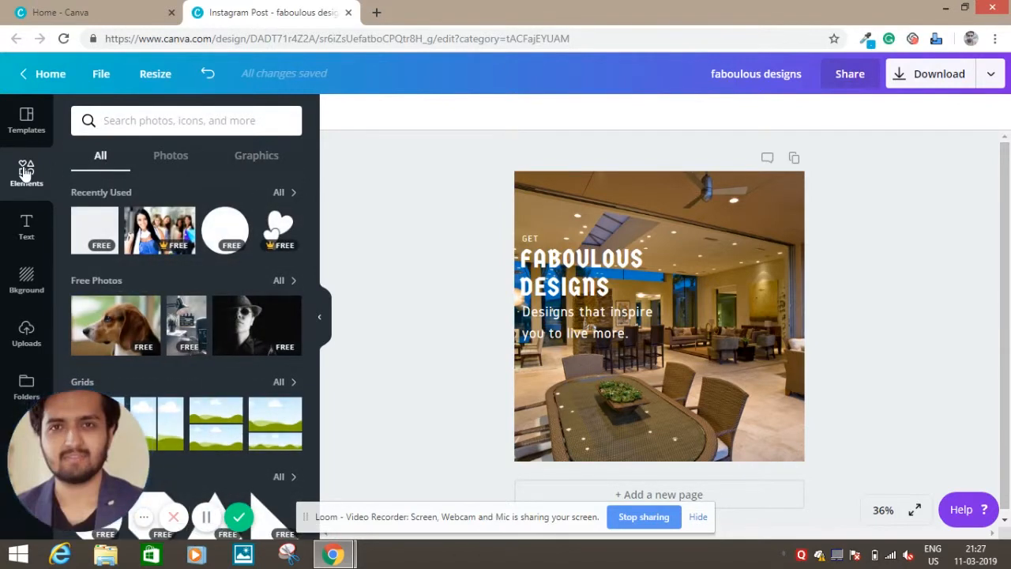
pyautogui.scroll(-2, 228, 324)
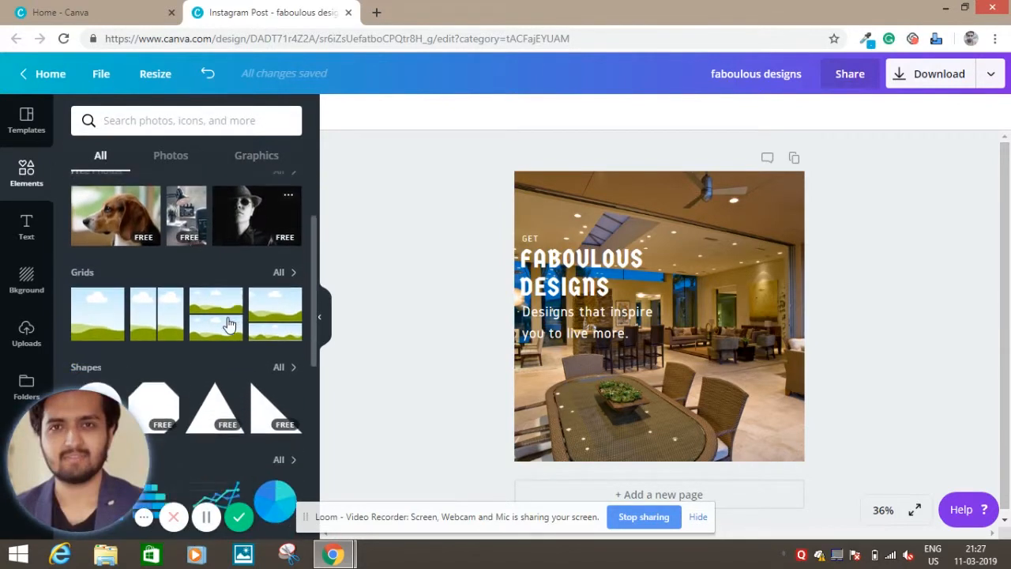
pyautogui.scroll(-3, 228, 324)
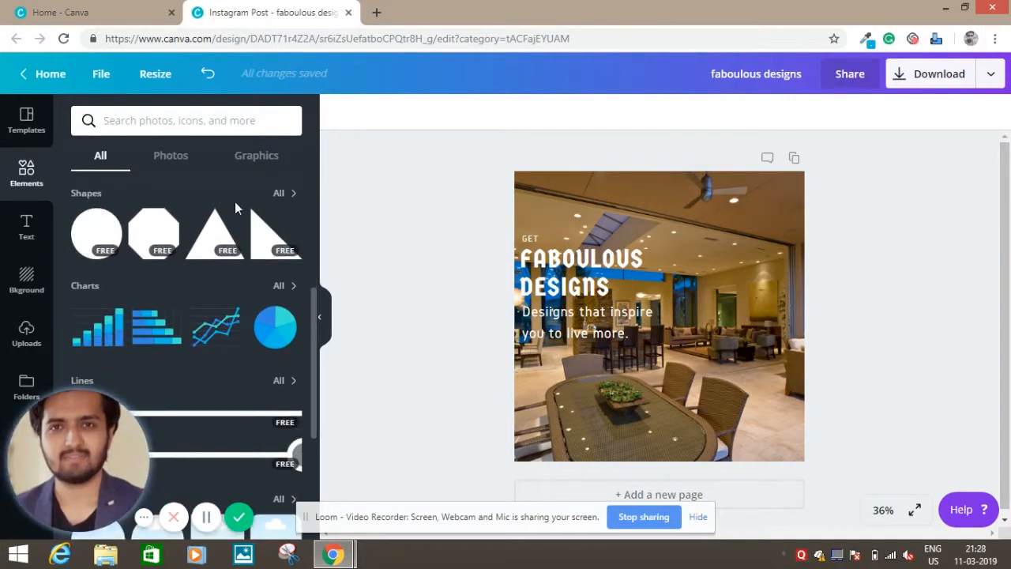
pyautogui.click(281, 192)
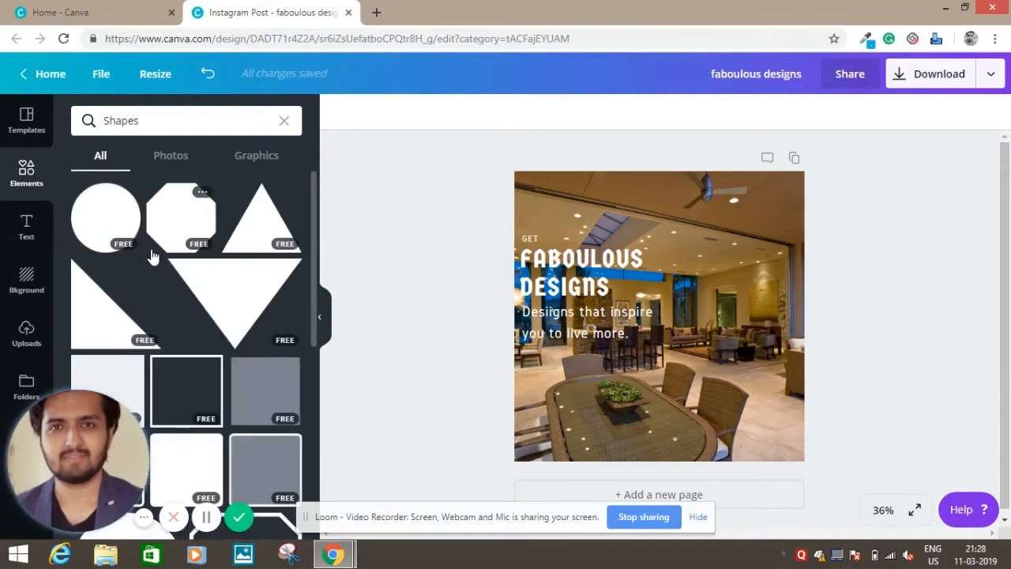
pyautogui.scroll(-1, 139, 297)
pyautogui.scroll(-1, 139, 296)
pyautogui.click(113, 276)
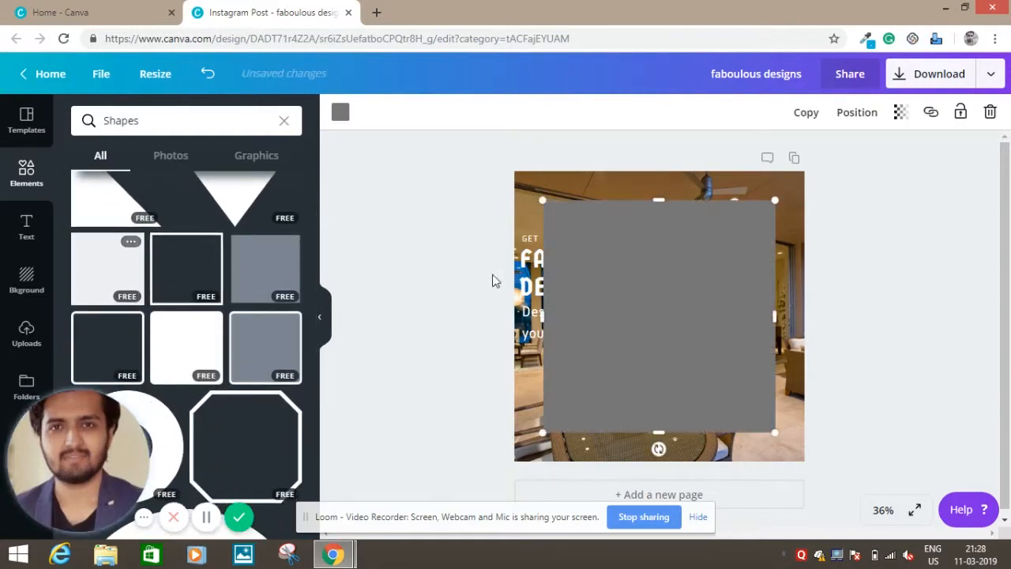
# - Shrink the square to a band about 404 high, place it over the heading and tagline, and delete the "GET" line
pyautogui.moveTo(672, 316); pyautogui.dragTo(631, 302)
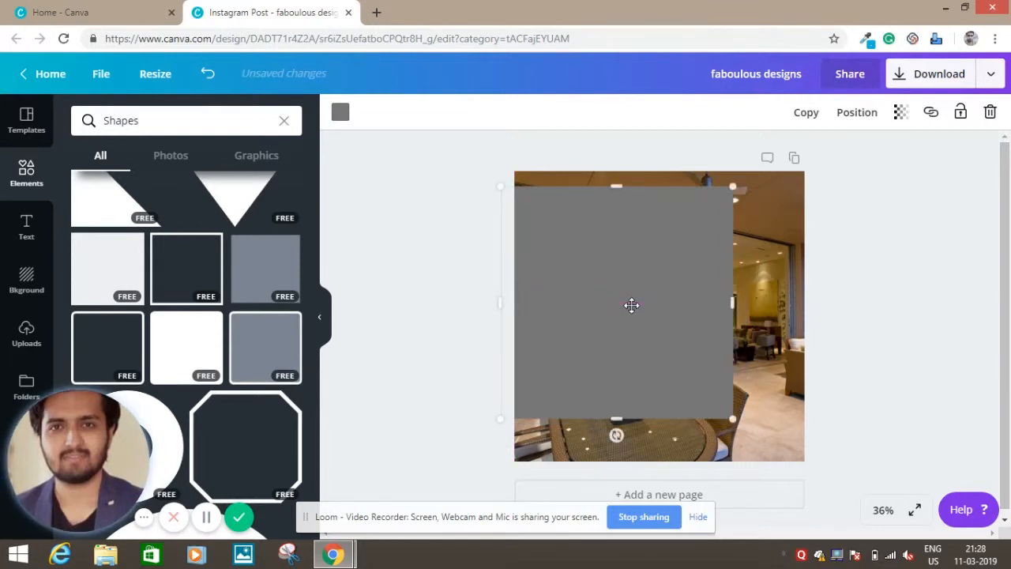
pyautogui.moveTo(616, 421); pyautogui.dragTo(616, 308)
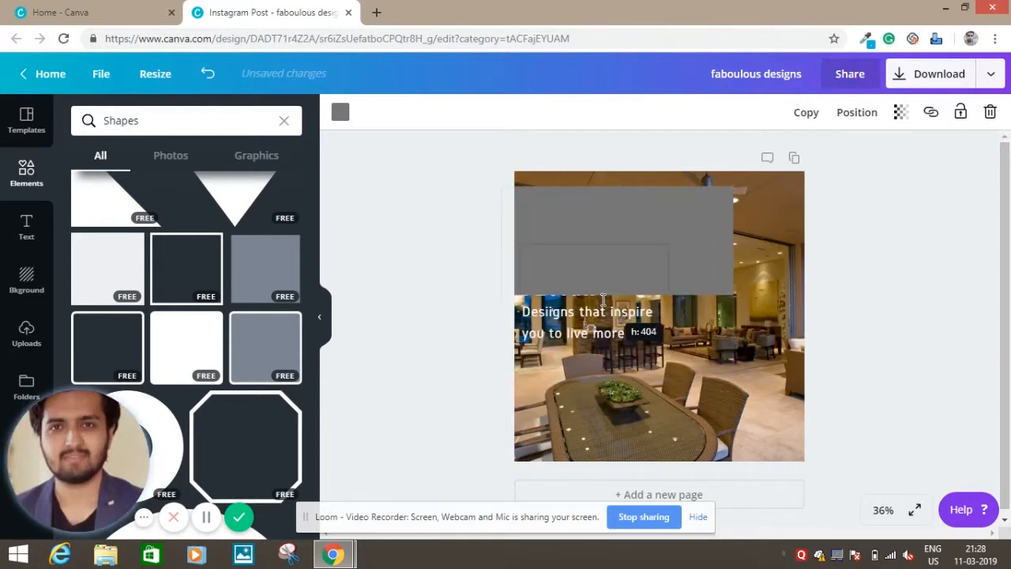
pyautogui.moveTo(593, 239); pyautogui.dragTo(593, 303)
pyautogui.click(540, 234)
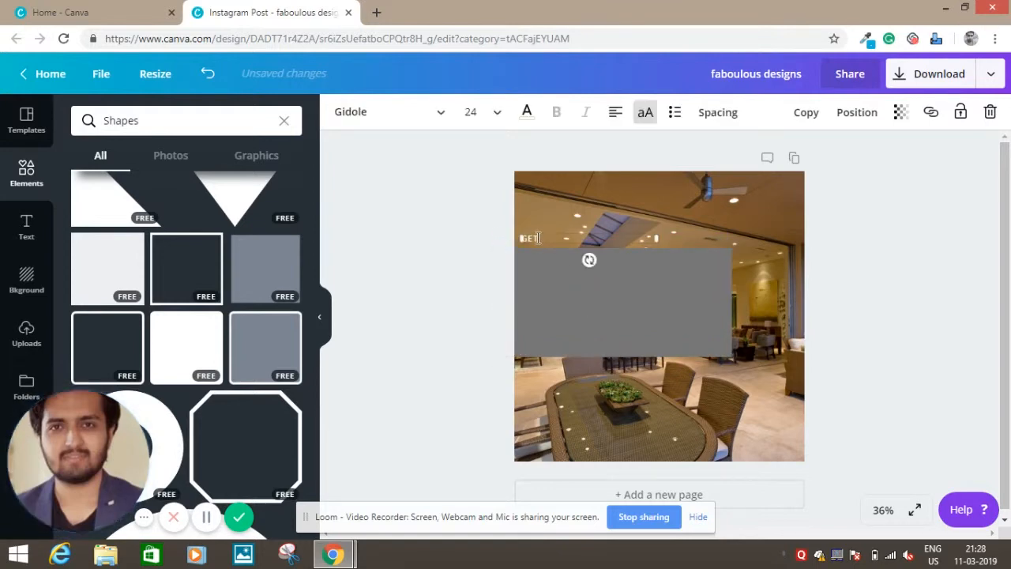
pyautogui.press('Delete')
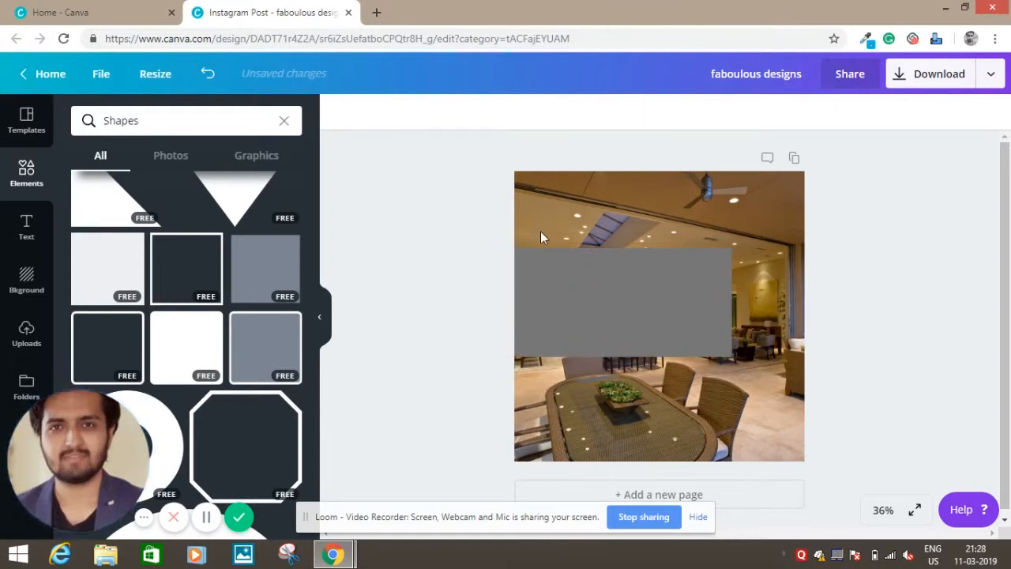
# - Recolor the grey band black and send it backward behind the heading and tagline
pyautogui.click(609, 300)
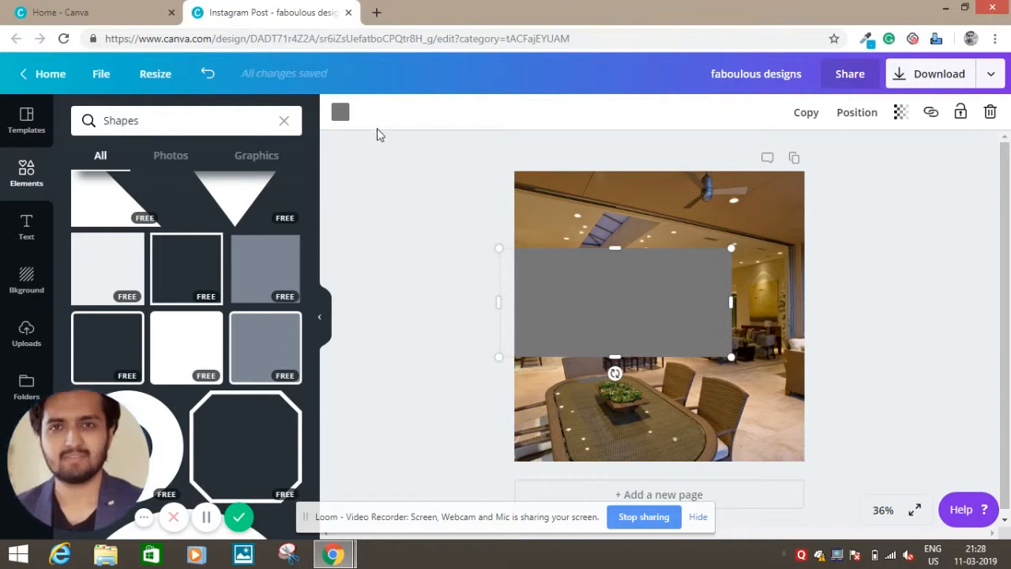
pyautogui.click(339, 115)
pyautogui.click(84, 275)
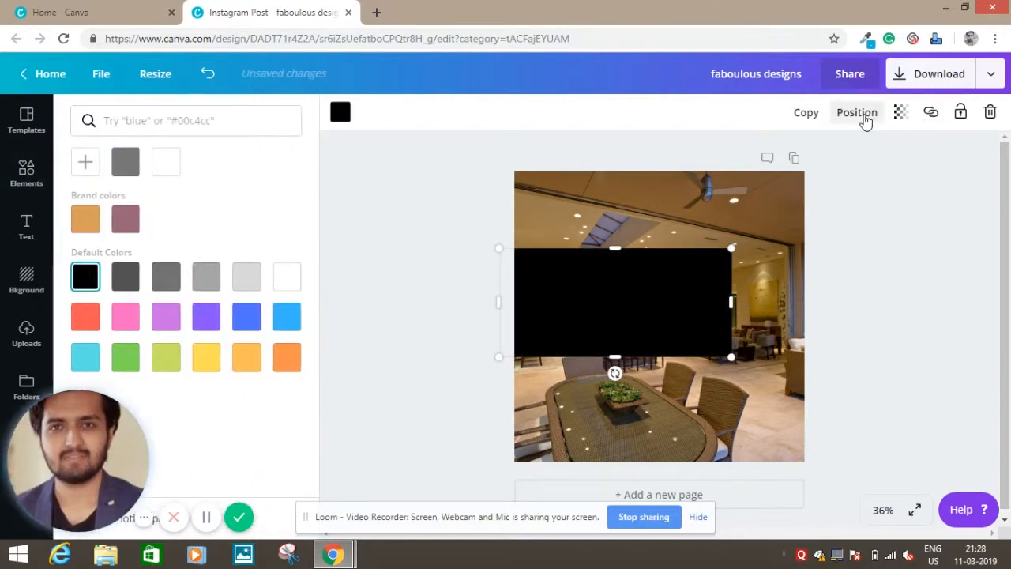
pyautogui.click(861, 117)
pyautogui.click(811, 180)
pyautogui.click(812, 180)
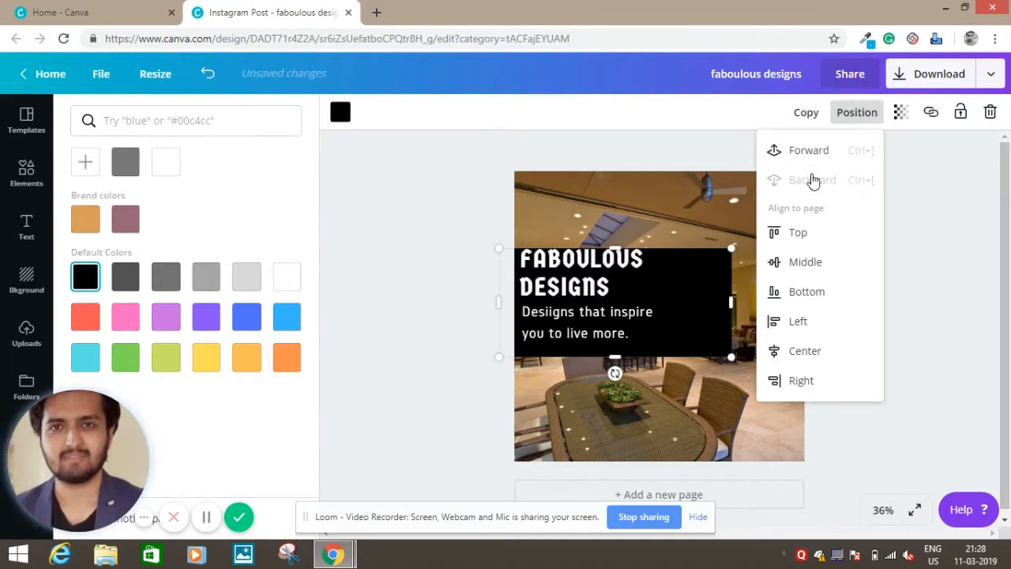
# - Nudge the black band up and extend its upper edge to leave space above the heading
pyautogui.click(693, 297)
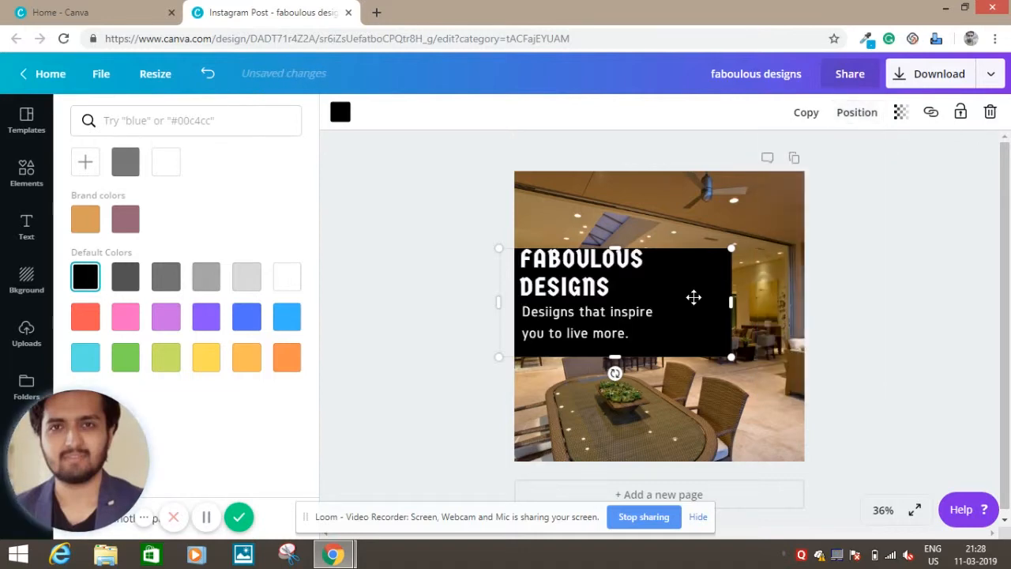
pyautogui.press('Up')
pyautogui.press('Up')
pyautogui.press('Up')
pyautogui.press('Up')
pyautogui.press('Up')
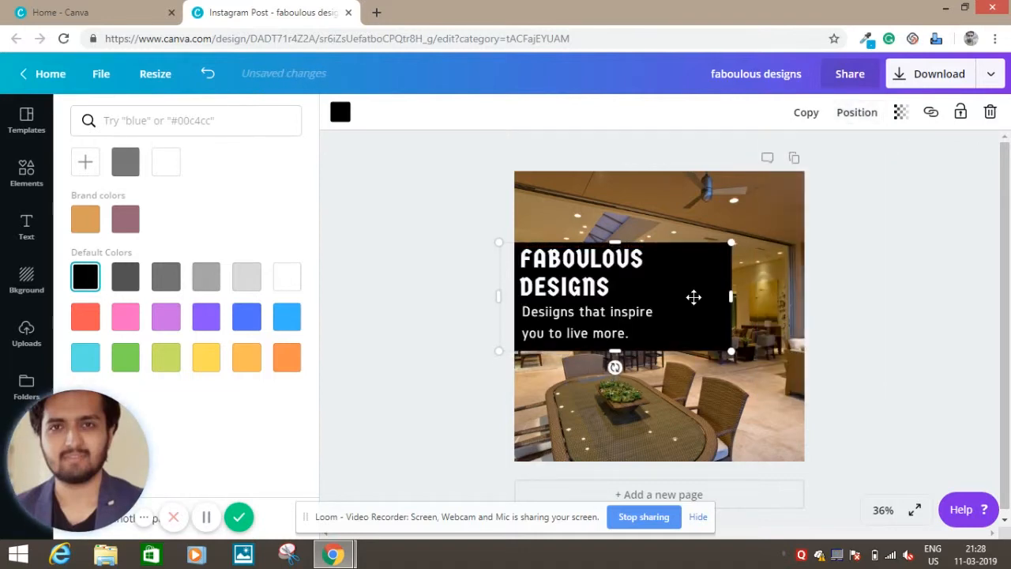
pyautogui.moveTo(611, 233); pyautogui.dragTo(612, 225)
# - Widen the heading's text box to about 730 and stretch the black band across the full page width
pyautogui.click(590, 310)
pyautogui.click(580, 268)
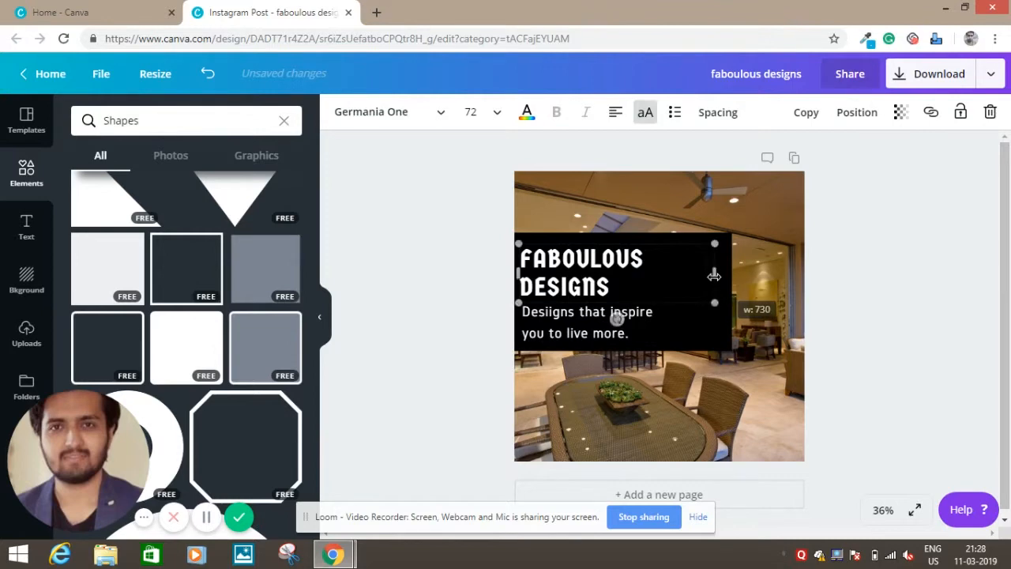
pyautogui.click(720, 337)
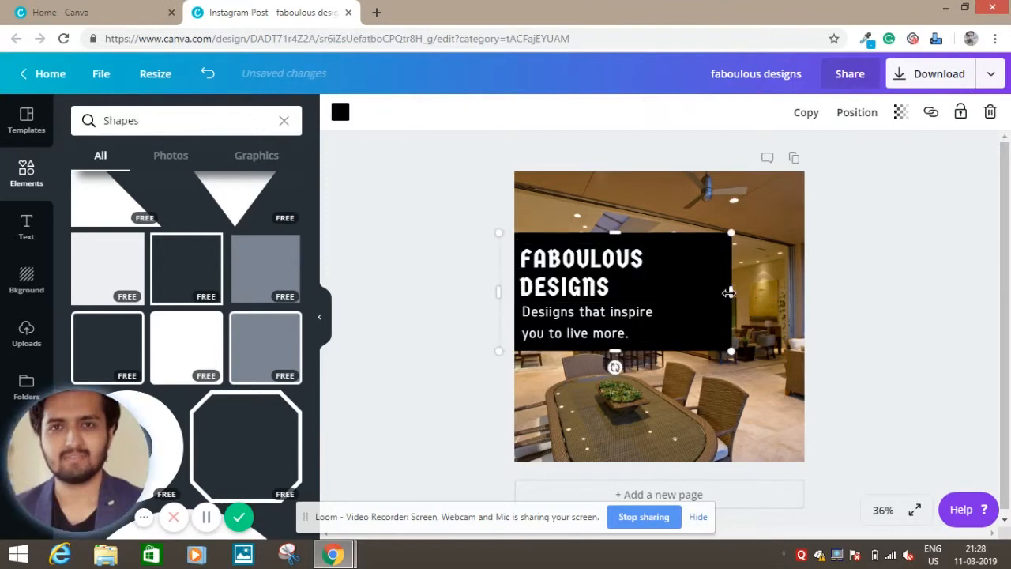
pyautogui.moveTo(729, 292); pyautogui.dragTo(866, 293)
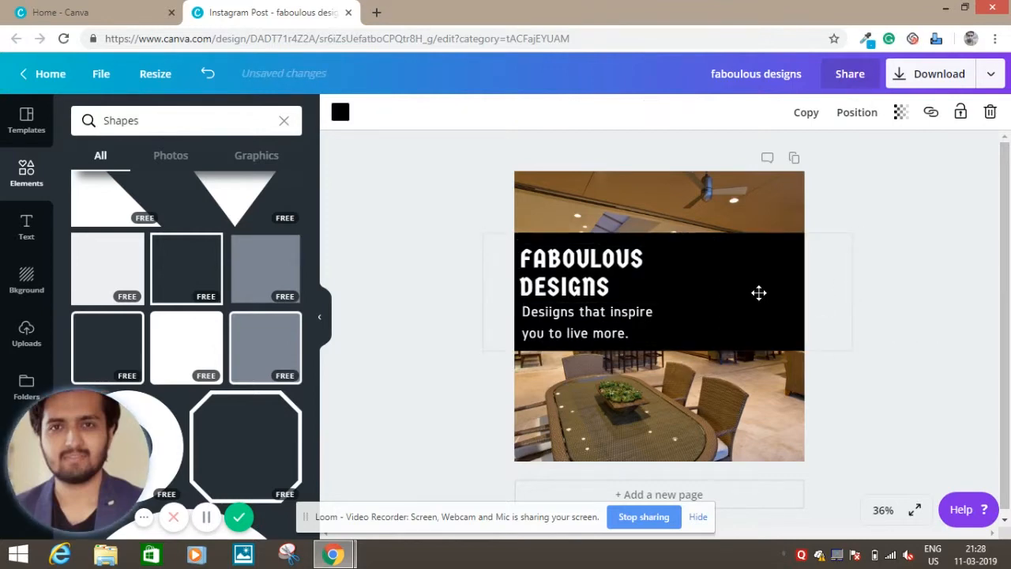
# - Widen the "FABOULOUS DESIGNS" heading to fit on one line, move it toward the band's middle and center-align its text
pyautogui.click(699, 273)
pyautogui.moveTo(715, 273); pyautogui.dragTo(766, 273)
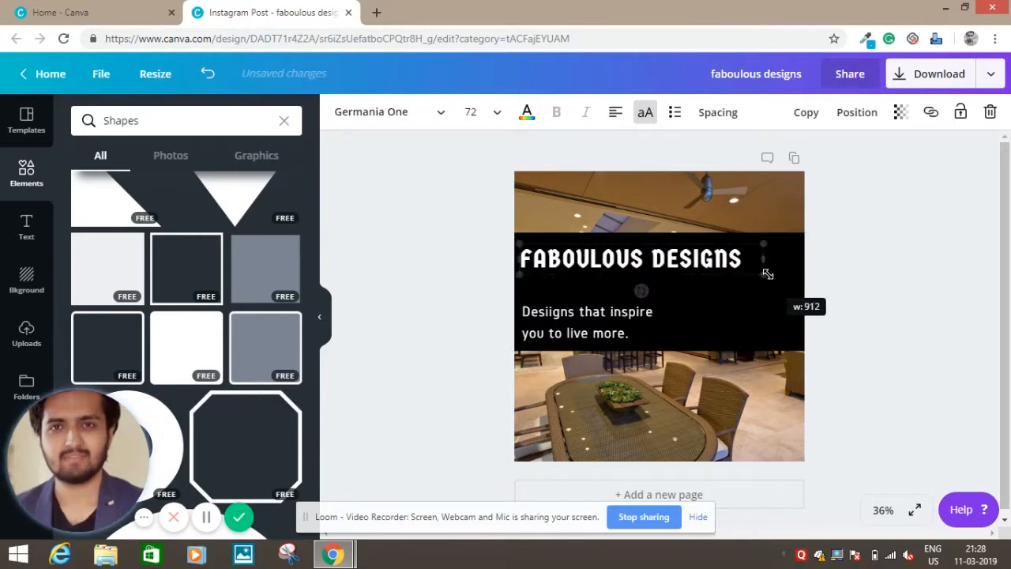
pyautogui.moveTo(703, 244); pyautogui.dragTo(706, 243)
pyautogui.doubleClick(702, 260)
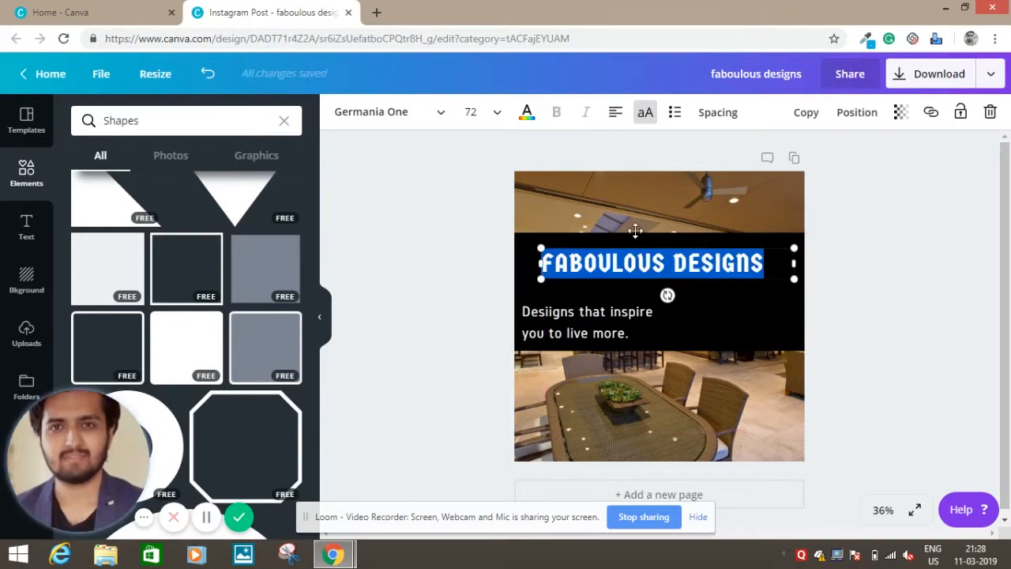
pyautogui.click(613, 115)
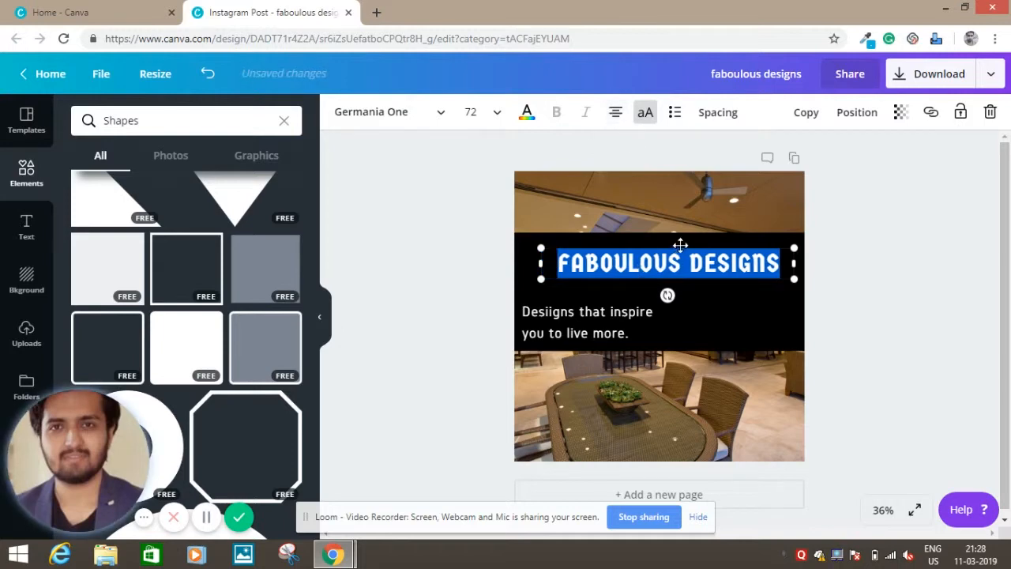
# - Widen the tagline's text box so the tagline fits on one line, and center-align its text
pyautogui.click(617, 316)
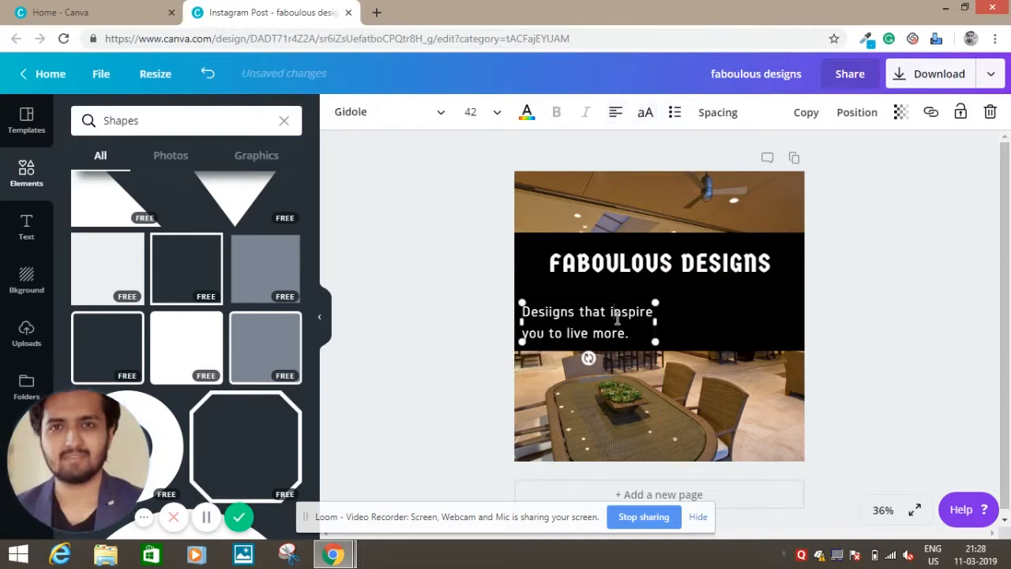
pyautogui.moveTo(654, 326); pyautogui.dragTo(784, 328)
pyautogui.click(679, 312)
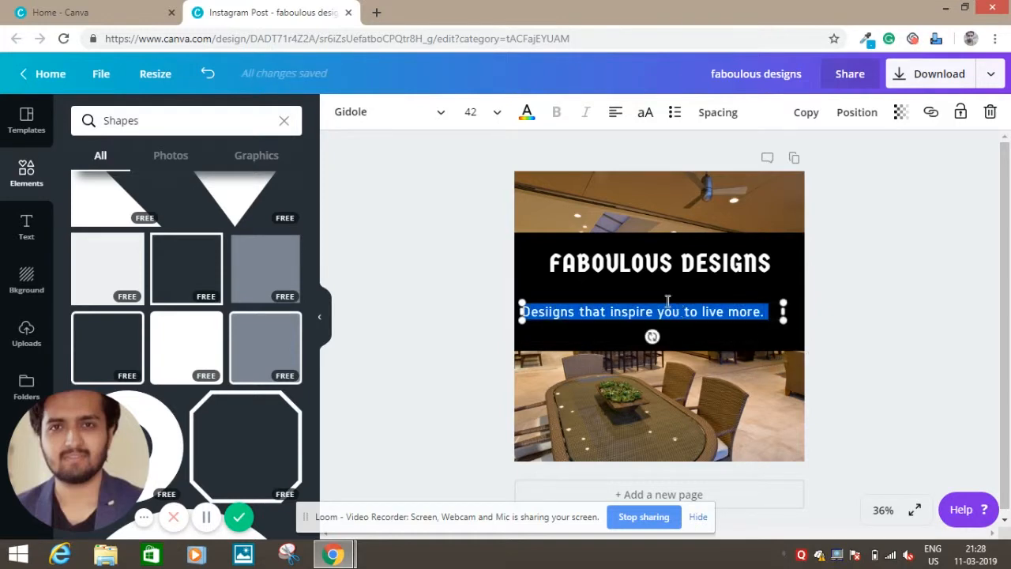
pyautogui.click(618, 115)
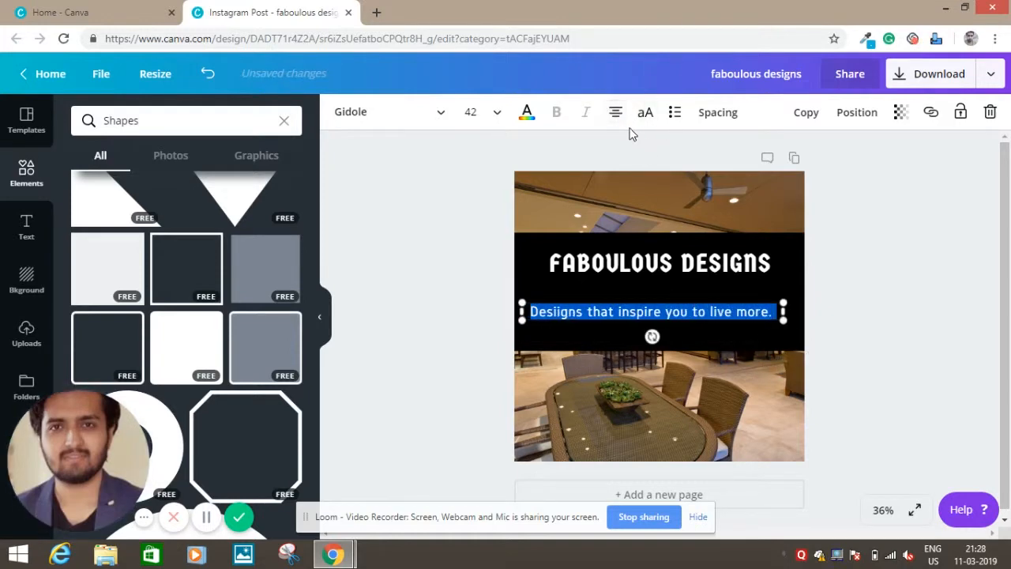
# - Move the tagline up and the heading down so they sit close together in the middle of the black band
pyautogui.moveTo(654, 299)
pyautogui.mouseDown()
pyautogui.moveTo(650, 289)
pyautogui.moveTo(658, 292)
pyautogui.mouseUp()
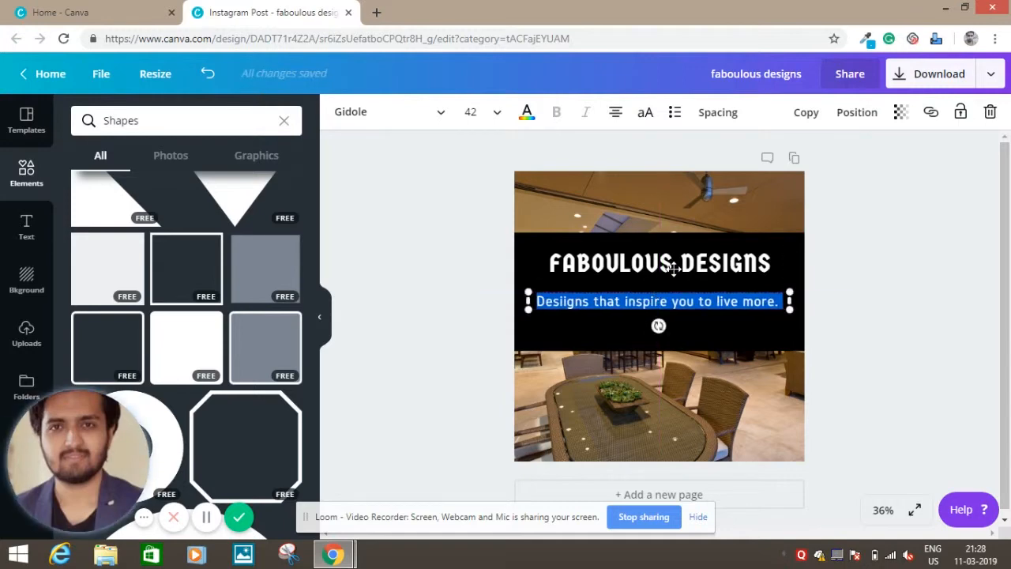
pyautogui.click(665, 262)
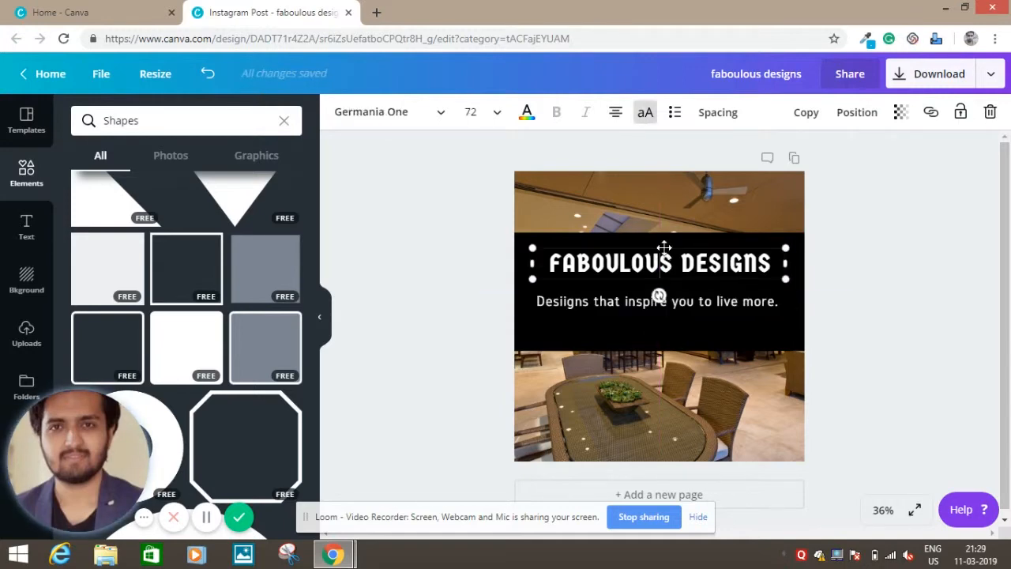
pyautogui.moveTo(665, 255); pyautogui.dragTo(662, 268)
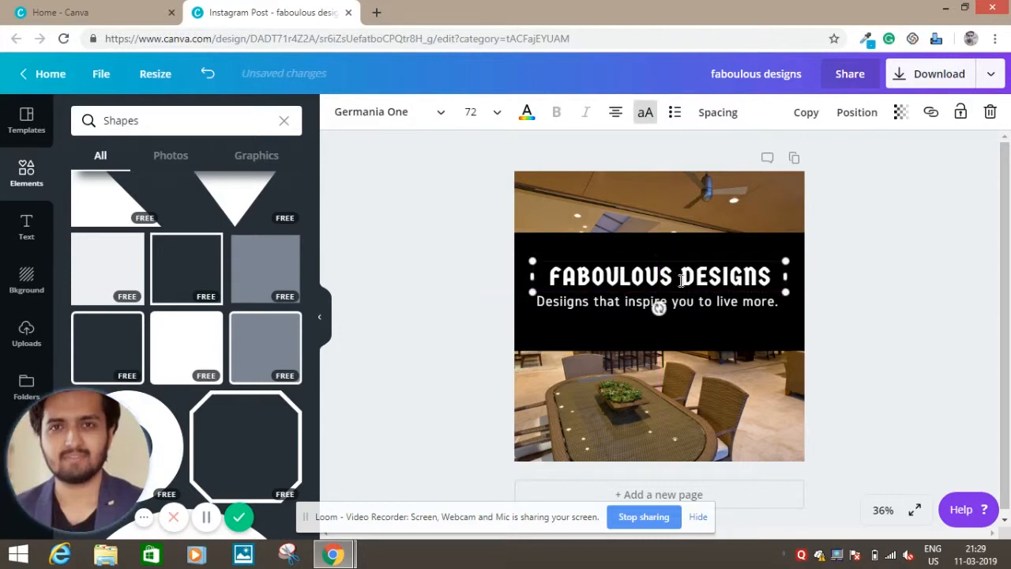
# - Move the tagline lower in the black band and shift the heading slightly down, leaving a clear gap between them
pyautogui.click(857, 316)
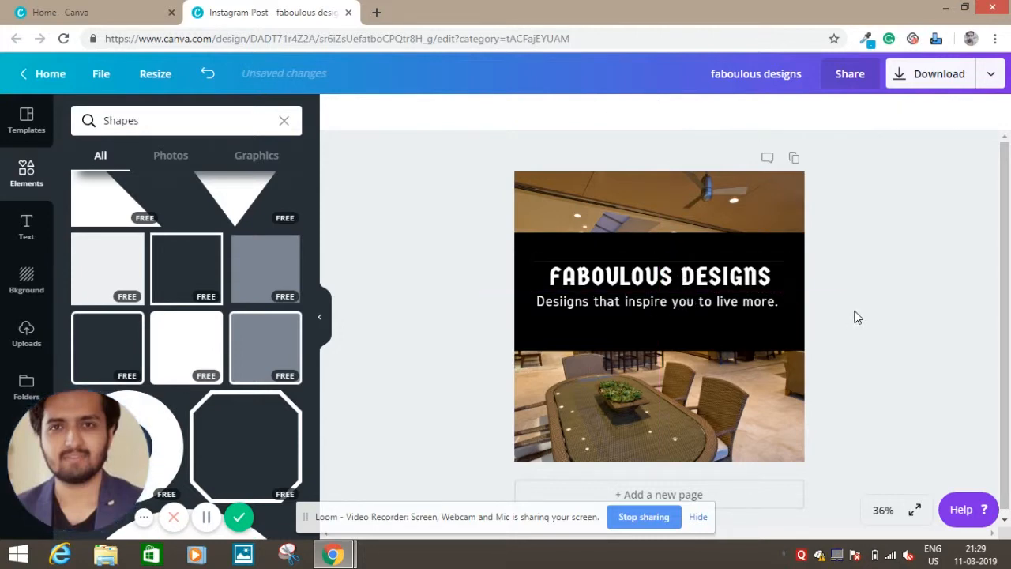
pyautogui.click(692, 295)
pyautogui.moveTo(688, 291); pyautogui.dragTo(688, 304)
pyautogui.click(661, 275)
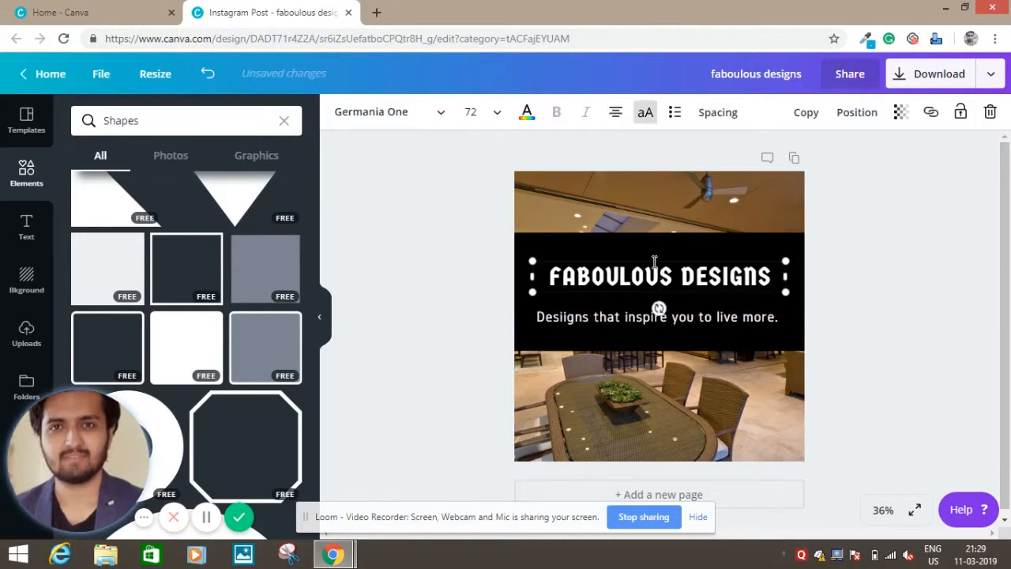
pyautogui.moveTo(653, 262); pyautogui.dragTo(654, 267)
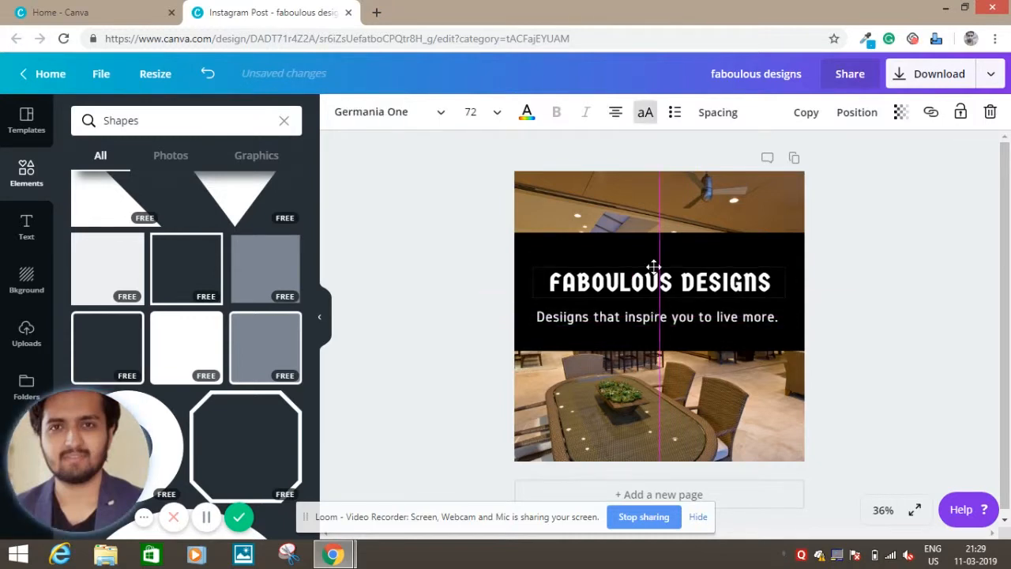
# - Reduce the black band's height to fit closely around the two text lines and set its transparency to 68
pyautogui.click(747, 242)
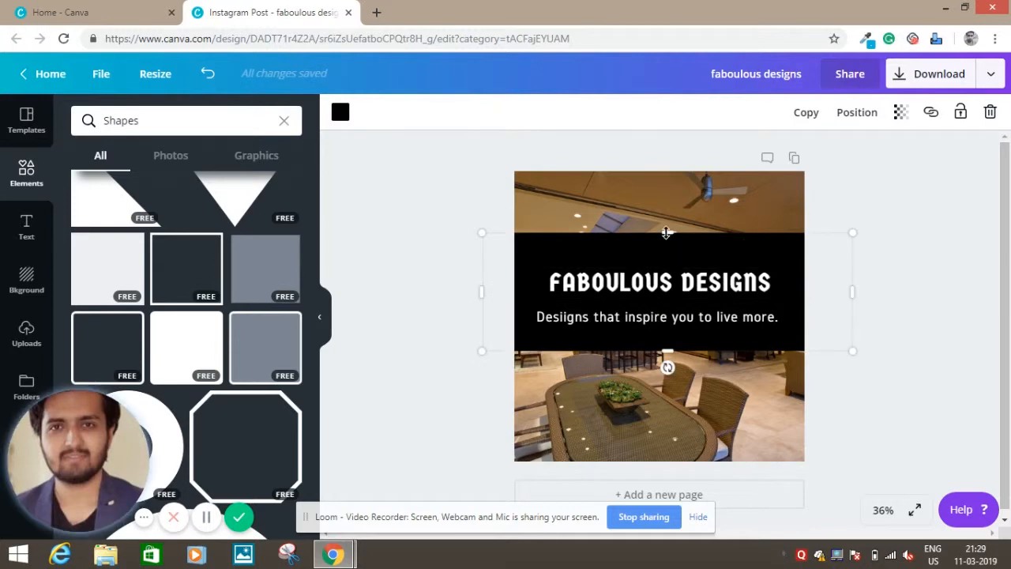
pyautogui.moveTo(665, 233); pyautogui.dragTo(664, 252)
pyautogui.moveTo(671, 348); pyautogui.dragTo(671, 346)
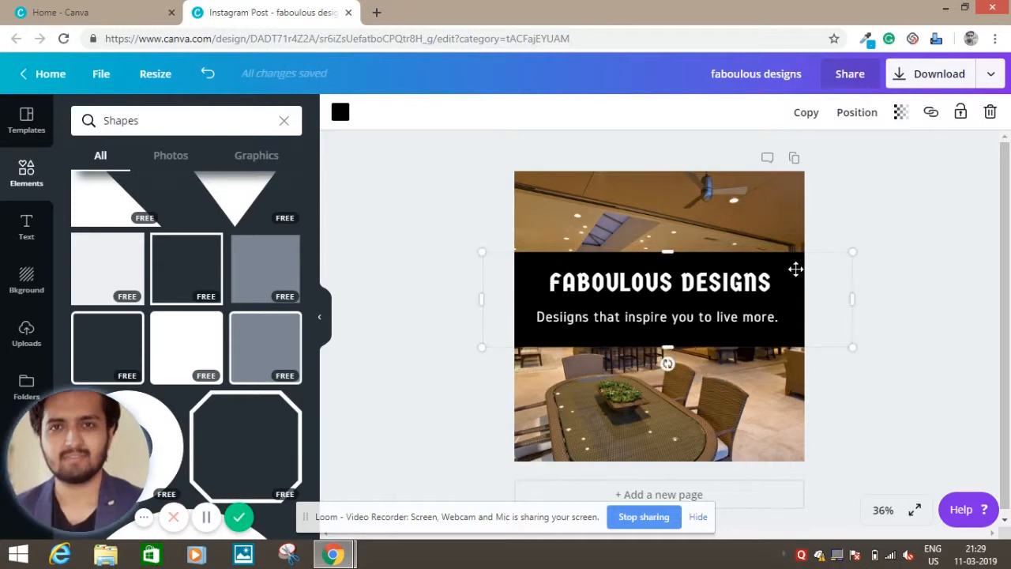
pyautogui.click(901, 113)
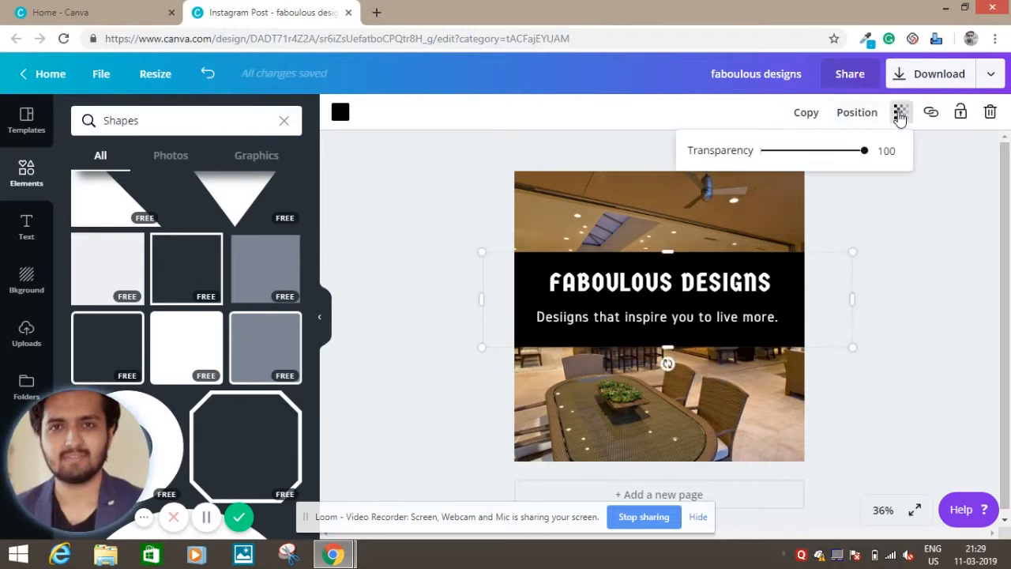
pyautogui.moveTo(864, 161); pyautogui.dragTo(833, 158)
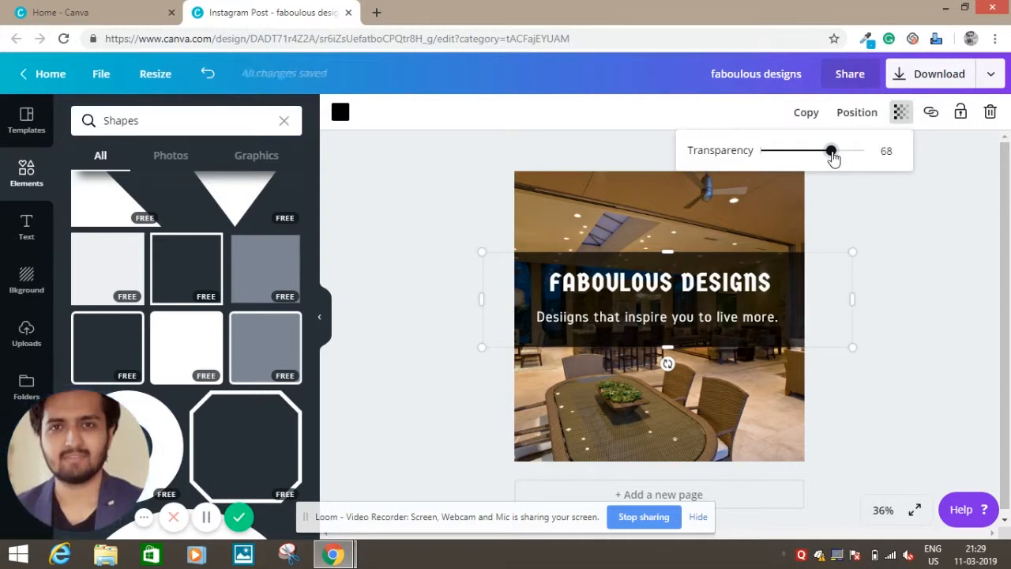
# - Shorten the tagline to "that inspire you to live more." by removing its first word
pyautogui.doubleClick(600, 318)
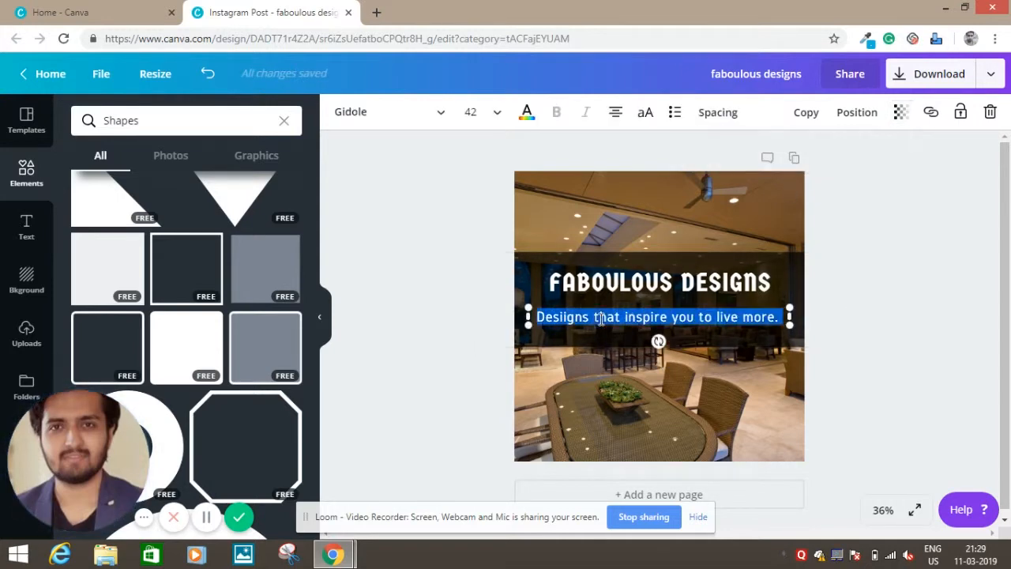
pyautogui.click(601, 318)
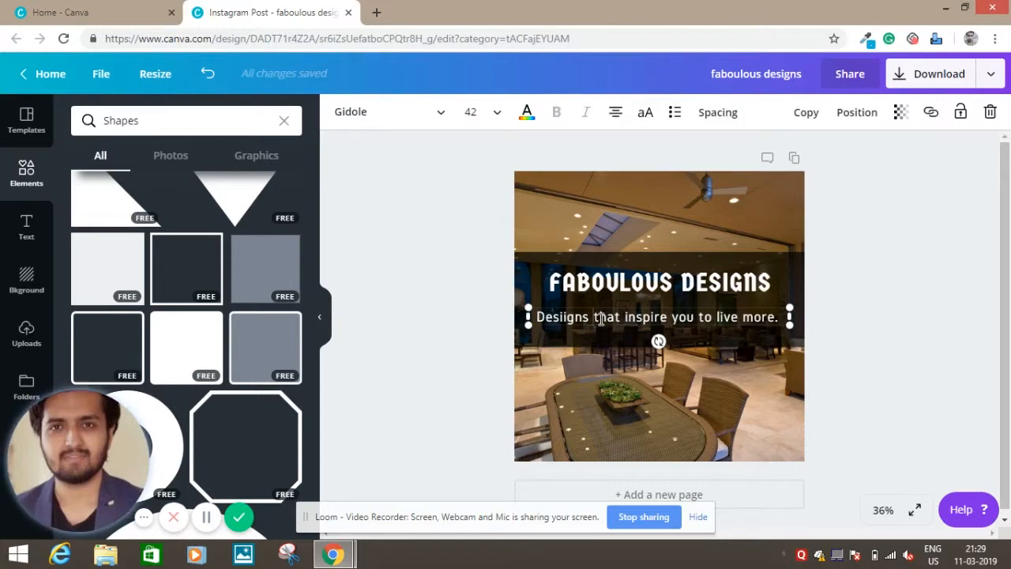
pyautogui.hotkey('shift', 'Home')
pyautogui.write('T')
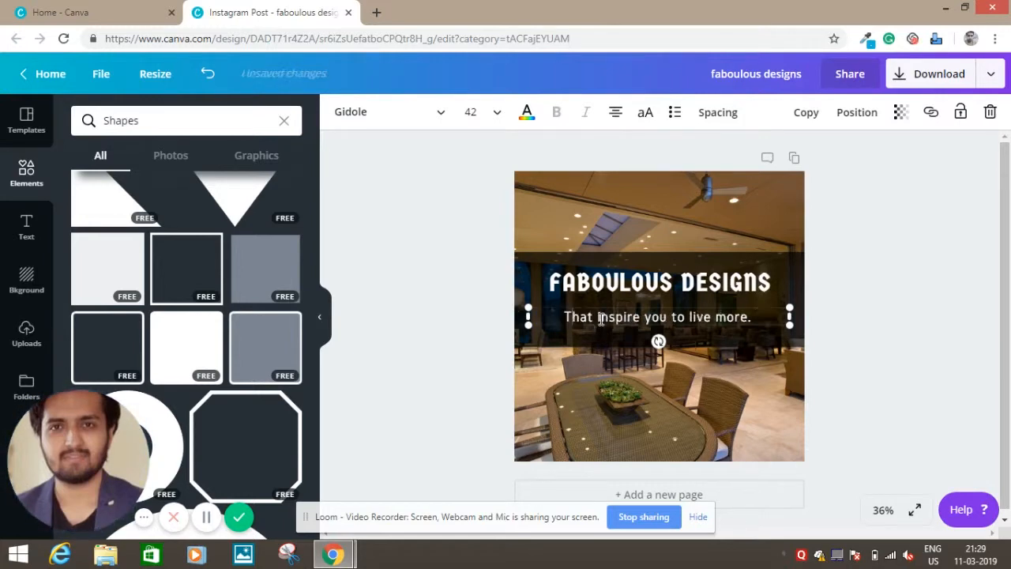
pyautogui.press('BackSpace')
pyautogui.write('t')
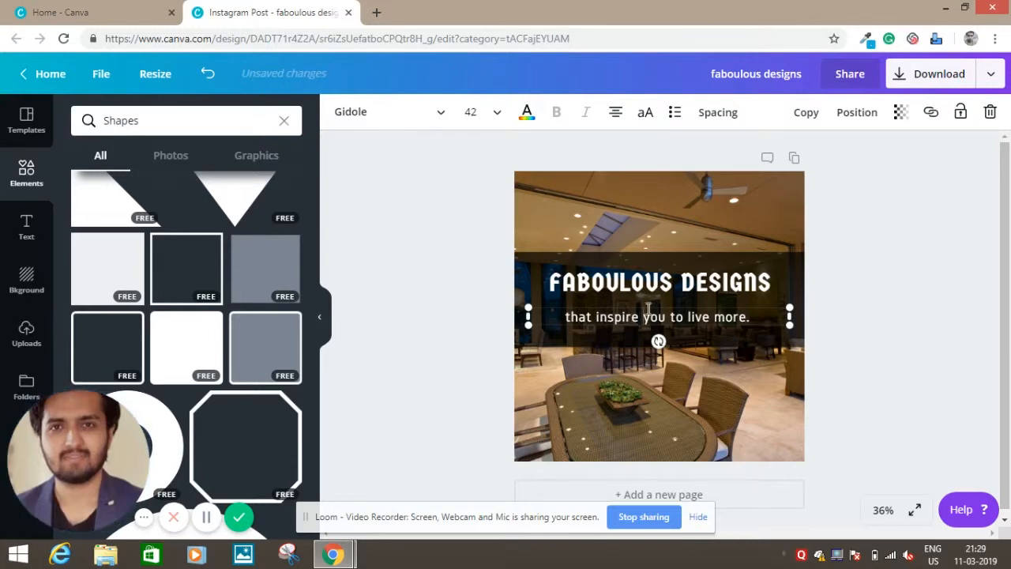
pyautogui.click(928, 350)
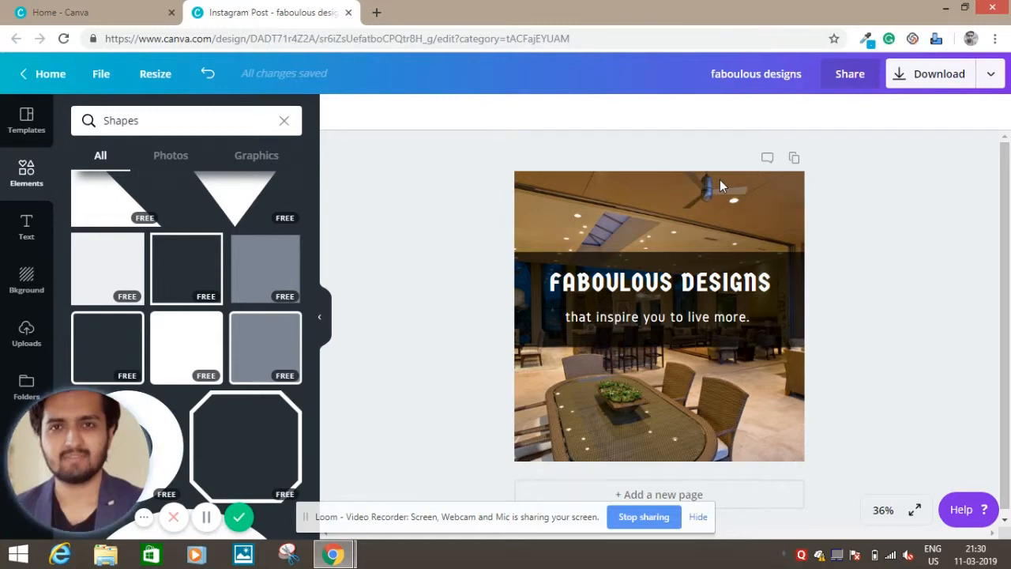
# - Try the black Beyond Billboards logo from the Logos folder on the design and delete it
pyautogui.click(33, 341)
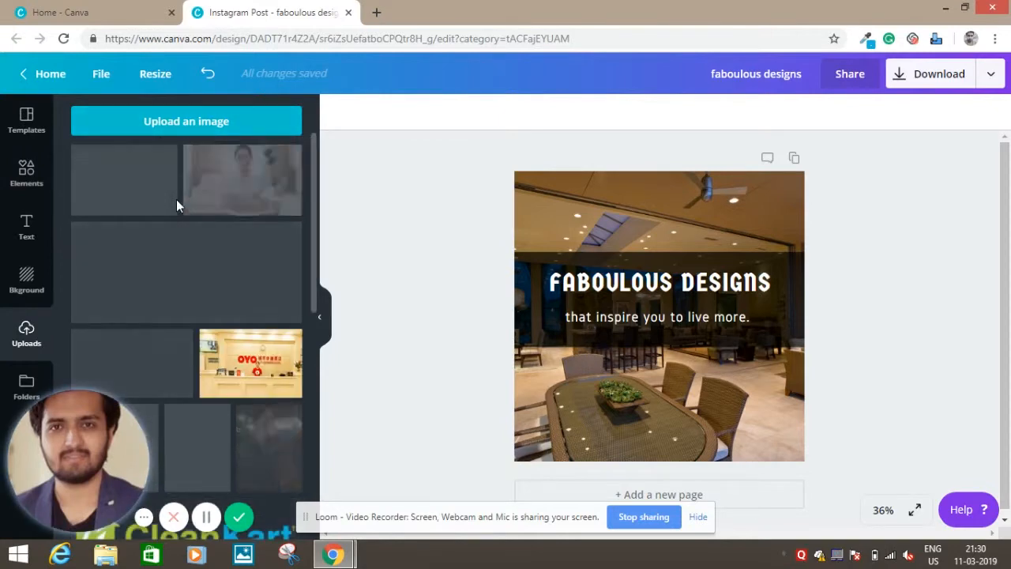
pyautogui.click(26, 386)
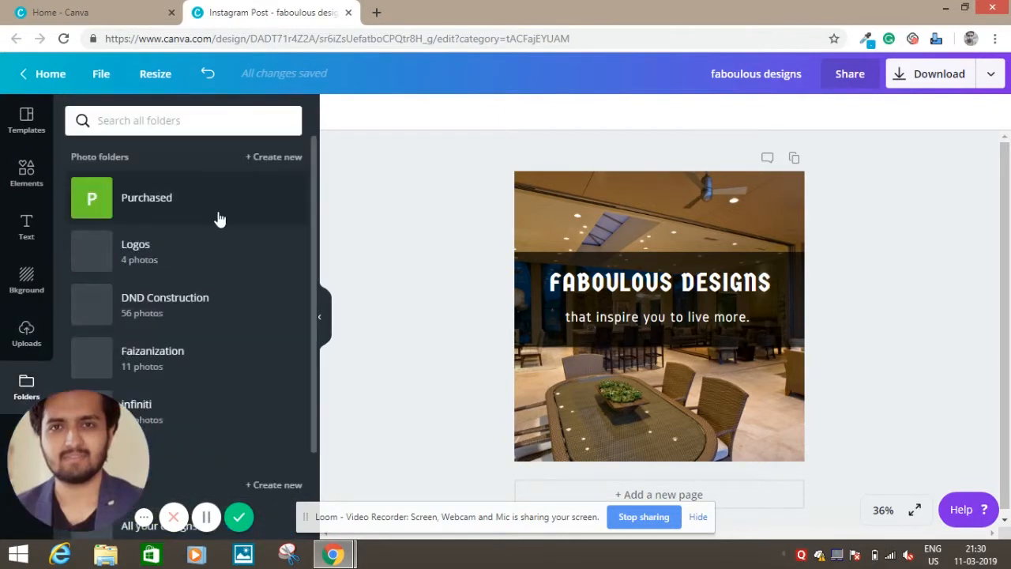
pyautogui.click(198, 269)
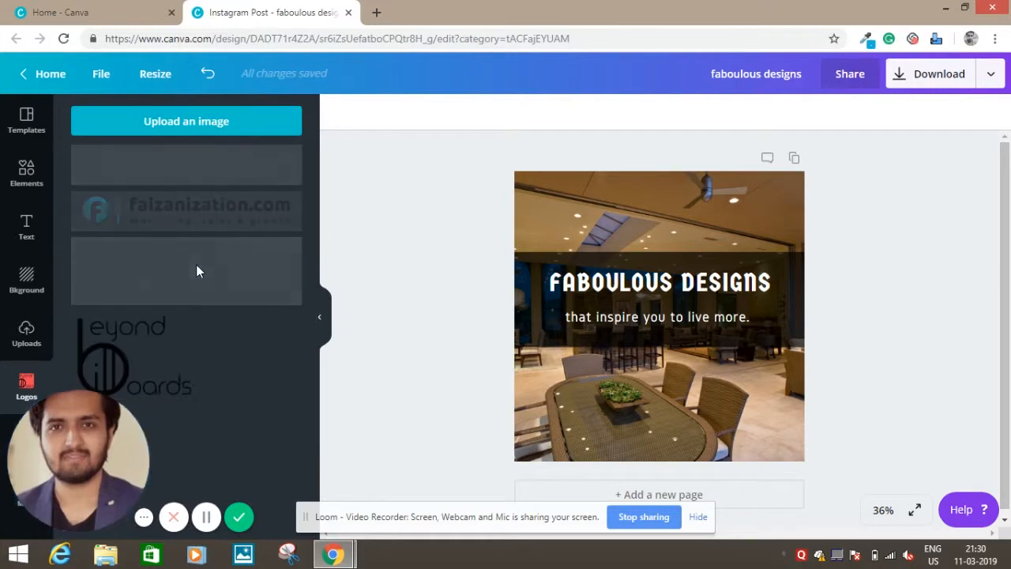
pyautogui.click(158, 365)
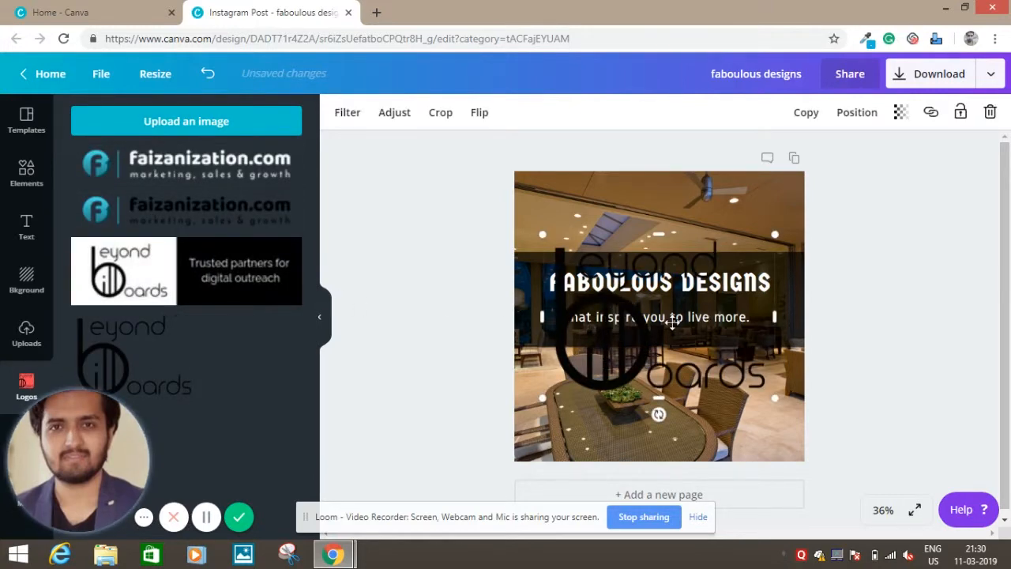
pyautogui.press('Delete')
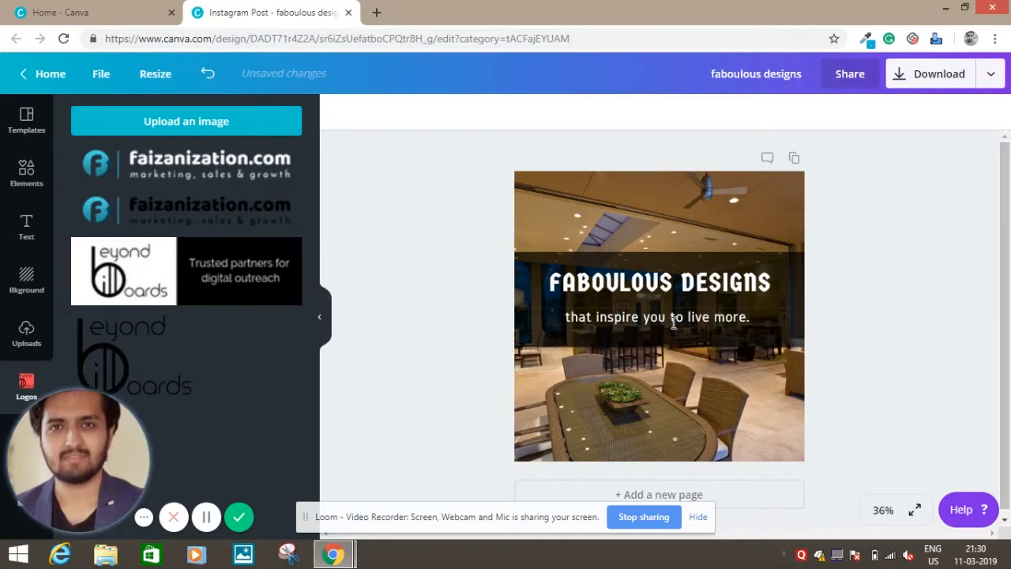
# - Try the uploaded CleanKart logo in the lower part of the photo, below the black band, and delete it
pyautogui.click(30, 340)
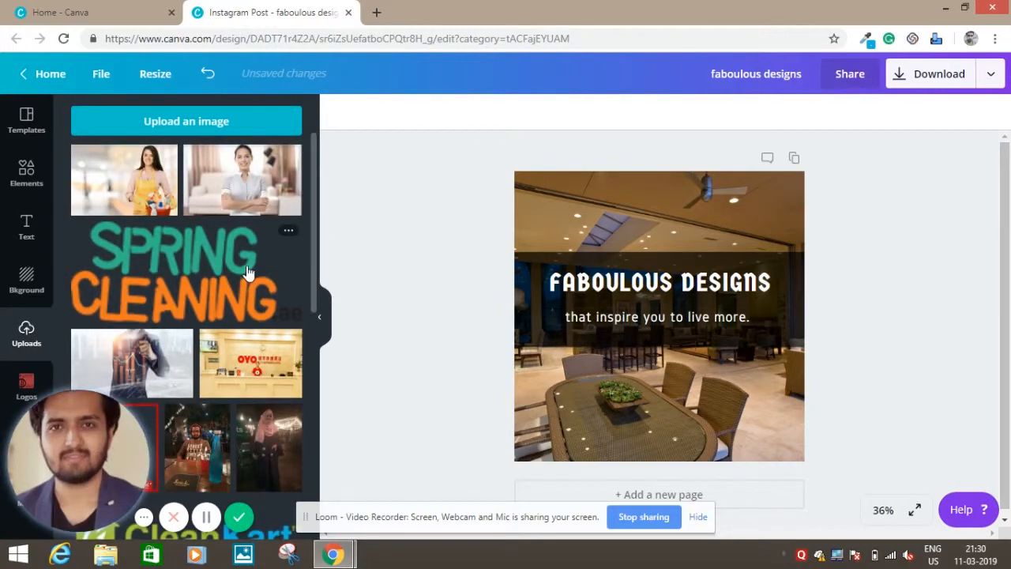
pyautogui.scroll(-15, 247, 271)
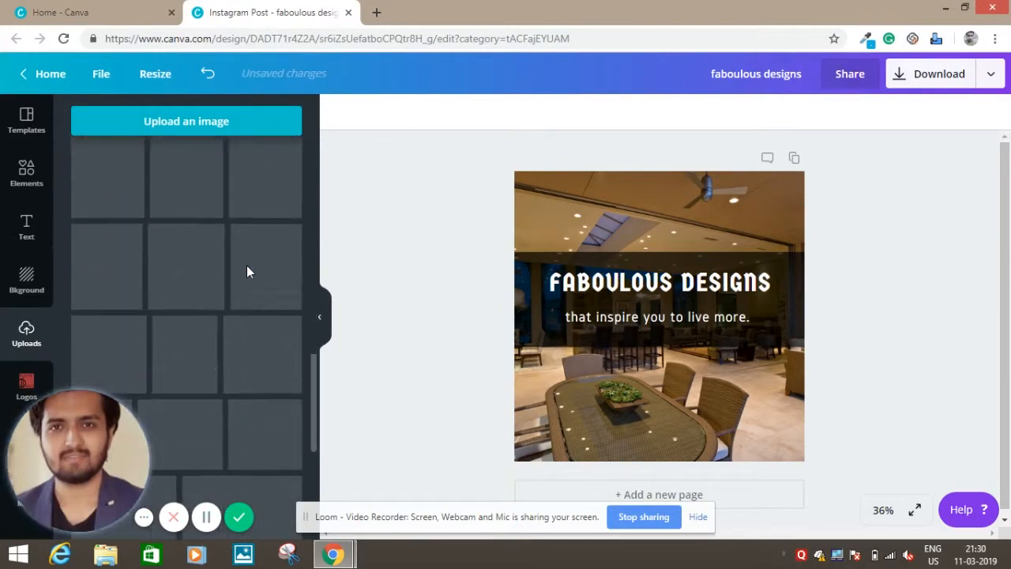
pyautogui.scroll(11, 246, 271)
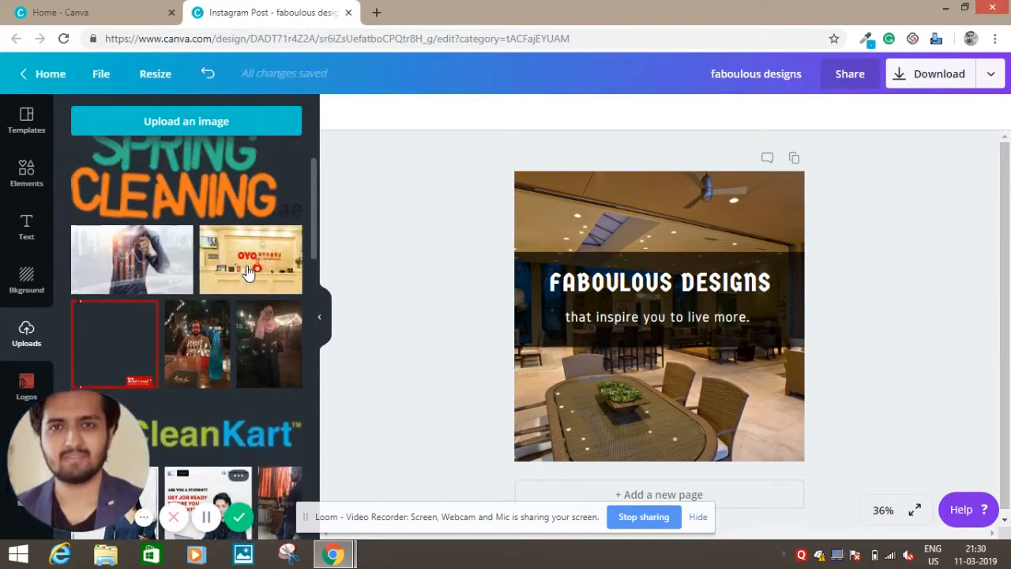
pyautogui.scroll(-2, 240, 276)
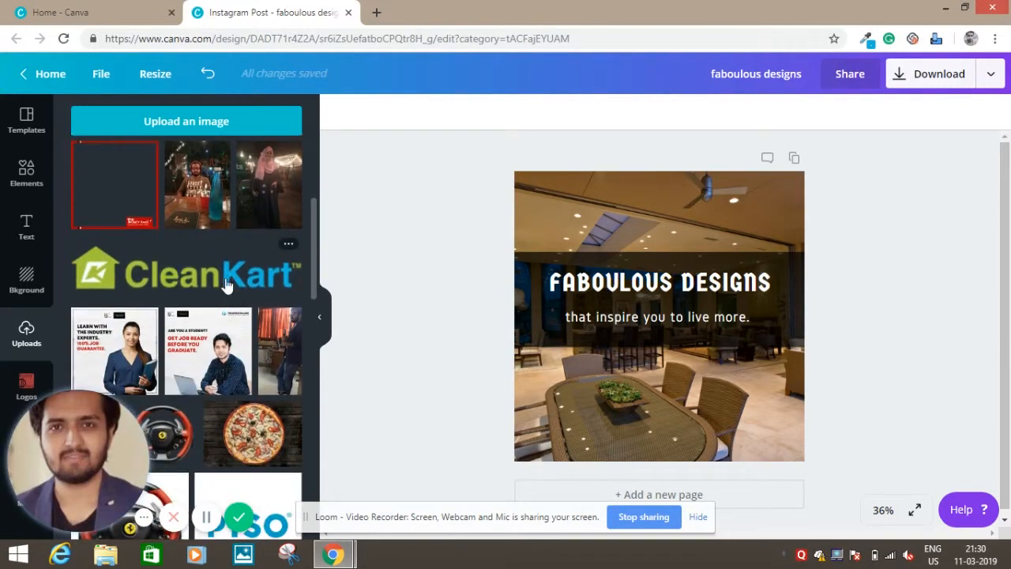
pyautogui.click(202, 276)
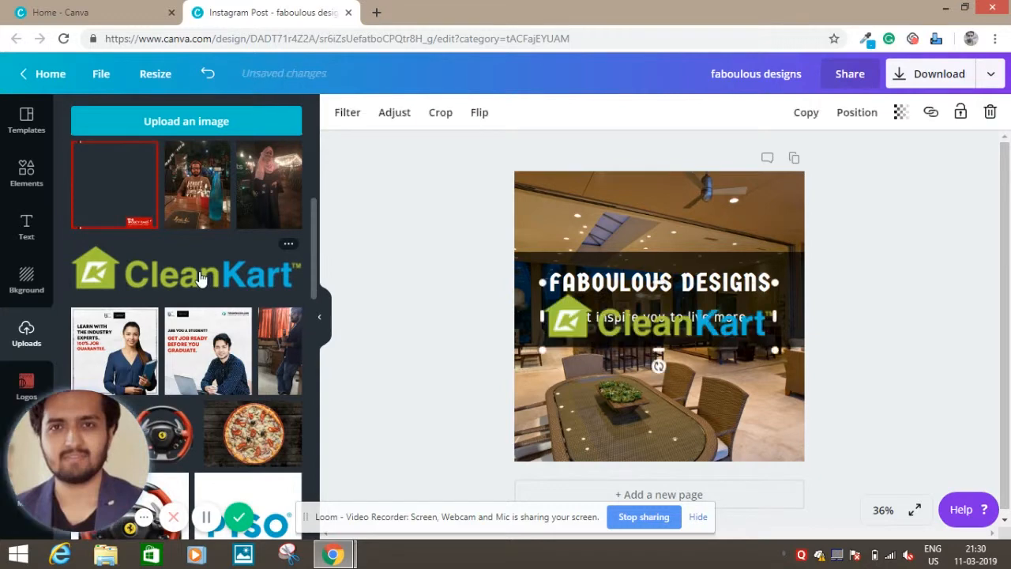
pyautogui.moveTo(657, 315); pyautogui.dragTo(655, 410)
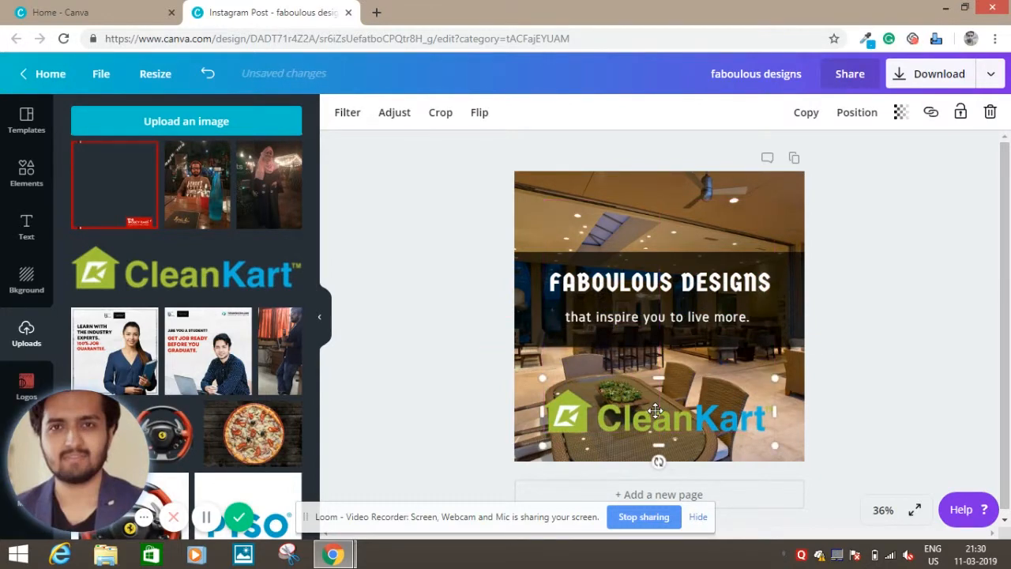
pyautogui.press('Delete')
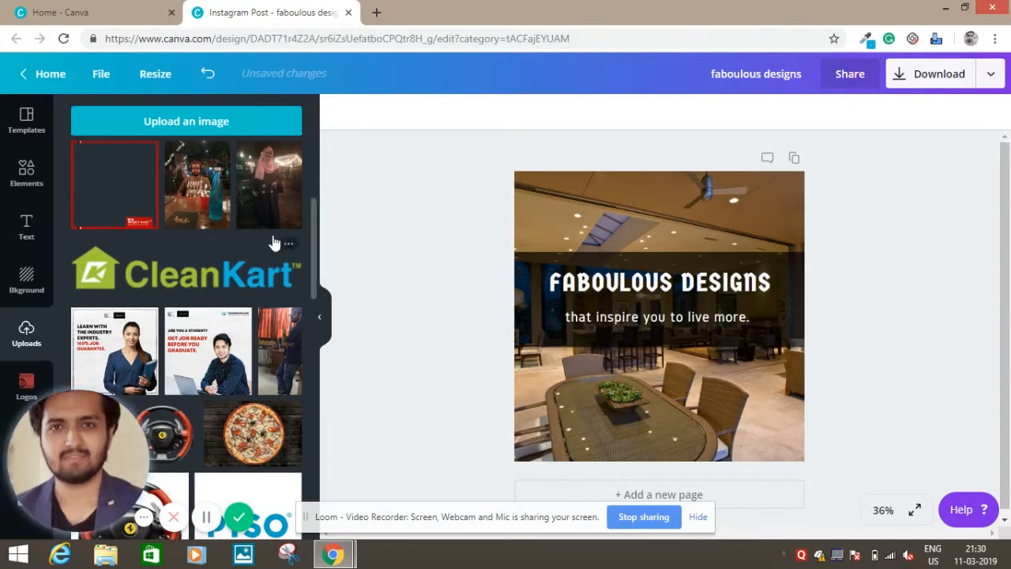
# - Bring up the download settings for the design and choose JPG as the file type
pyautogui.click(959, 79)
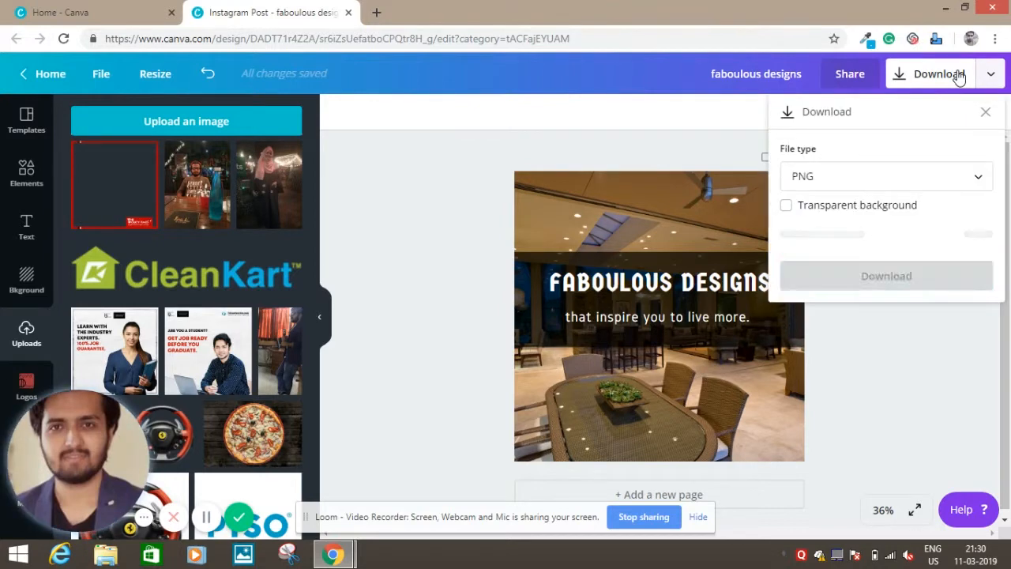
pyautogui.click(924, 180)
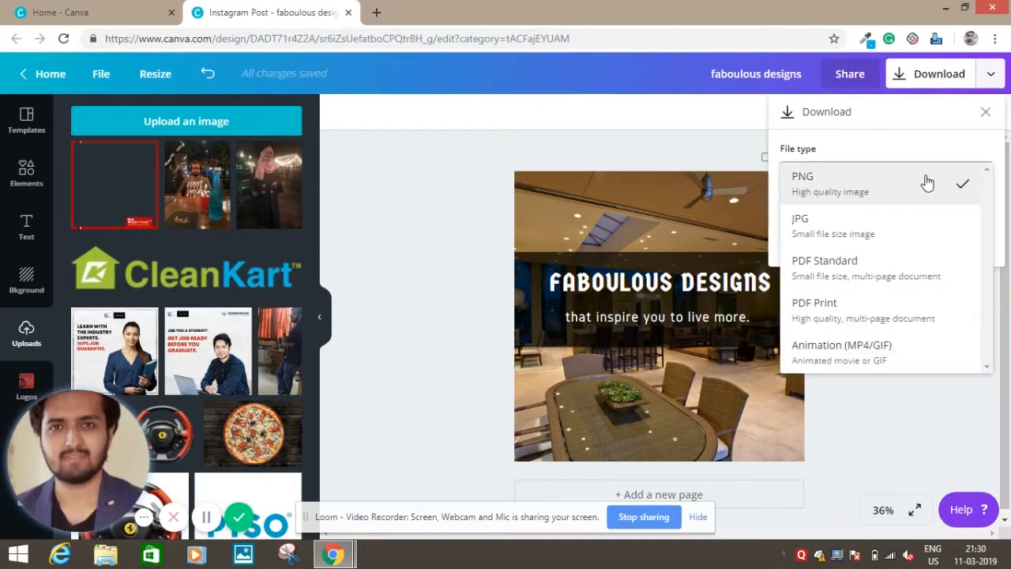
pyautogui.click(883, 231)
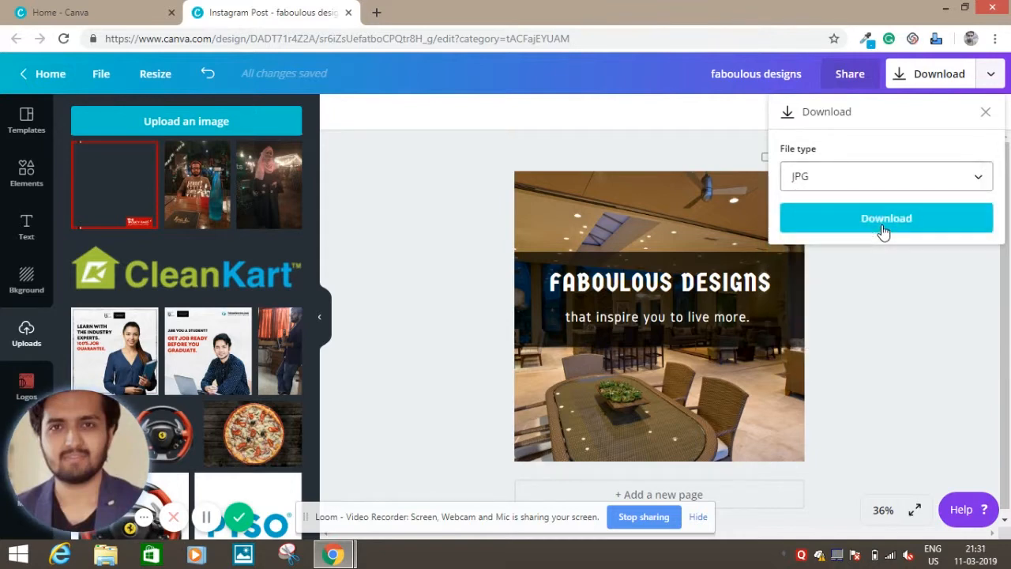
pyautogui.click(922, 188)
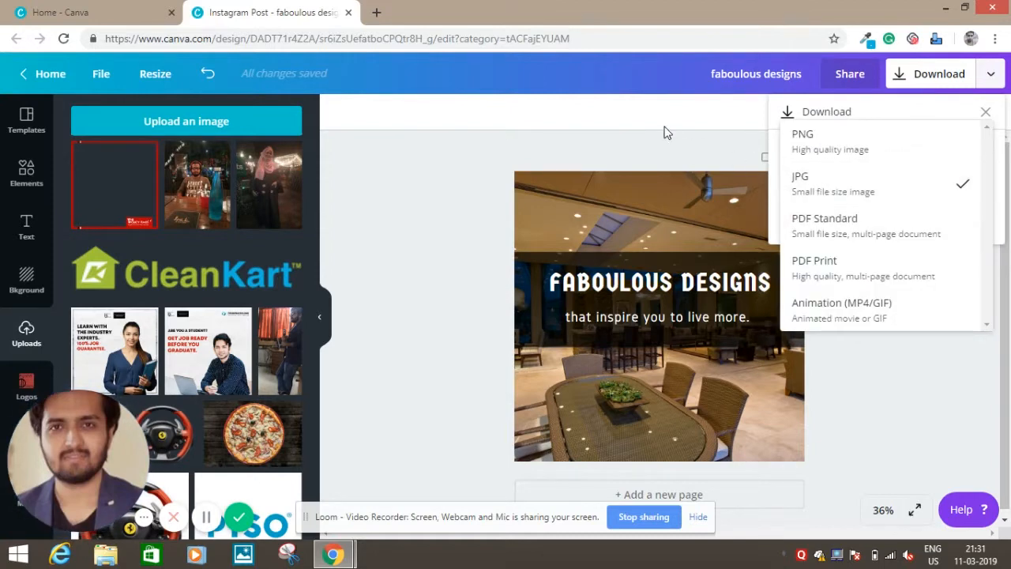
pyautogui.click(872, 108)
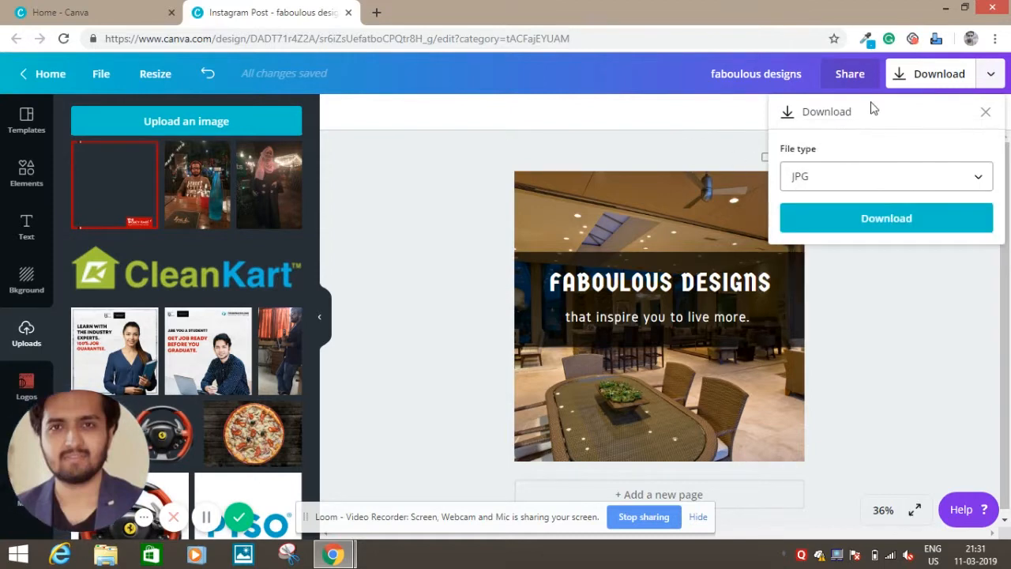
# - Look through the publishing options for the design and open the Animation (MP4/GIF) settings
pyautogui.click(989, 74)
pyautogui.scroll(-5, 900, 316)
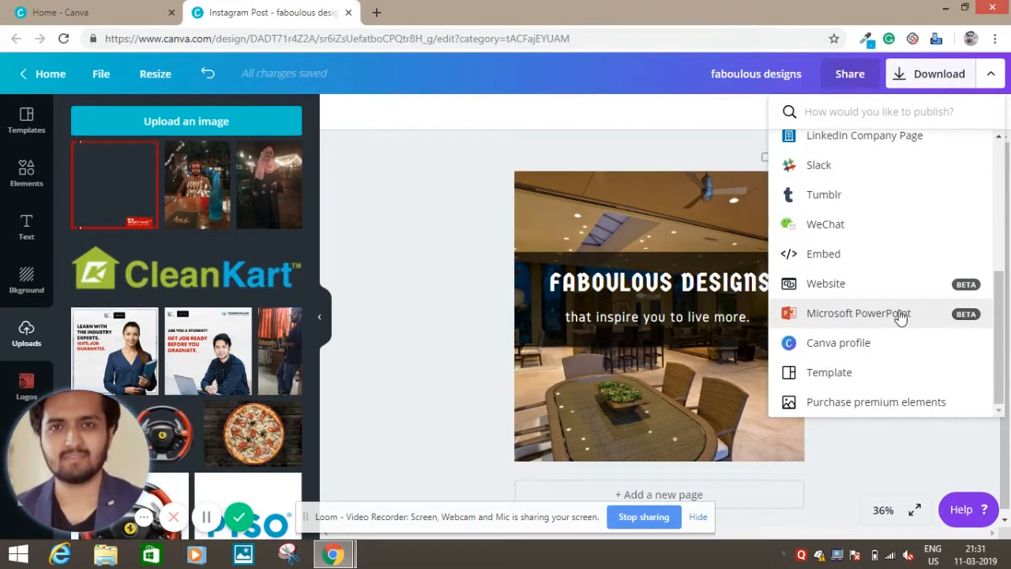
pyautogui.scroll(3, 877, 295)
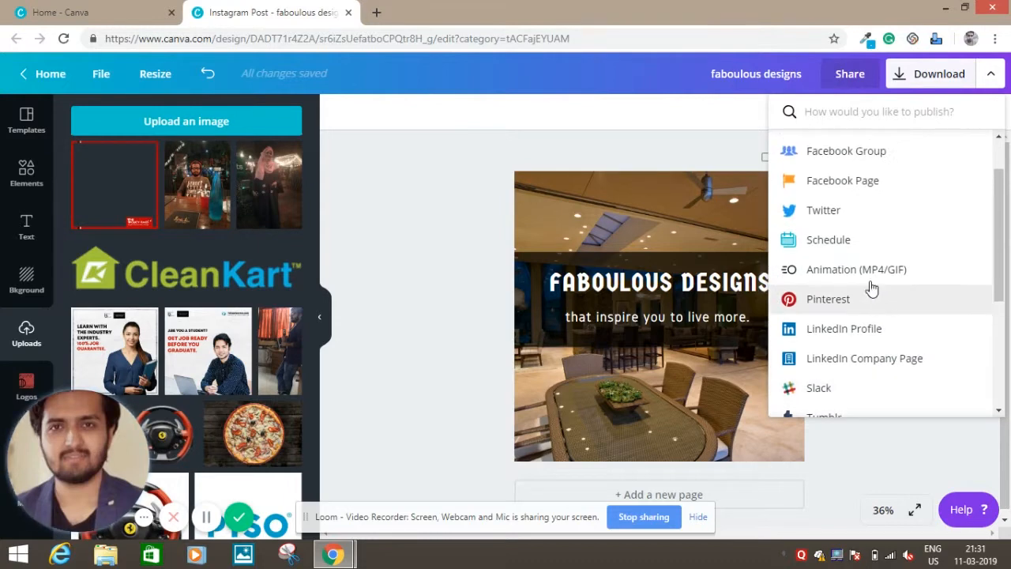
pyautogui.click(853, 268)
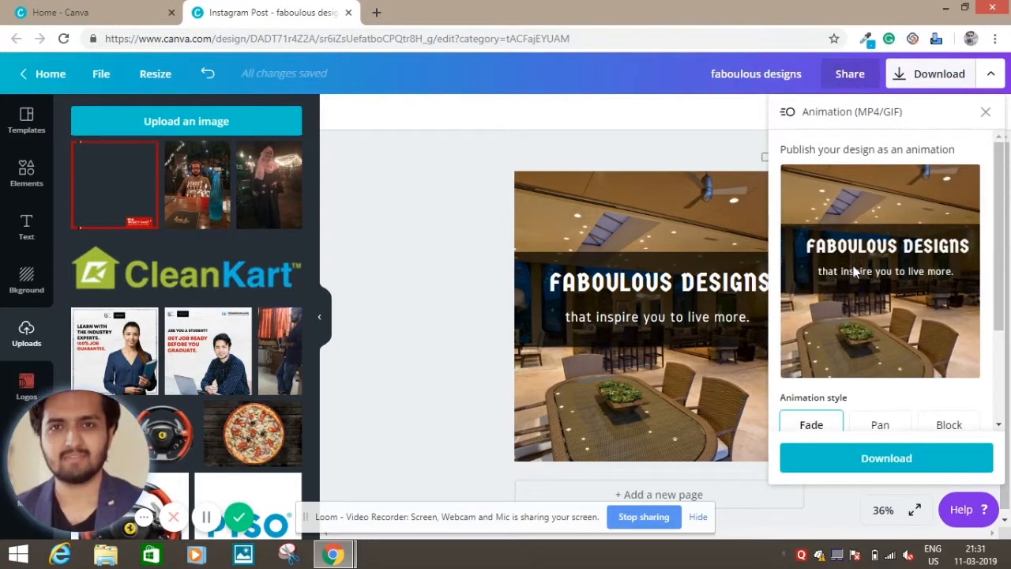
# - Preview the Pan, Block, Slide, Breathe and Rise animation styles, return to Pan, and close the publishing options without downloading
pyautogui.scroll(-1, 854, 277)
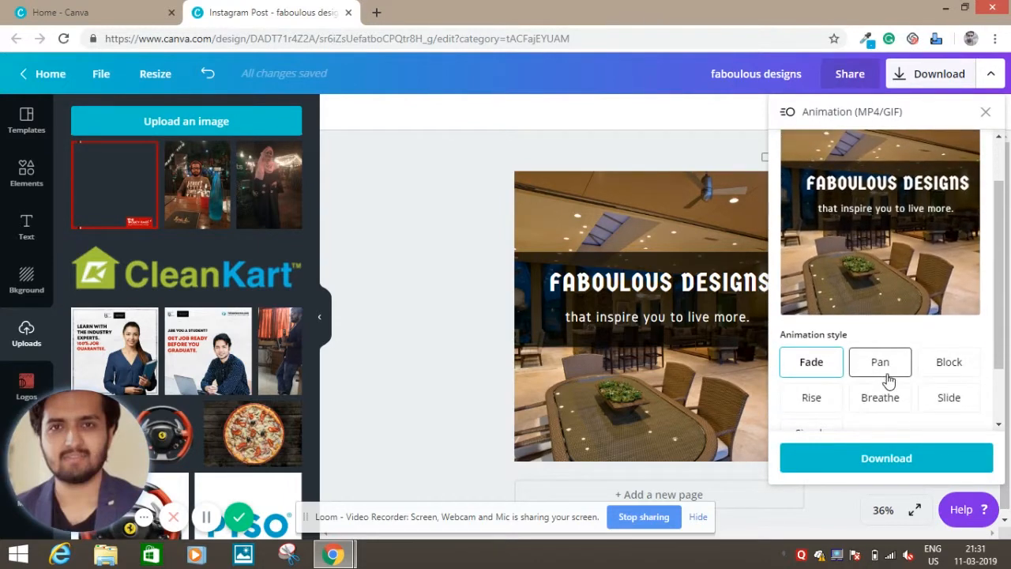
pyautogui.click(888, 374)
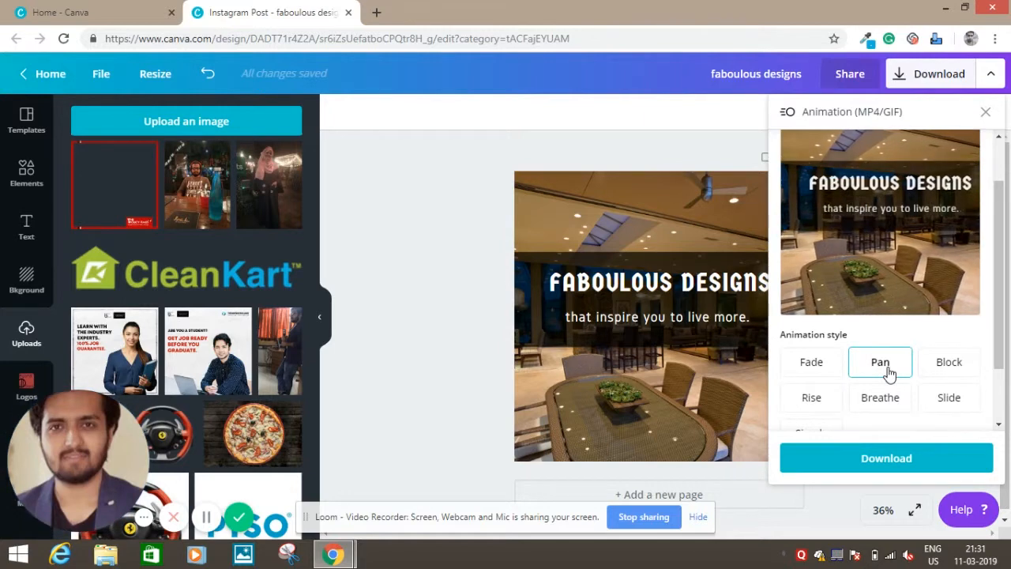
pyautogui.click(949, 370)
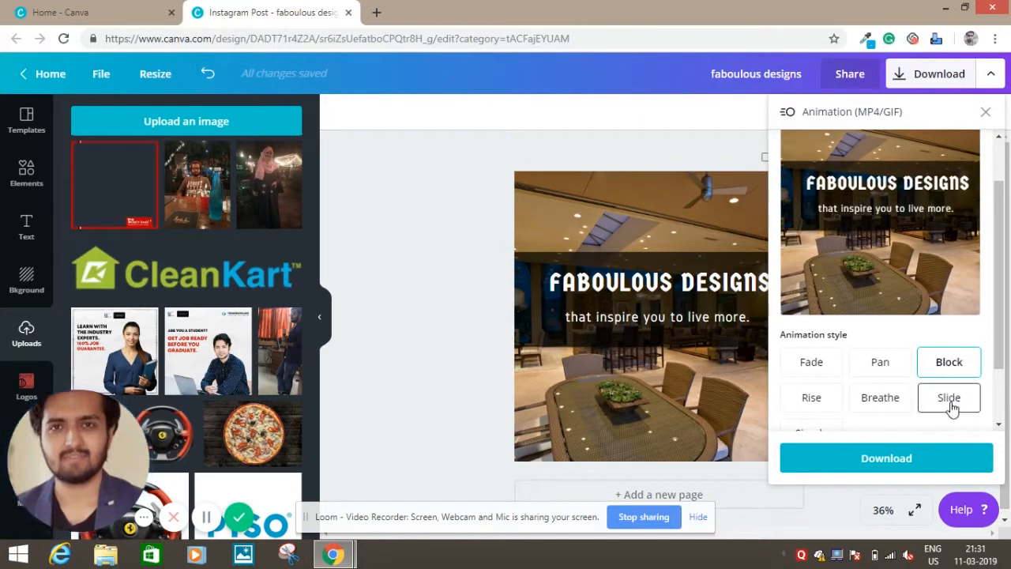
pyautogui.click(950, 407)
pyautogui.click(889, 412)
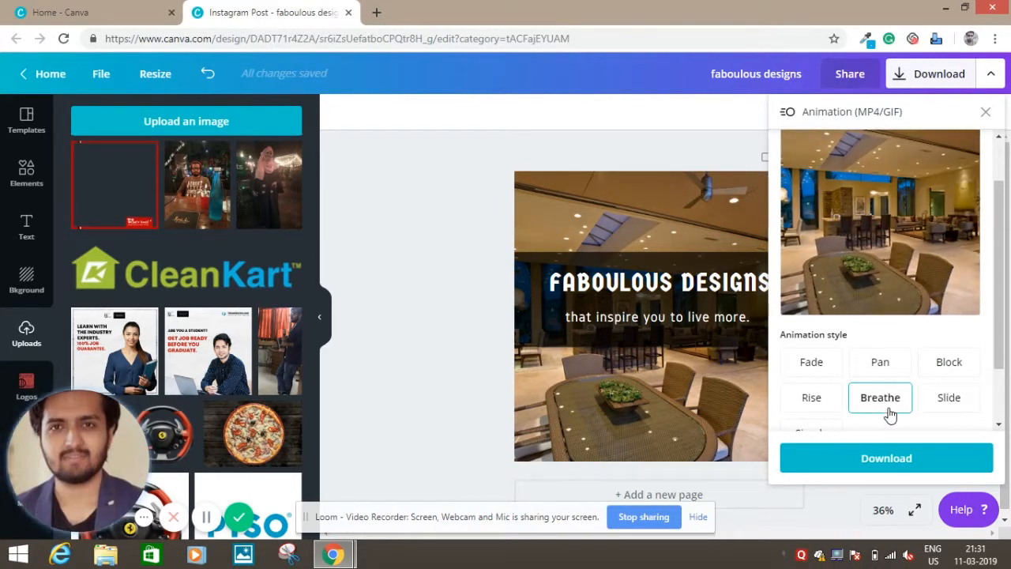
pyautogui.click(821, 404)
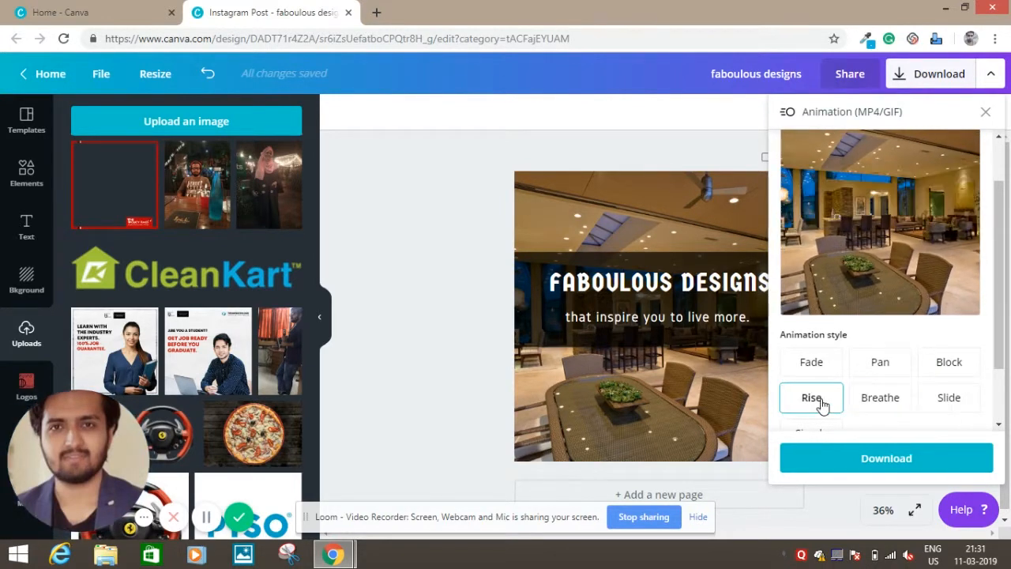
pyautogui.click(889, 361)
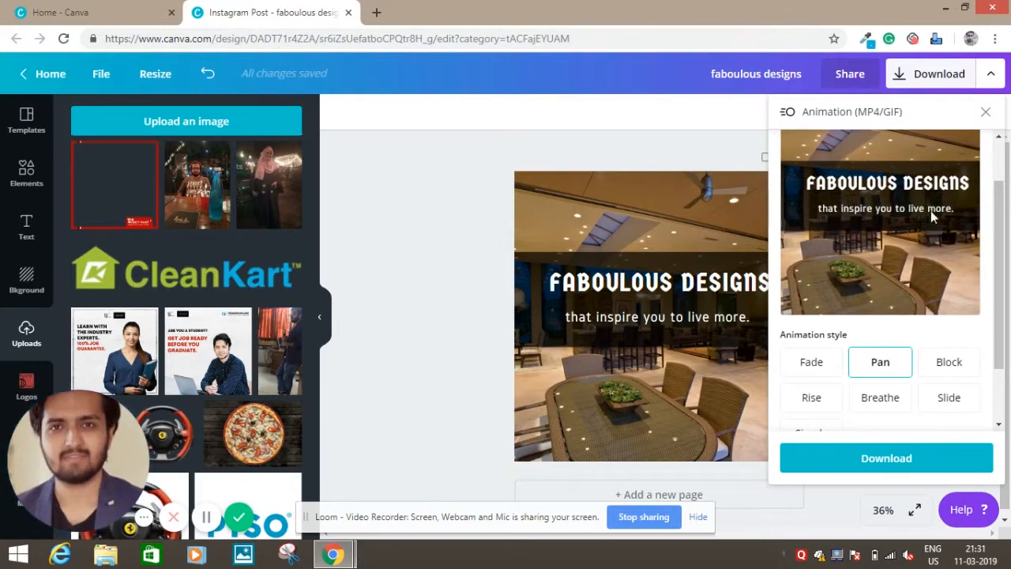
pyautogui.click(985, 113)
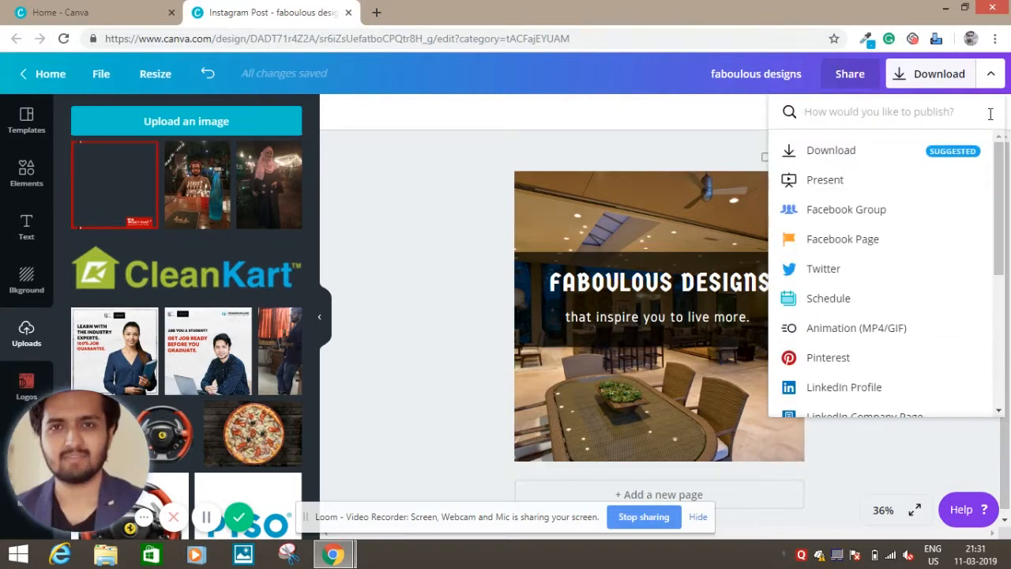
pyautogui.click(629, 141)
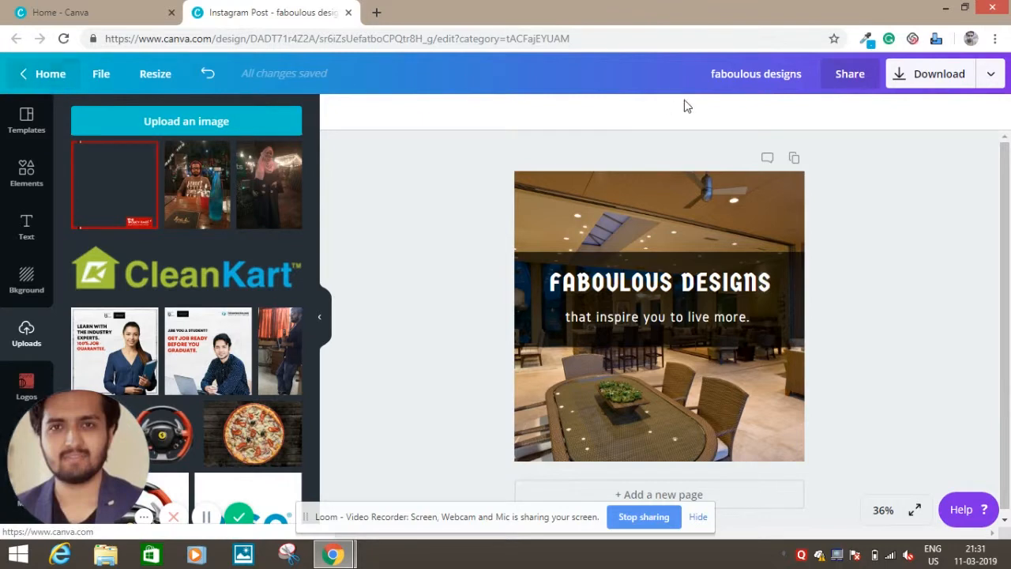
# - Download the design as a JPG and dismiss the publishing confirmation
pyautogui.click(939, 79)
pyautogui.click(920, 180)
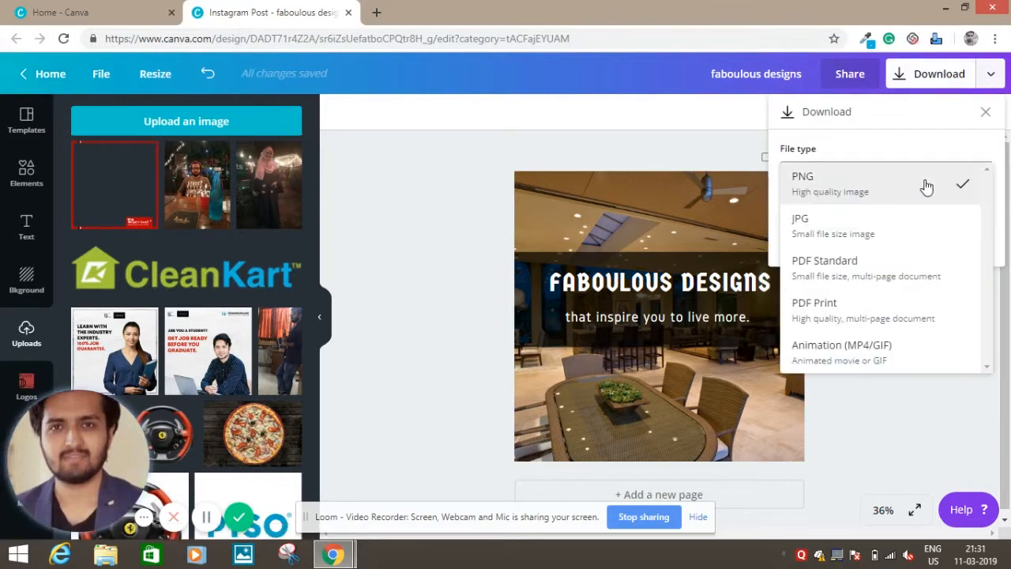
pyautogui.click(895, 229)
pyautogui.click(893, 227)
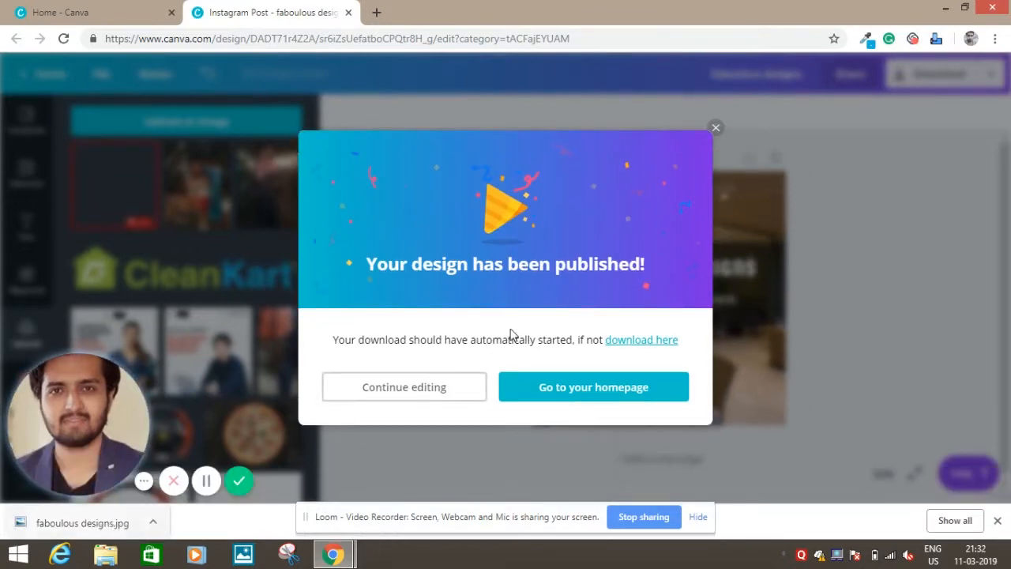
pyautogui.click(715, 129)
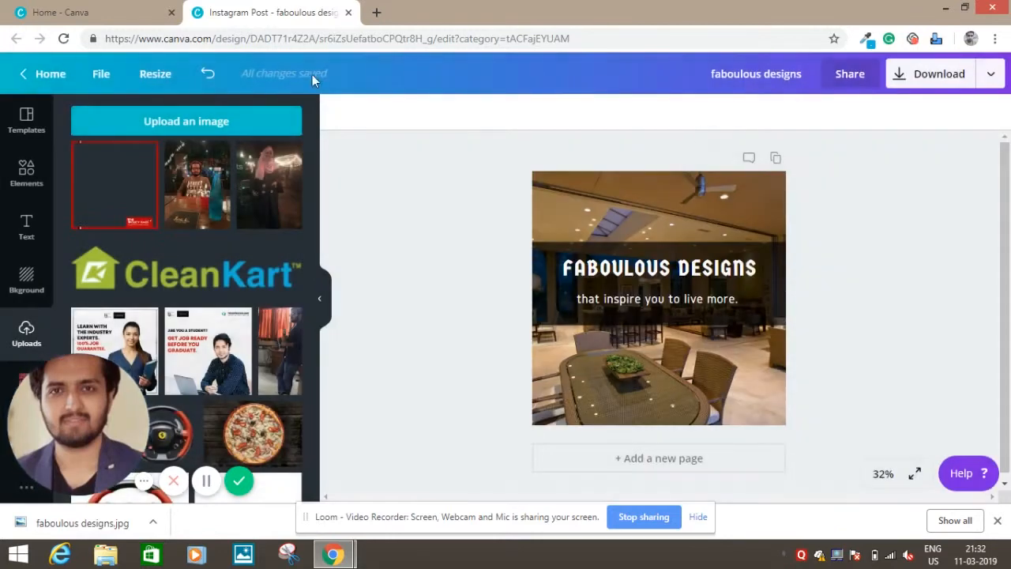
# - Return to the homepage and look through the list of design types suggested by the design search
pyautogui.click(58, 68)
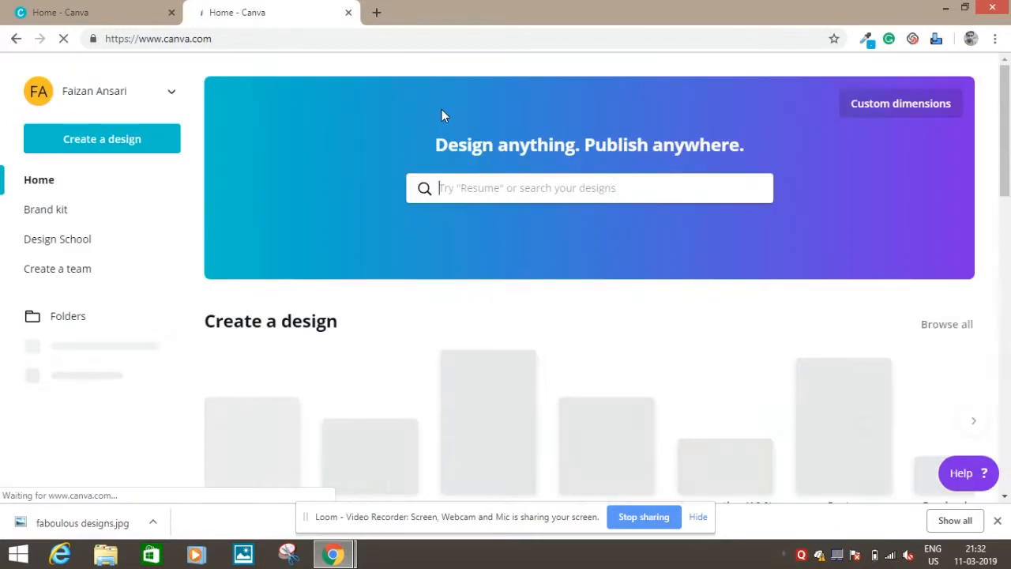
pyautogui.click(517, 181)
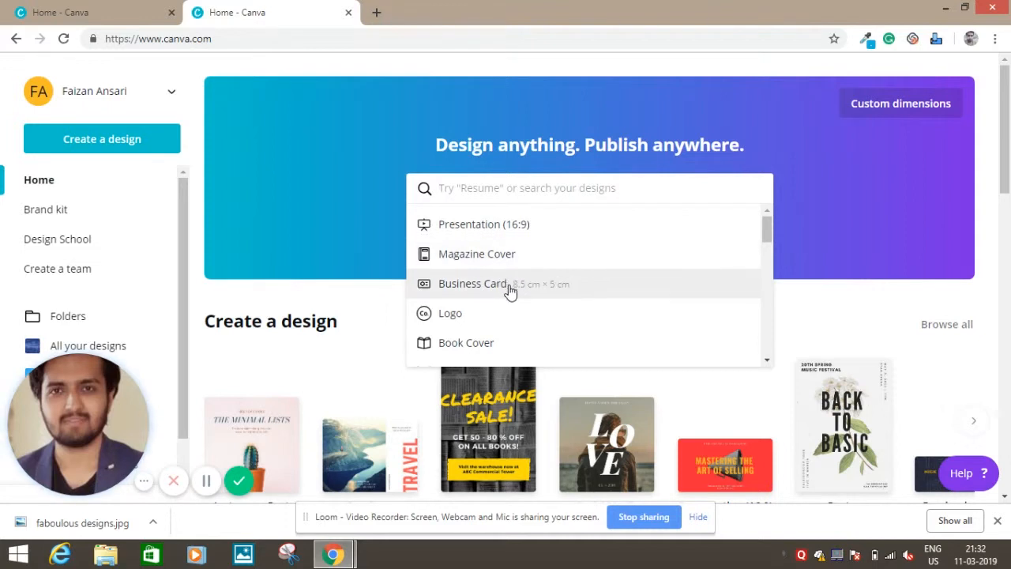
pyautogui.scroll(-1, 509, 293)
pyautogui.scroll(-1, 510, 293)
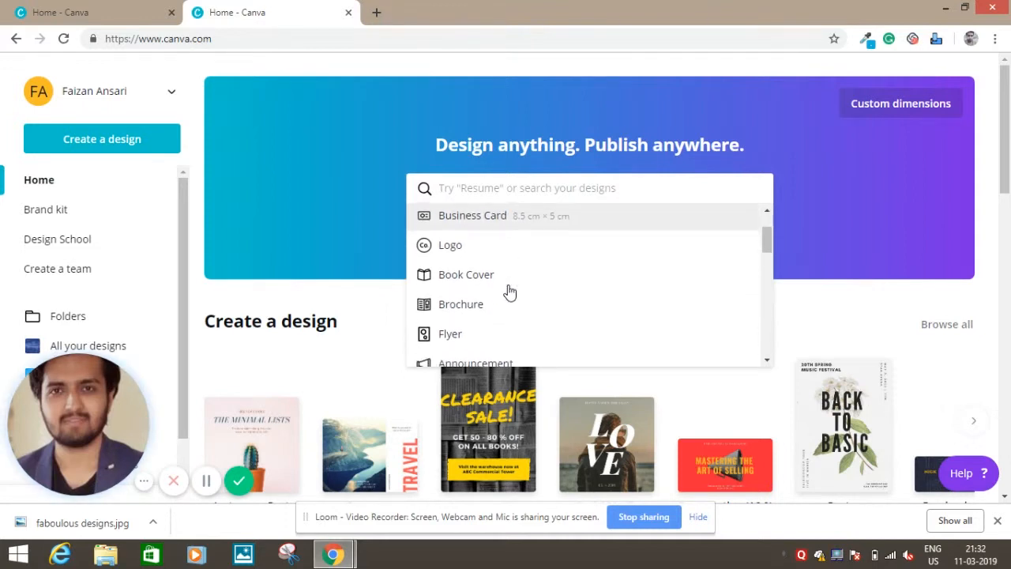
pyautogui.scroll(-1, 497, 315)
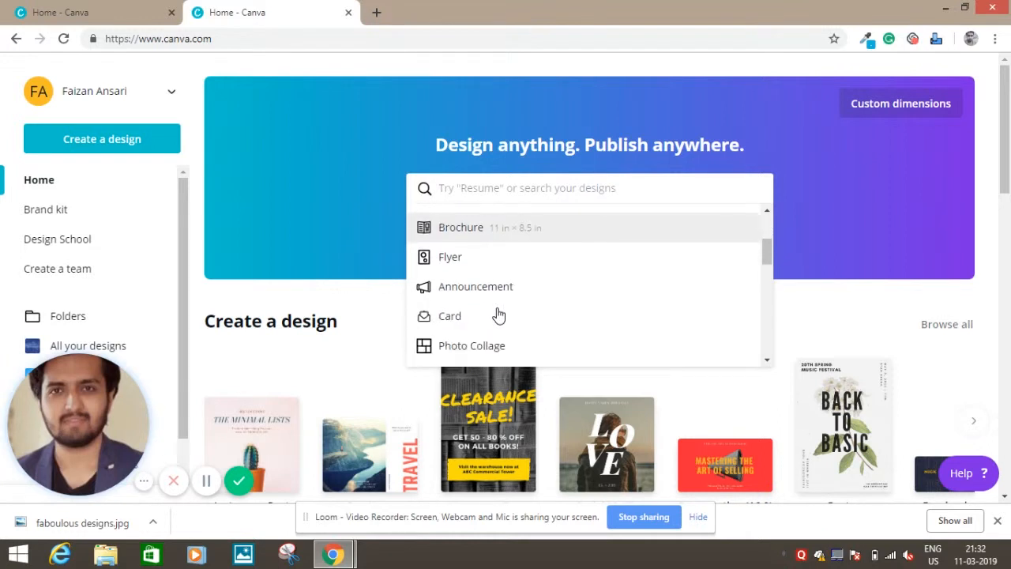
pyautogui.scroll(-2, 498, 314)
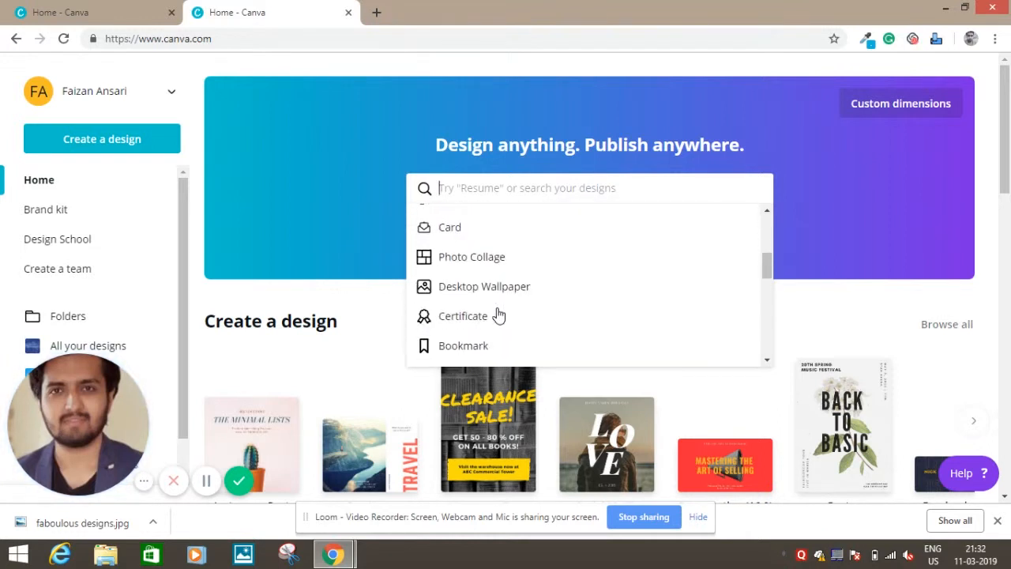
pyautogui.scroll(1, 498, 315)
pyautogui.scroll(-1, 498, 315)
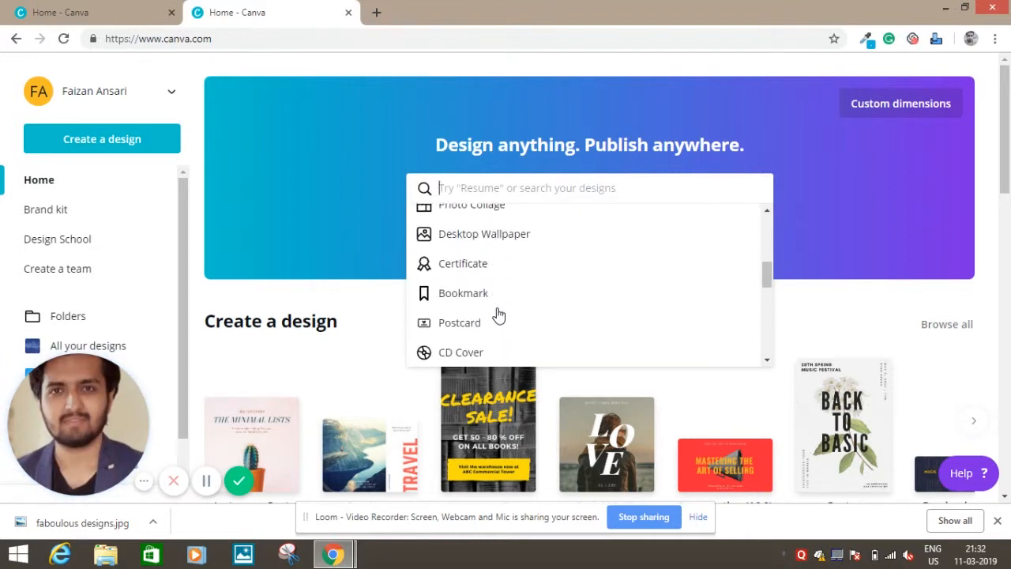
# - Create a new blank Presentation (16:9) design from the list of design types
pyautogui.scroll(3, 498, 314)
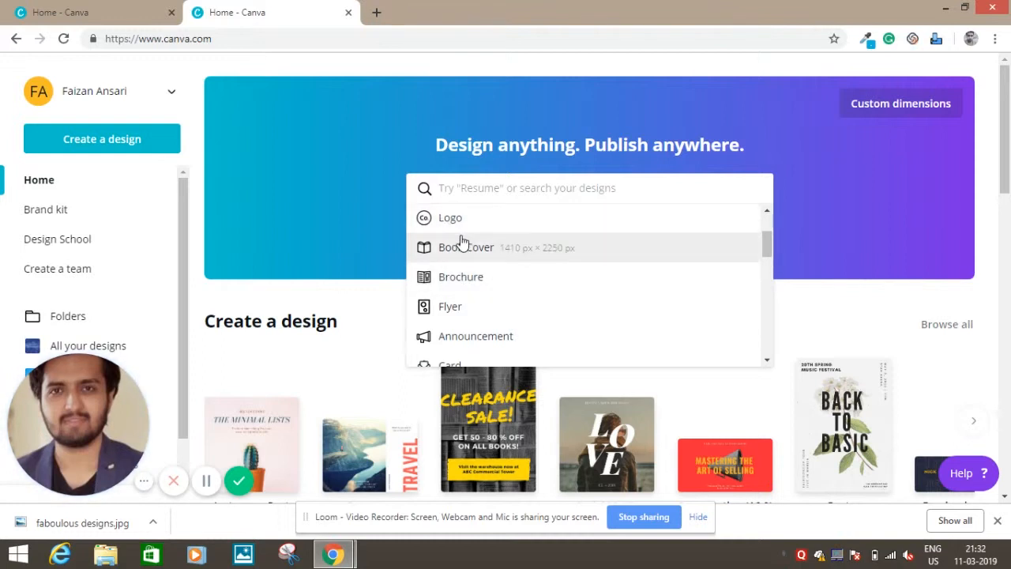
pyautogui.scroll(1, 462, 242)
pyautogui.scroll(-1, 462, 242)
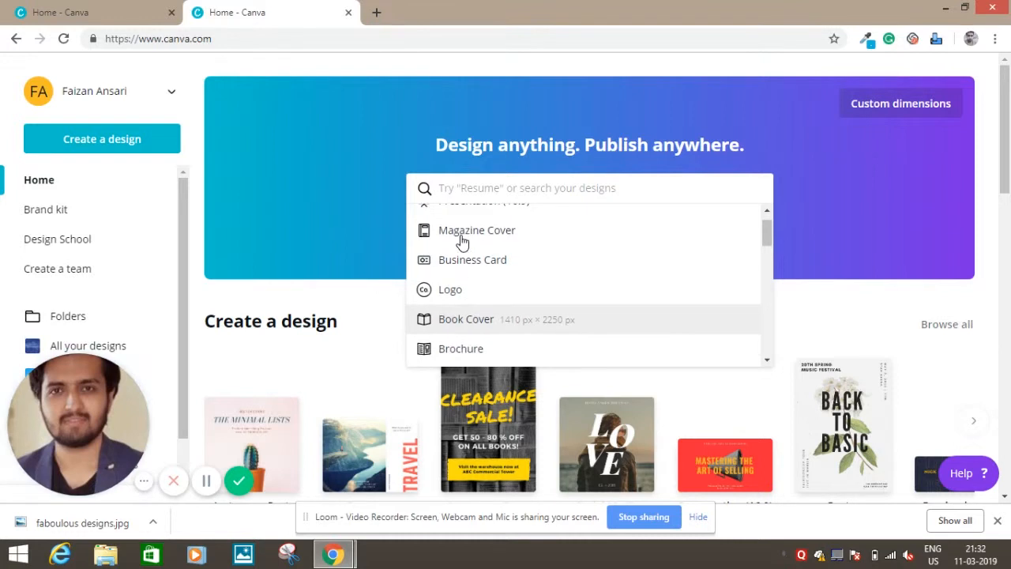
pyautogui.scroll(1, 463, 242)
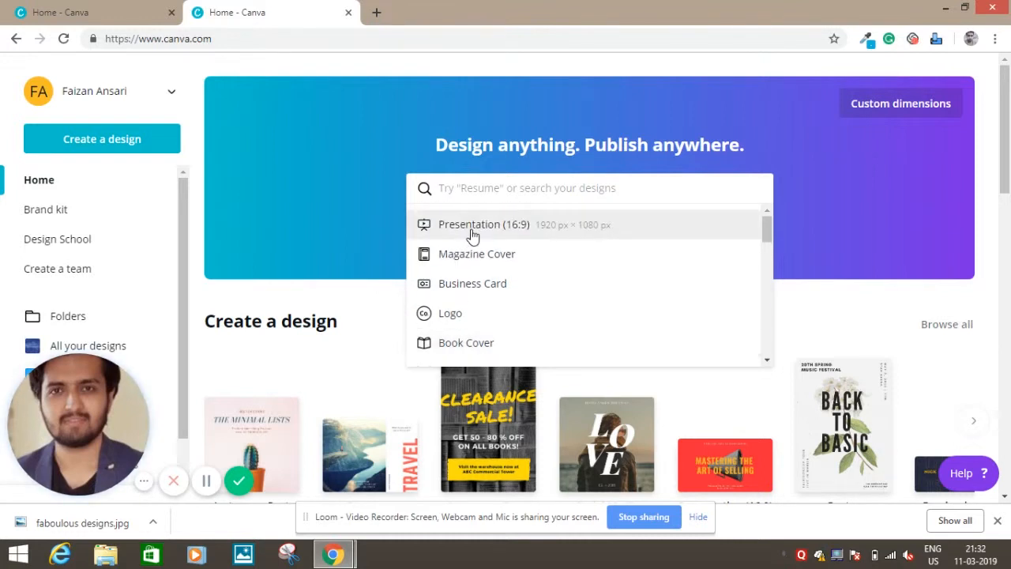
pyautogui.click(470, 233)
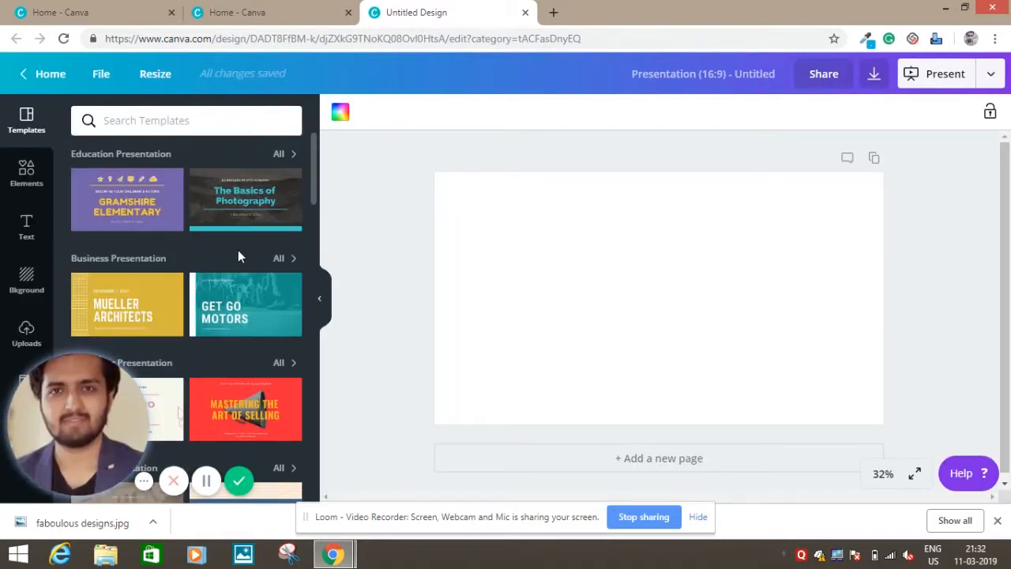
# - Look through the presentation template categories and search the templates for "report"
pyautogui.scroll(-2, 238, 253)
pyautogui.scroll(1, 237, 249)
pyautogui.scroll(-3, 237, 250)
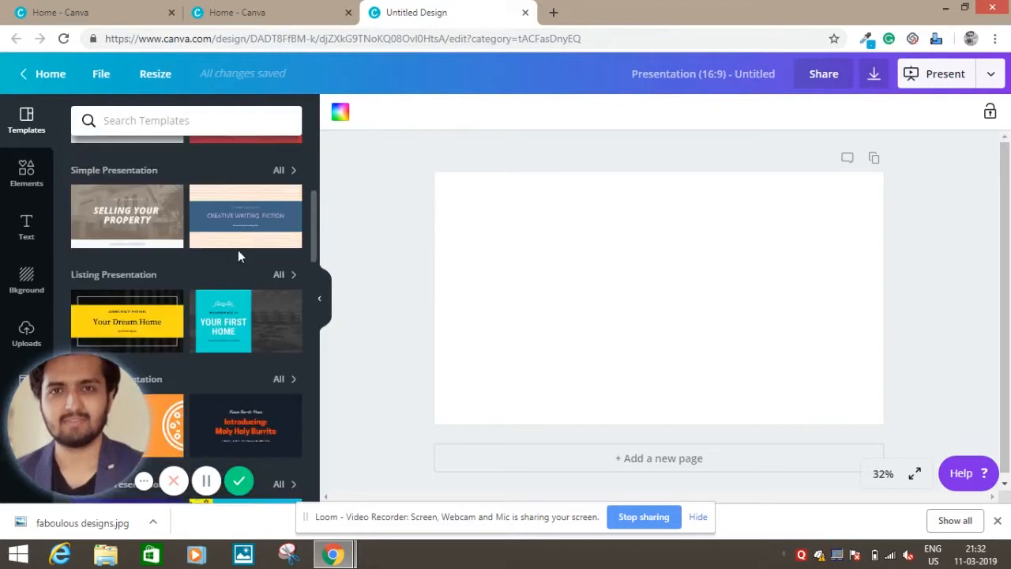
pyautogui.scroll(-2, 238, 249)
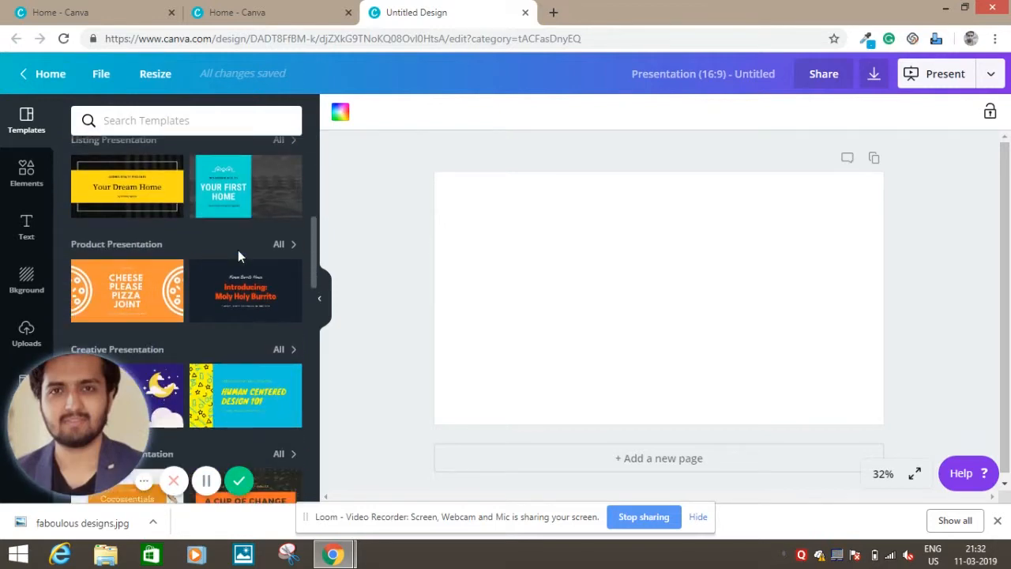
pyautogui.scroll(-1, 237, 250)
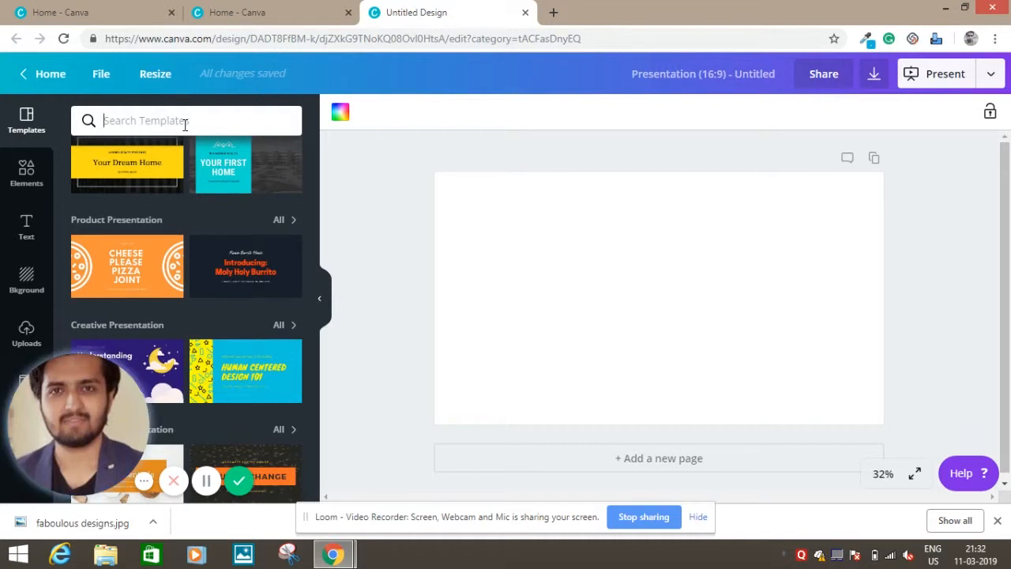
pyautogui.write('report')
pyautogui.press('Return')
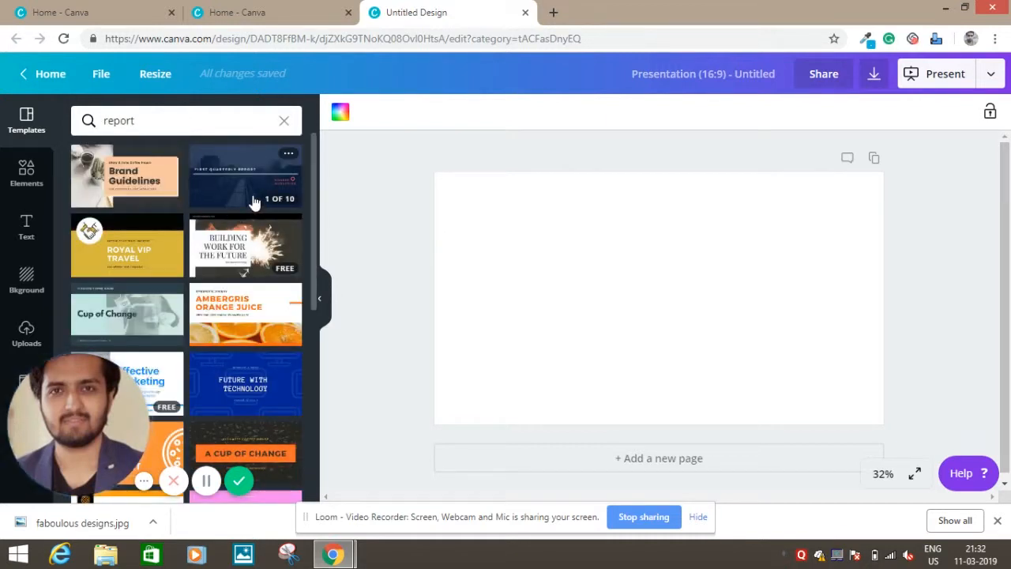
# - Open the Turquoise Investor Pitch Deck Presentation template with the "Cup of Change" cover and examine its page layouts
pyautogui.scroll(-1, 163, 254)
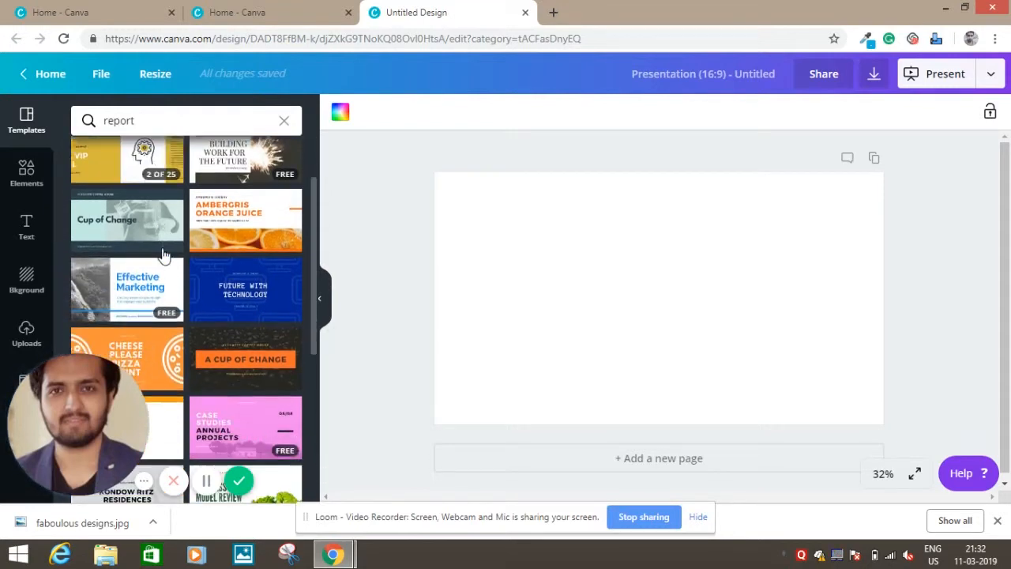
pyautogui.scroll(1, 164, 254)
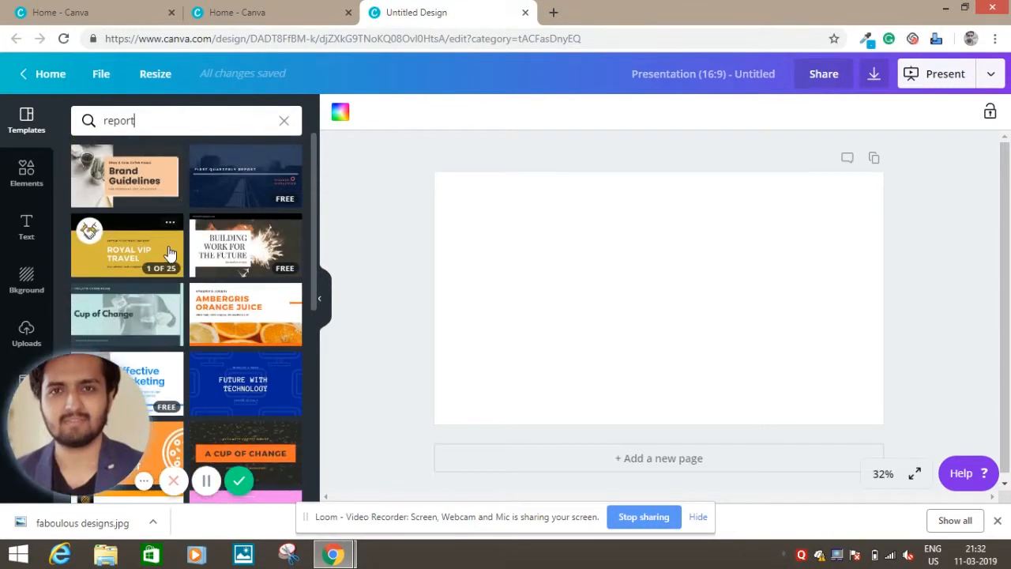
pyautogui.click(151, 315)
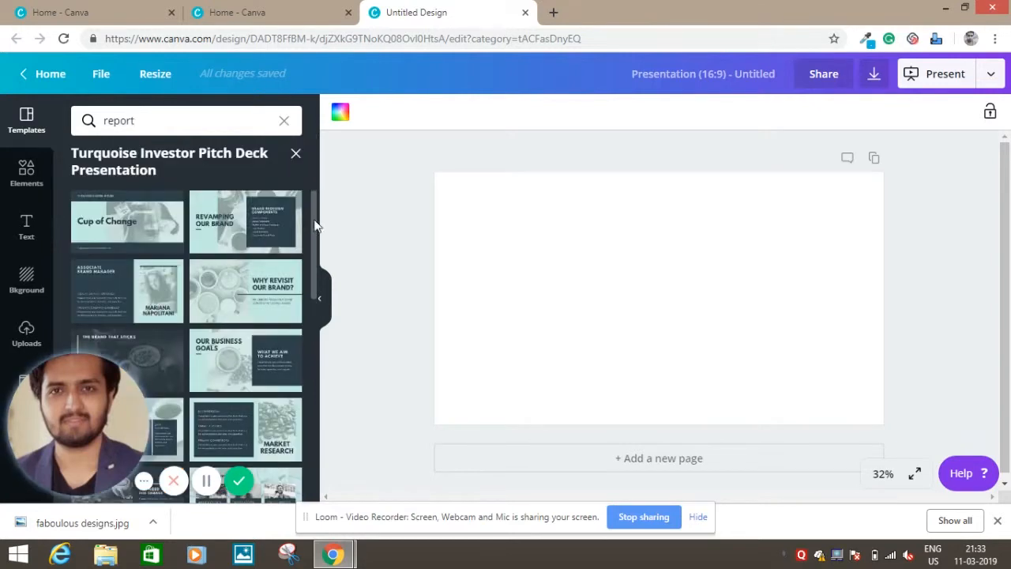
pyautogui.scroll(-5, 168, 319)
pyautogui.scroll(5, 168, 318)
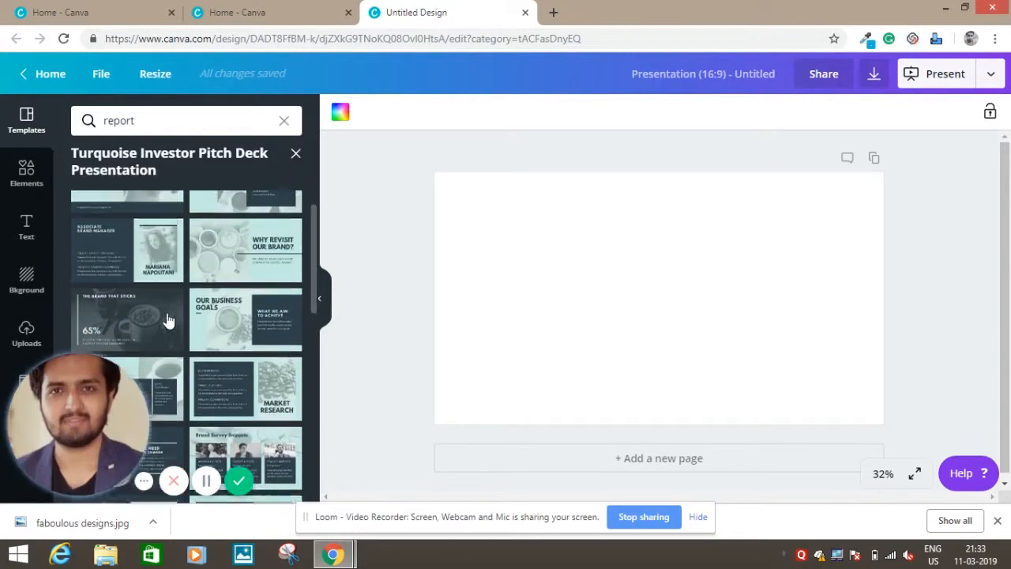
pyautogui.scroll(-10, 217, 280)
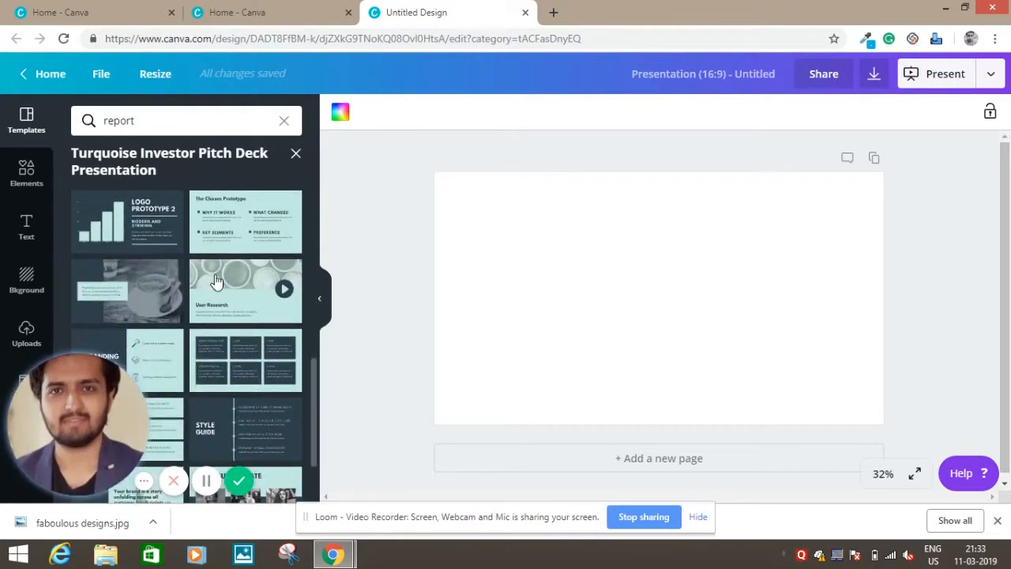
pyautogui.scroll(-3, 220, 316)
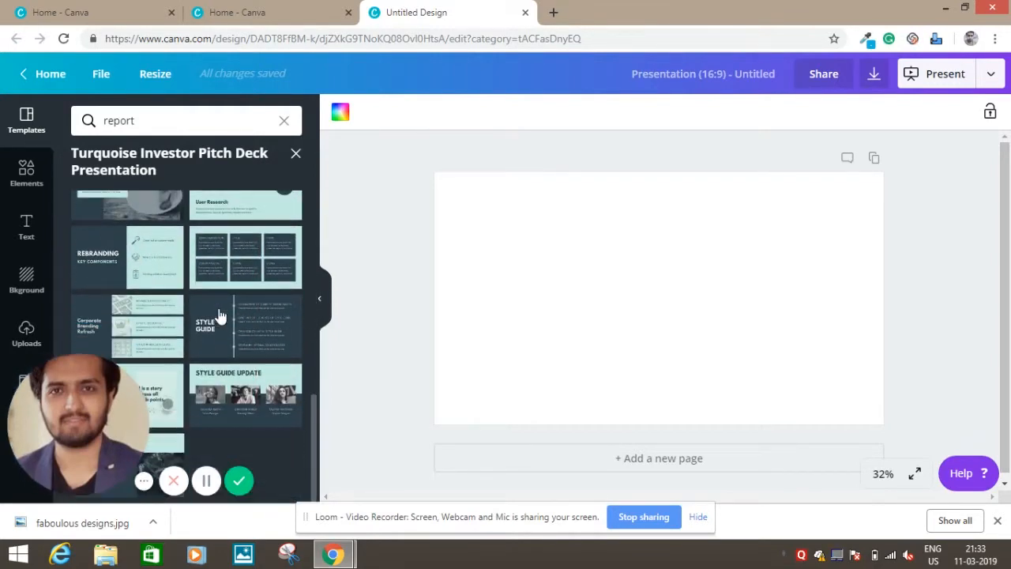
pyautogui.scroll(10, 220, 316)
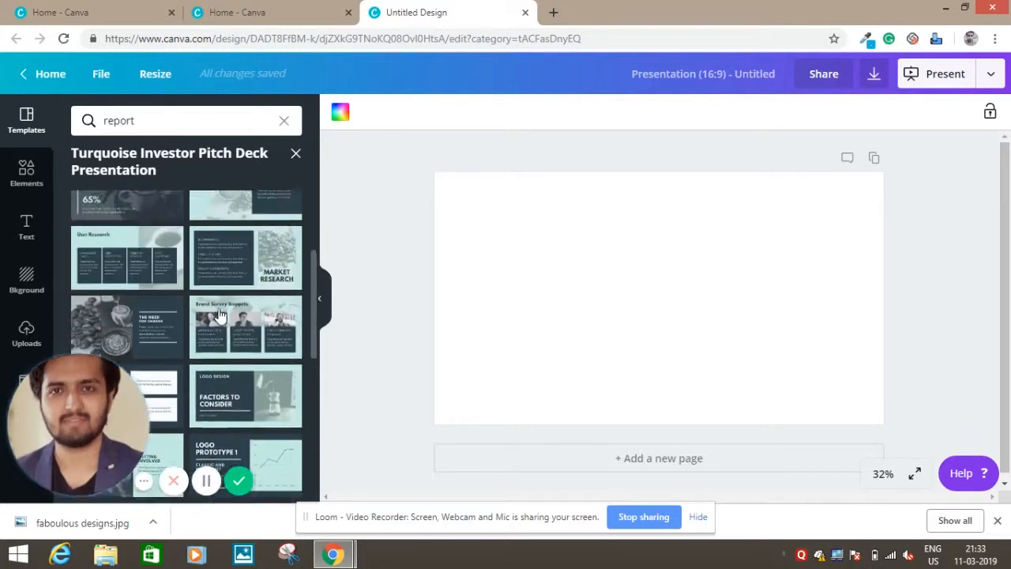
# - Apply the "Cup of Change" cover layout to the first page and add a second page to the presentation
pyautogui.scroll(4, 220, 315)
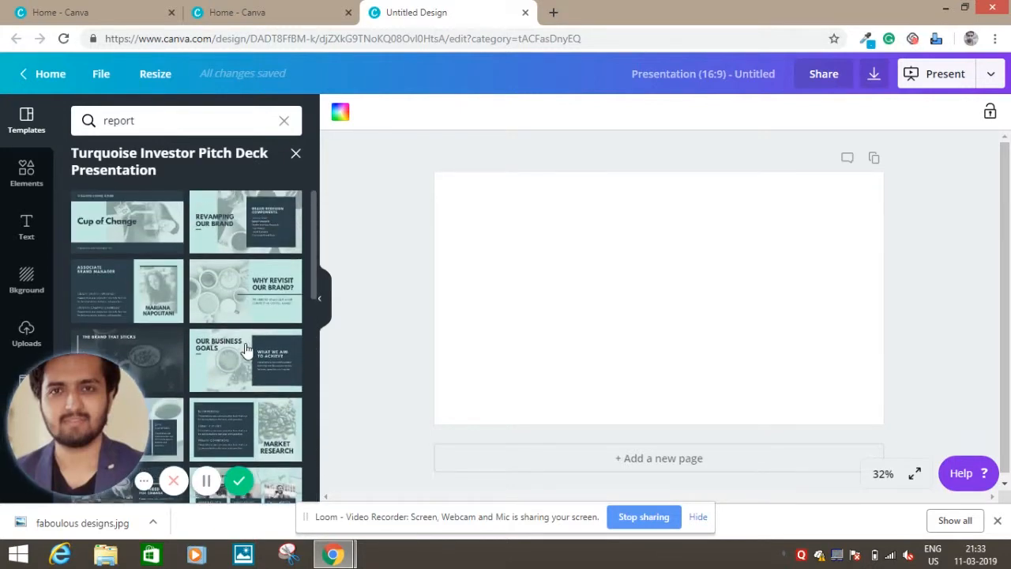
pyautogui.click(166, 229)
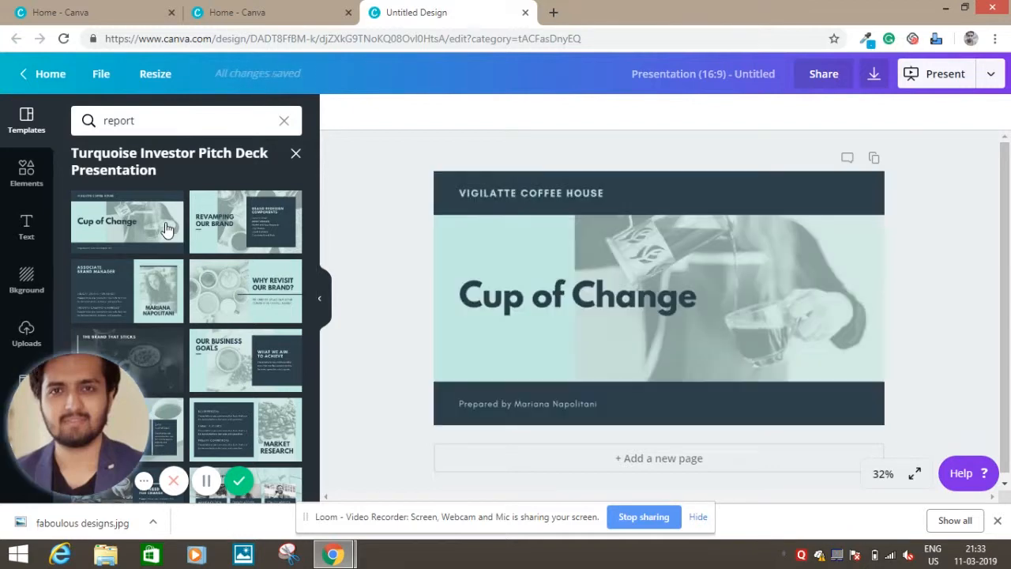
pyautogui.click(675, 461)
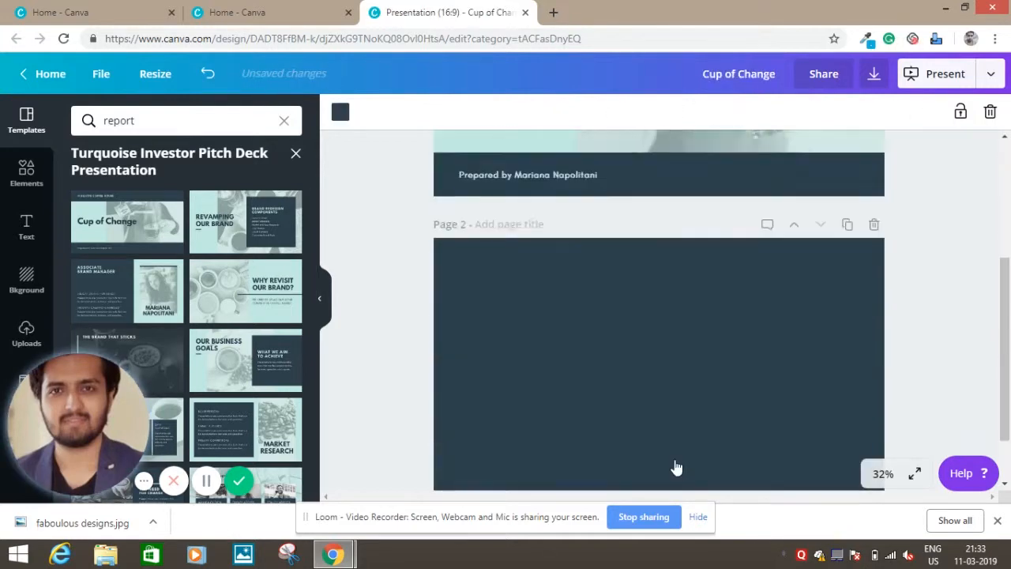
pyautogui.scroll(4, 451, 321)
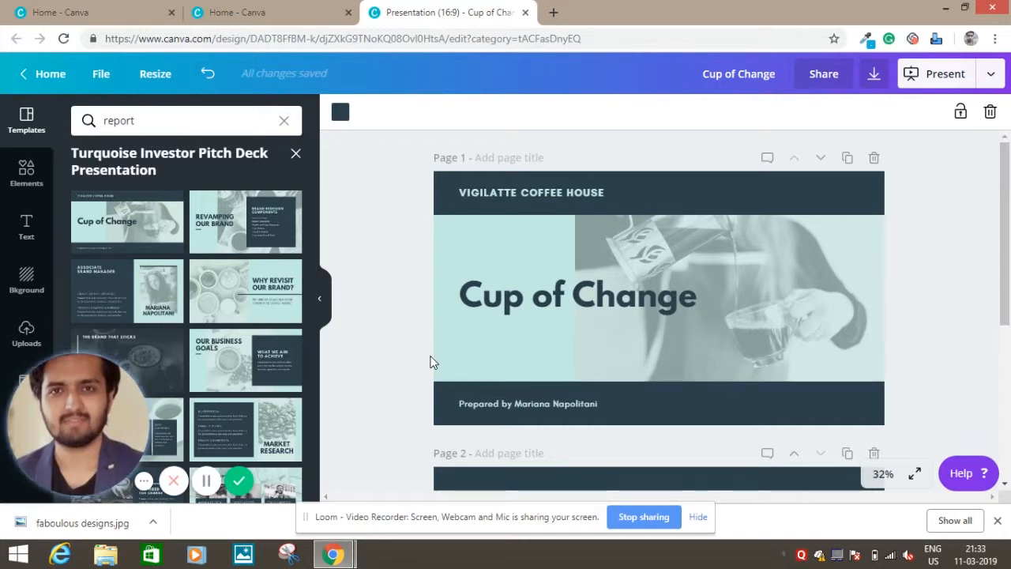
pyautogui.scroll(-2, 429, 362)
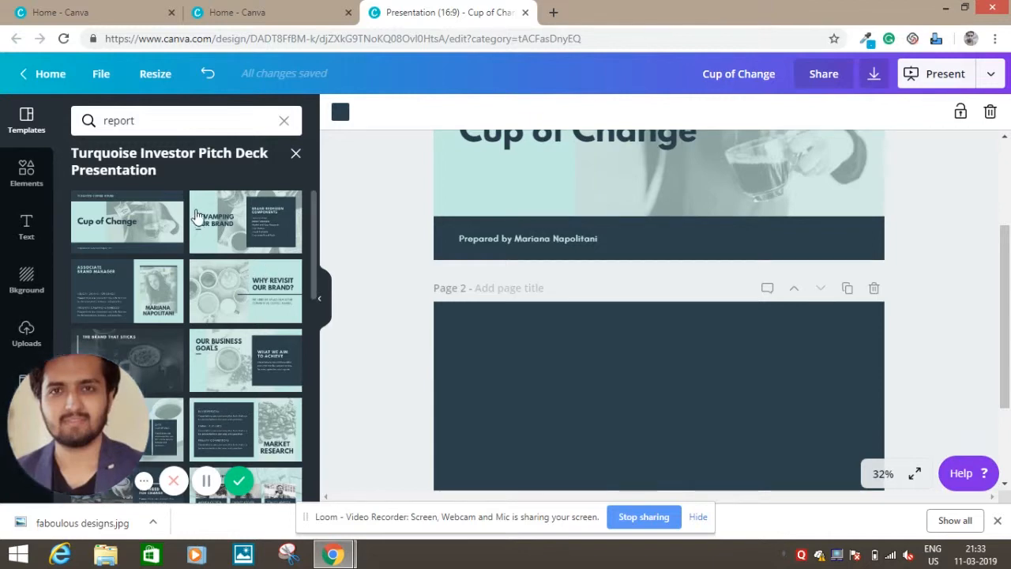
pyautogui.scroll(-2, 675, 391)
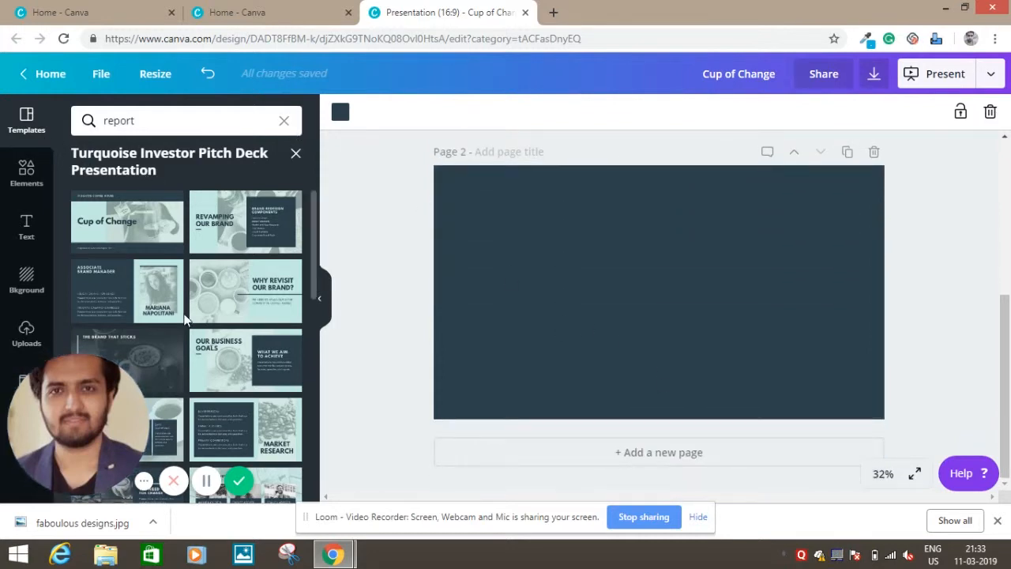
# - Apply the "Ambergris Orange Juice Variants" layout from the Fresh Start Health Presentation template to page 2 and look through its other layouts
pyautogui.click(296, 154)
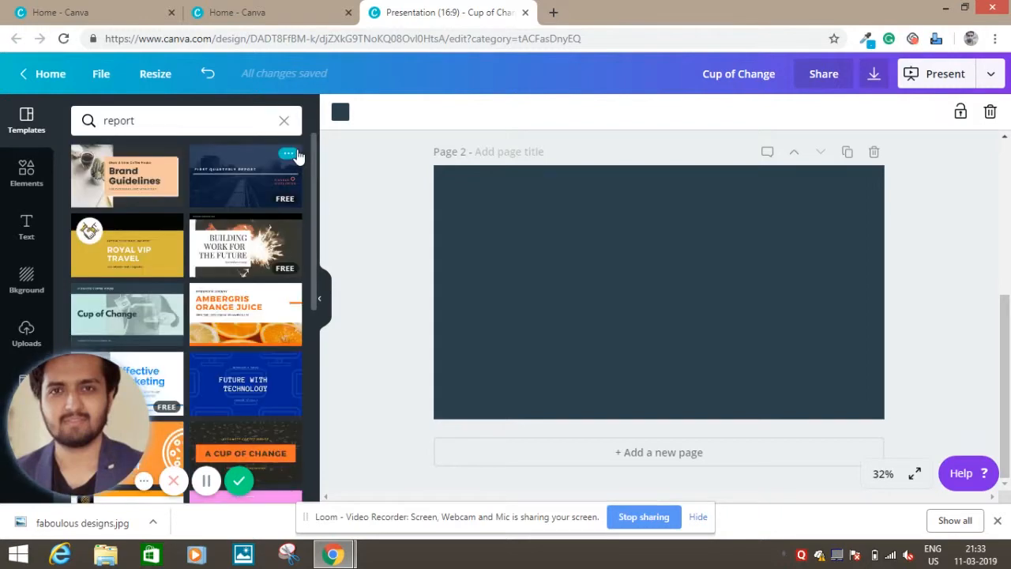
pyautogui.scroll(-3, 235, 195)
pyautogui.click(234, 193)
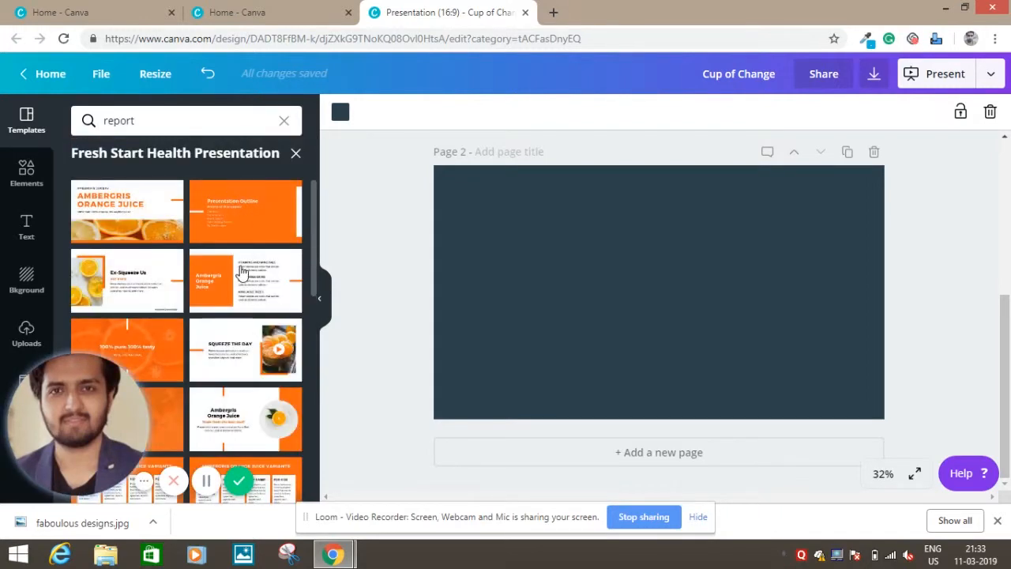
pyautogui.scroll(-3, 237, 275)
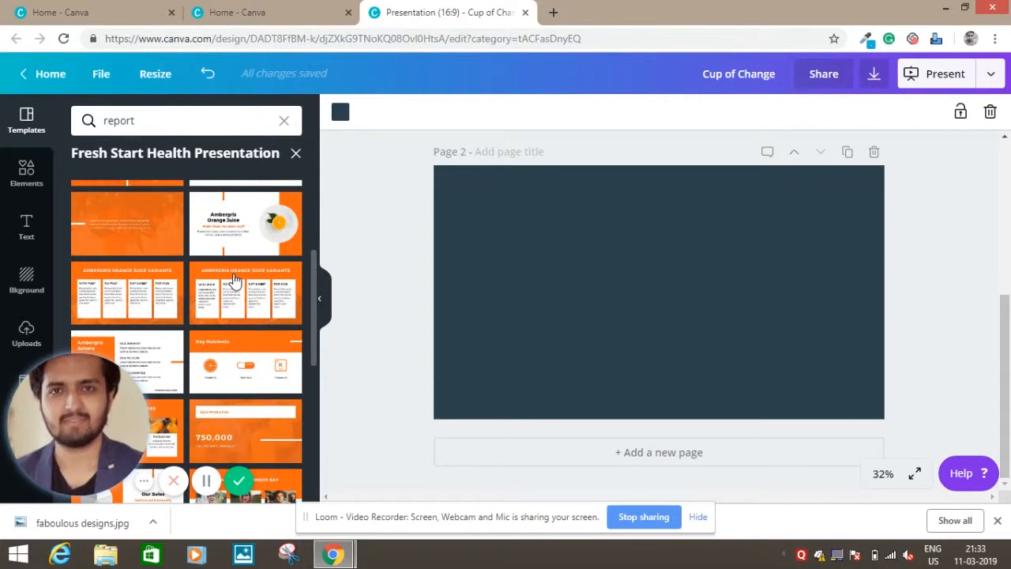
pyautogui.click(234, 278)
pyautogui.scroll(3, 652, 313)
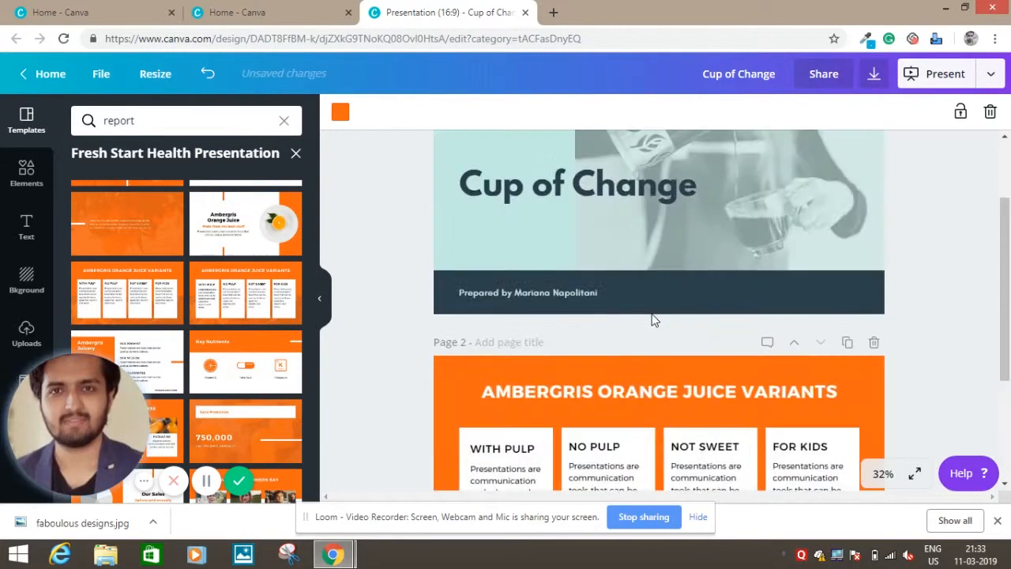
pyautogui.scroll(2, 653, 318)
pyautogui.scroll(-3, 653, 319)
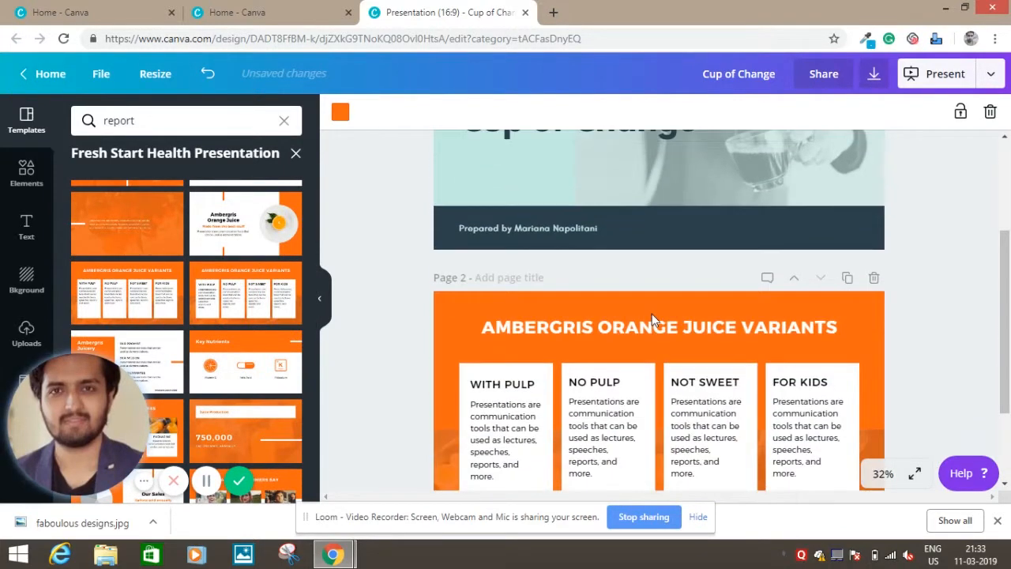
pyautogui.scroll(-3, 651, 313)
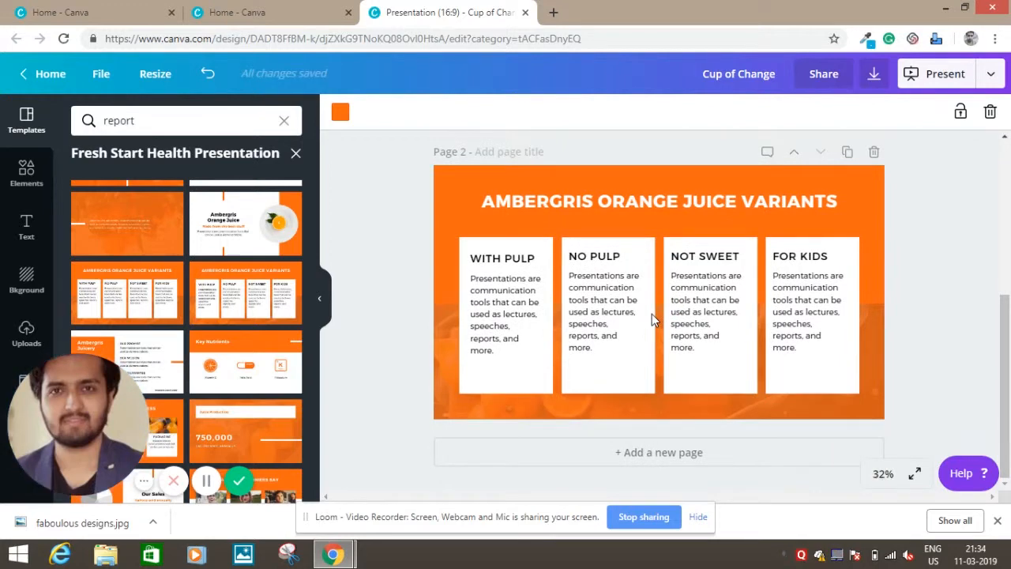
pyautogui.scroll(-5, 178, 330)
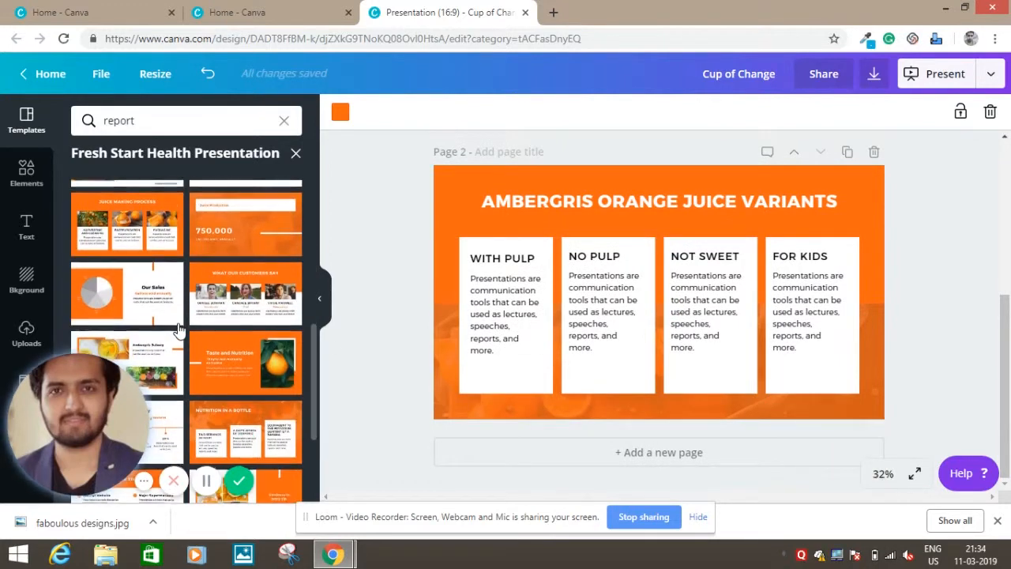
pyautogui.scroll(-4, 179, 331)
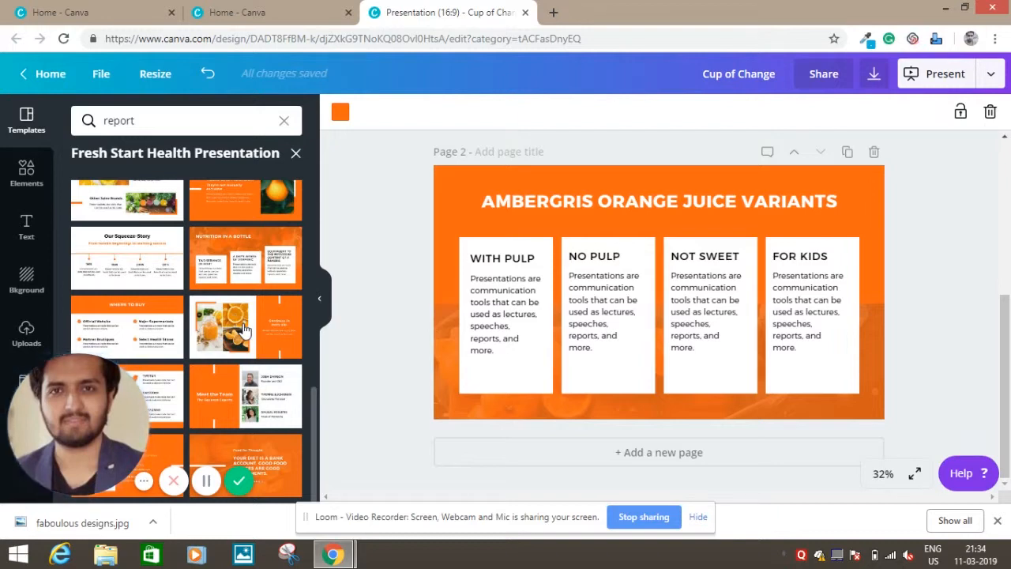
# - Close the Fresh Start Health Presentation layouts and search the templates for "pitch"
pyautogui.click(295, 153)
pyautogui.scroll(-1, 238, 253)
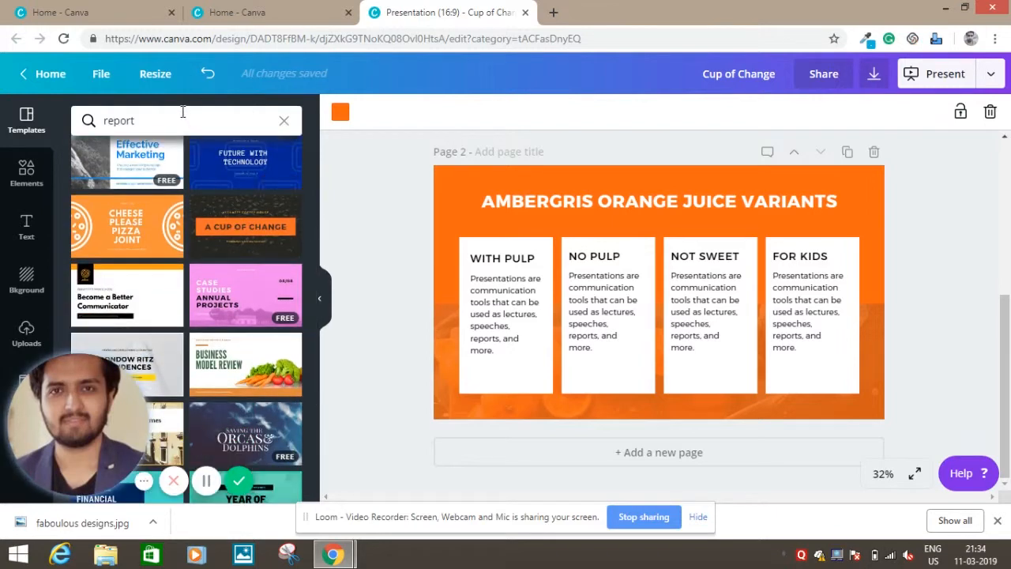
pyautogui.click(184, 119)
pyautogui.write('pitch')
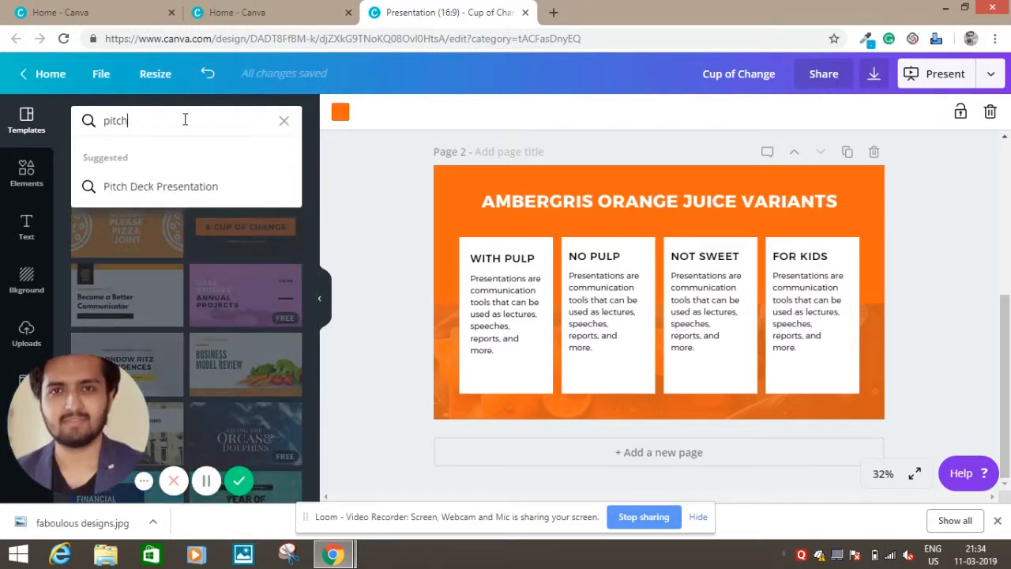
pyautogui.press('Return')
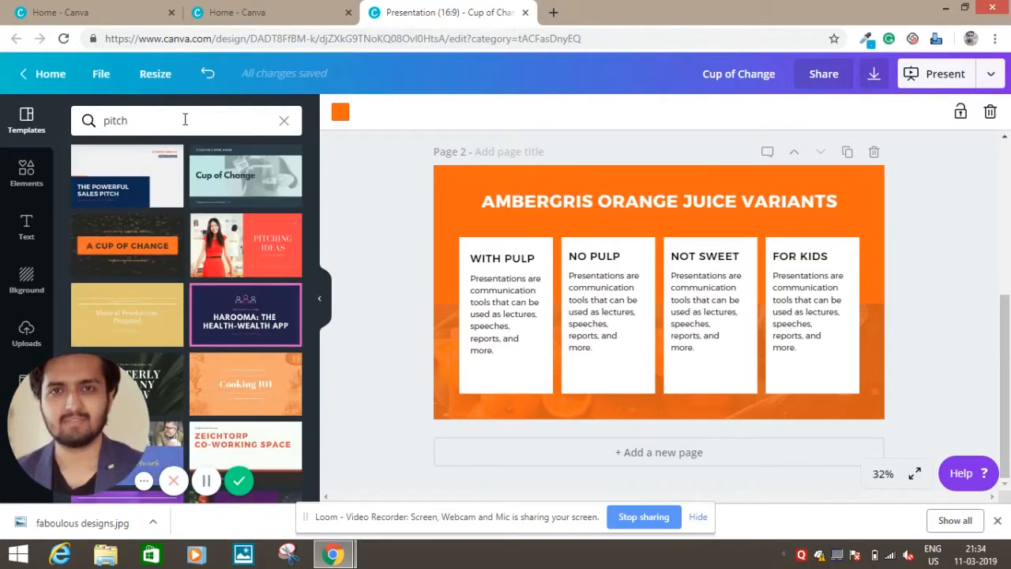
# - Apply the "Pitching Ideas" template to page 2, check its details and look through the other pitch templates
pyautogui.click(243, 260)
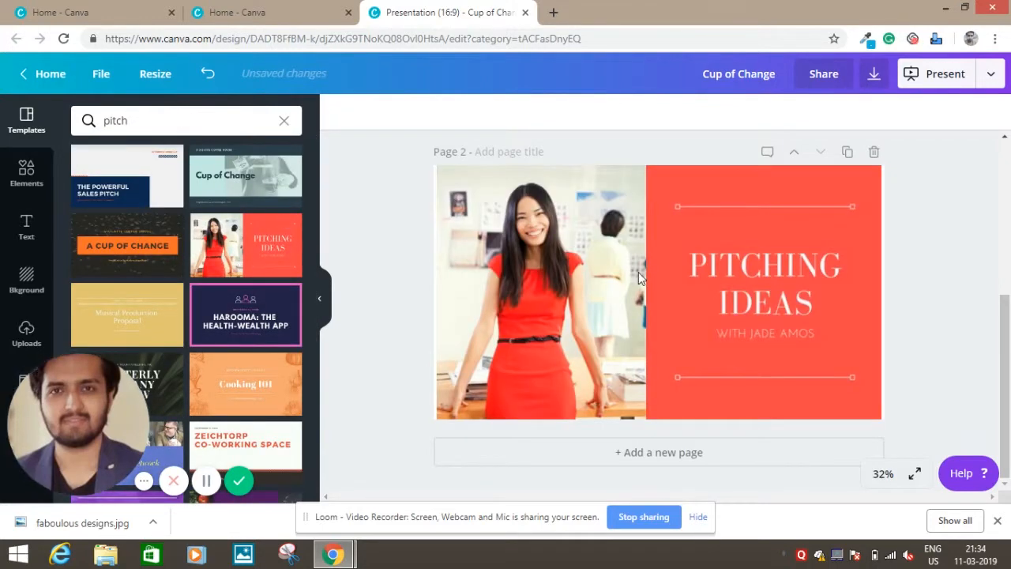
pyautogui.click(289, 226)
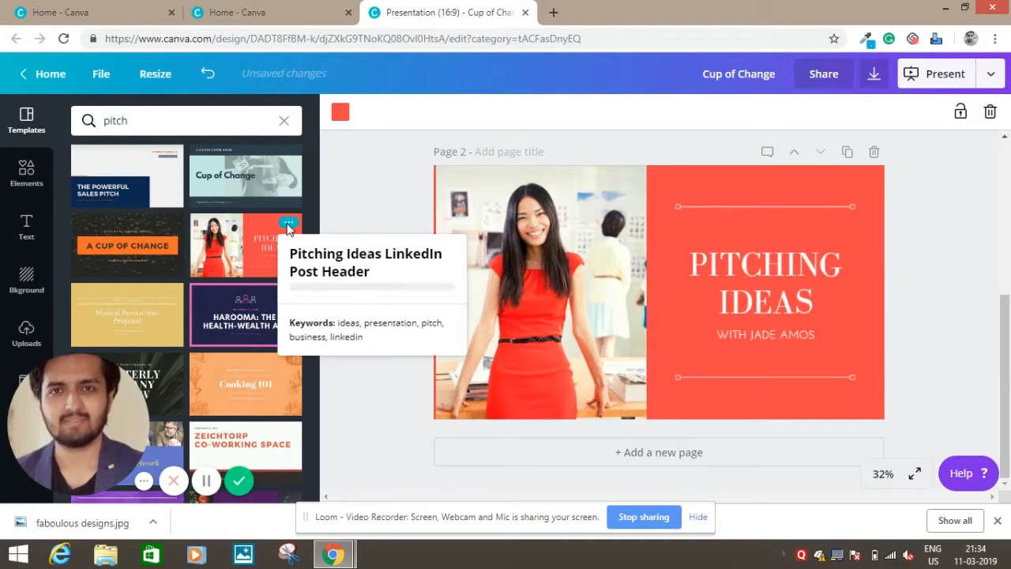
pyautogui.click(238, 245)
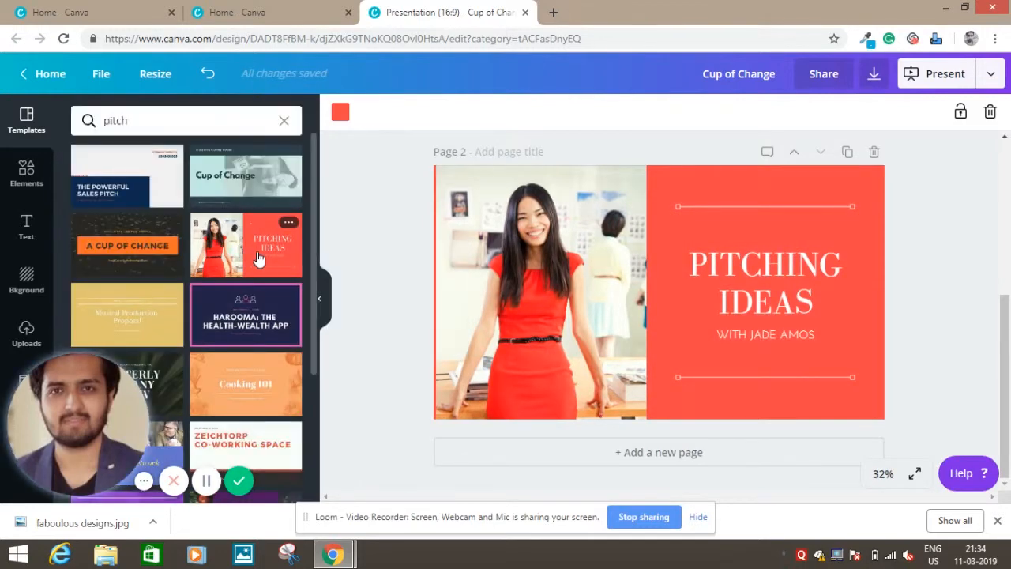
pyautogui.scroll(-2, 259, 256)
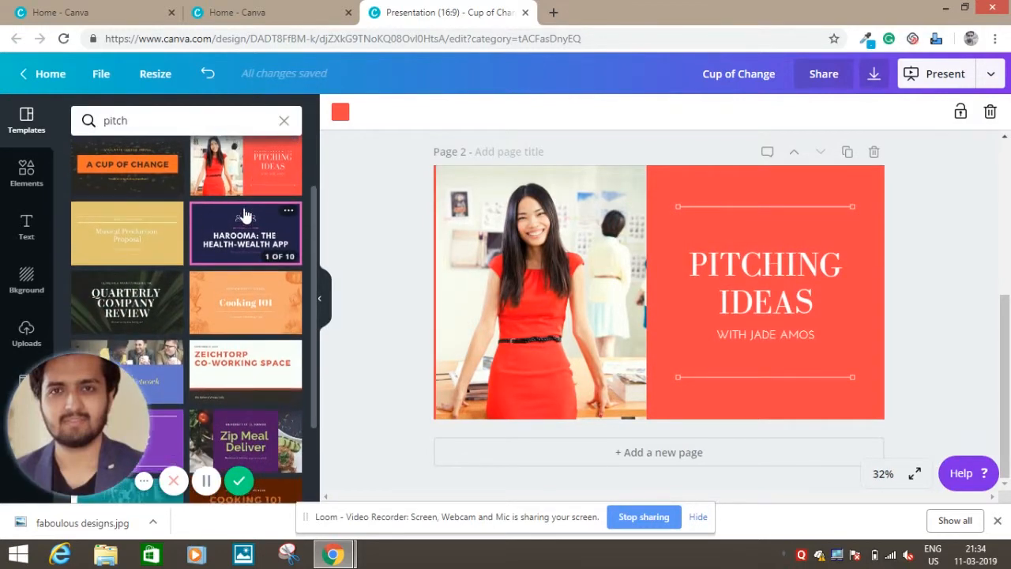
pyautogui.scroll(1, 245, 217)
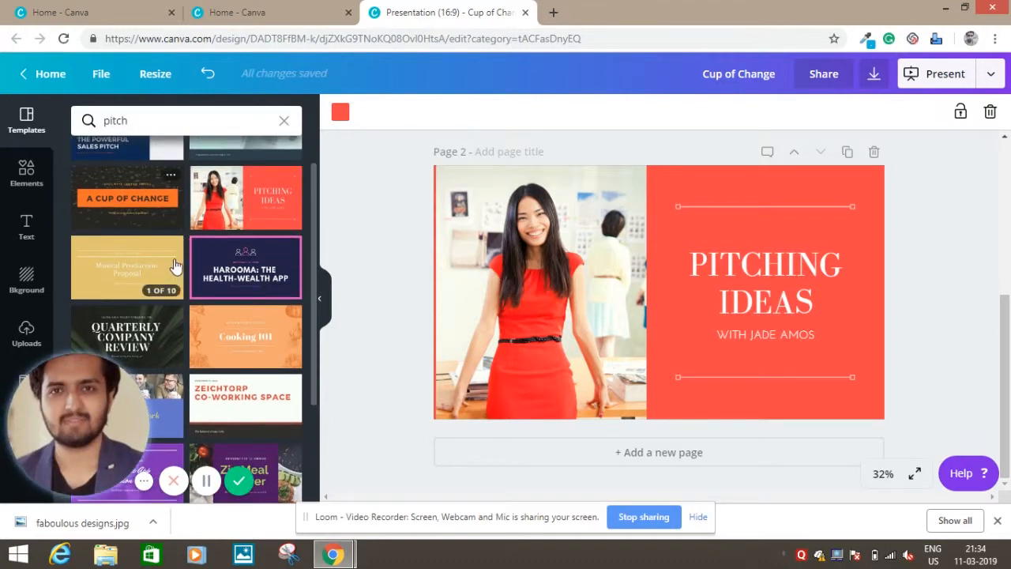
pyautogui.scroll(-1, 168, 270)
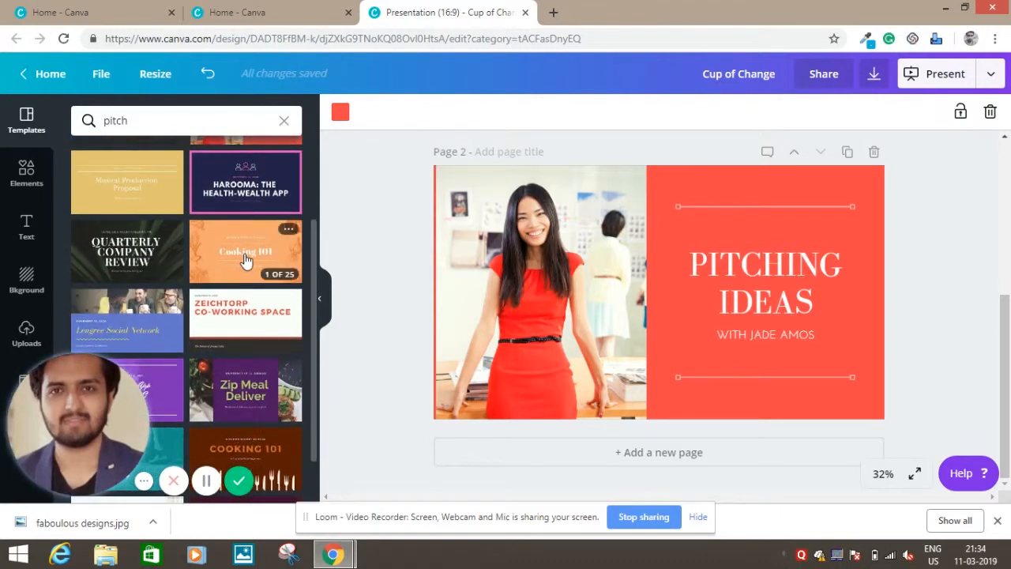
pyautogui.scroll(-1, 246, 259)
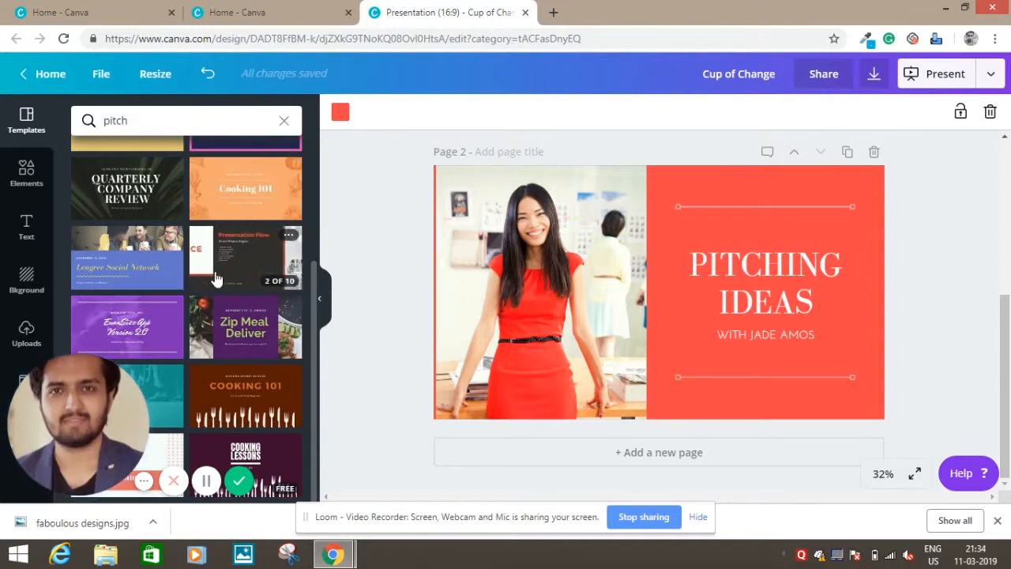
# - Create a new Brochure design from the homepage and apply the "Your Great Escape" page of the Navy Blue and Beige Nature Travel Trifold Brochure template
pyautogui.click(44, 74)
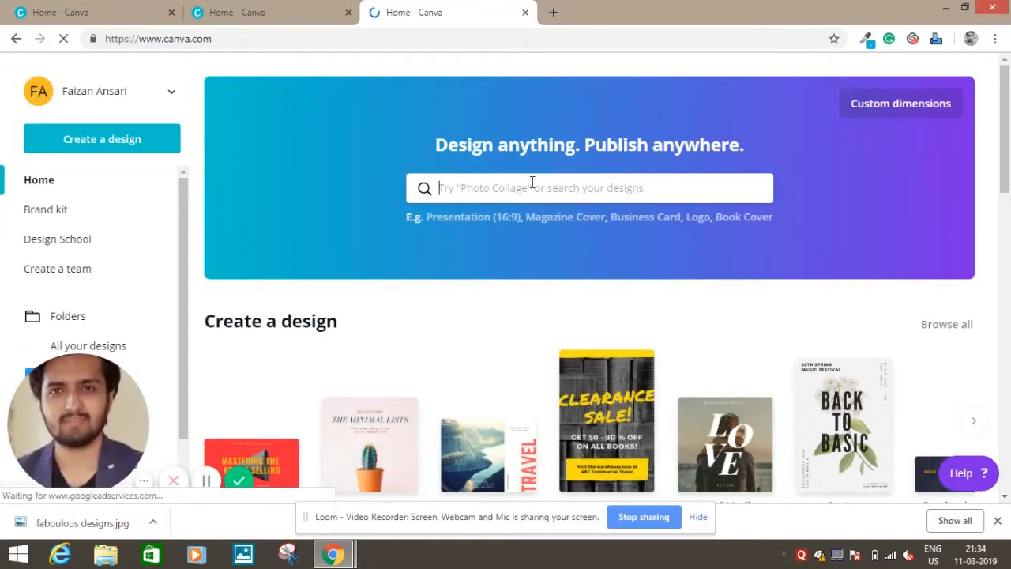
pyautogui.click(531, 184)
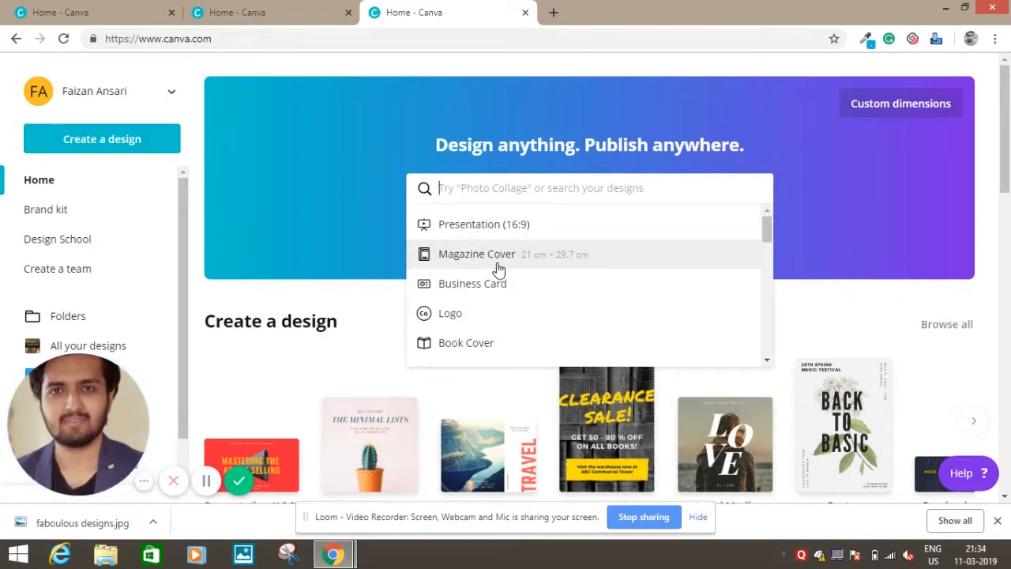
pyautogui.scroll(-2, 496, 295)
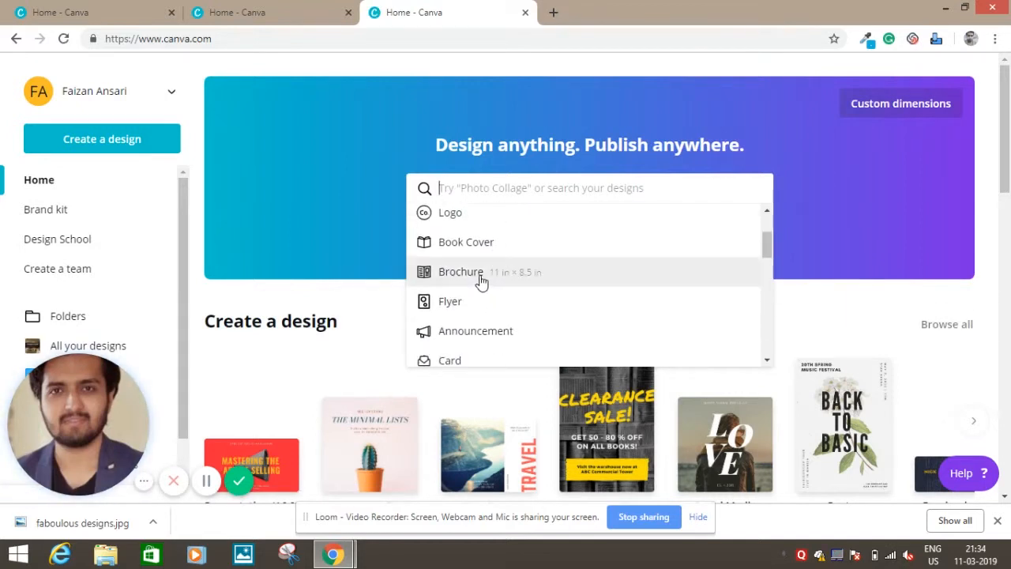
pyautogui.click(483, 282)
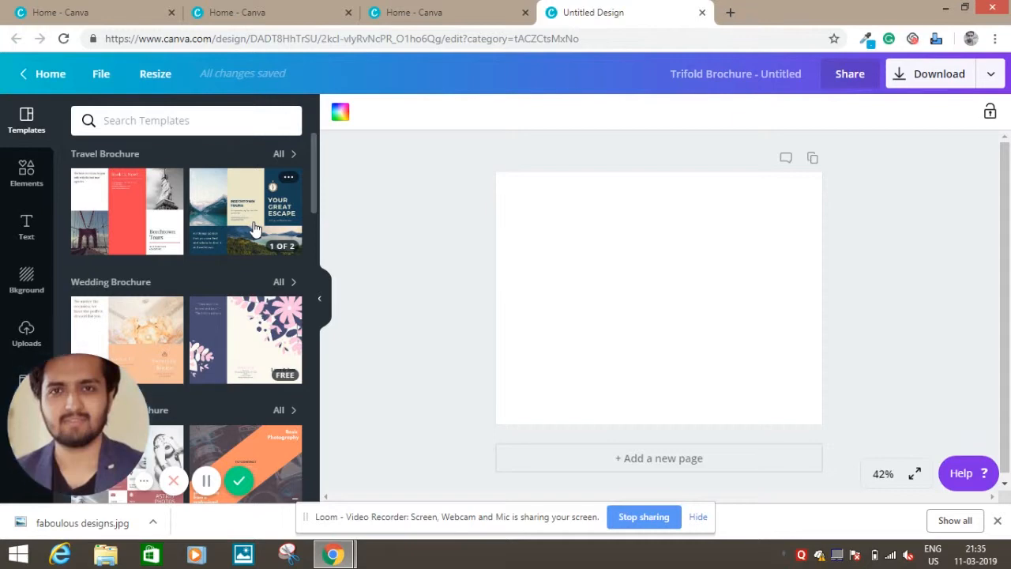
pyautogui.click(254, 229)
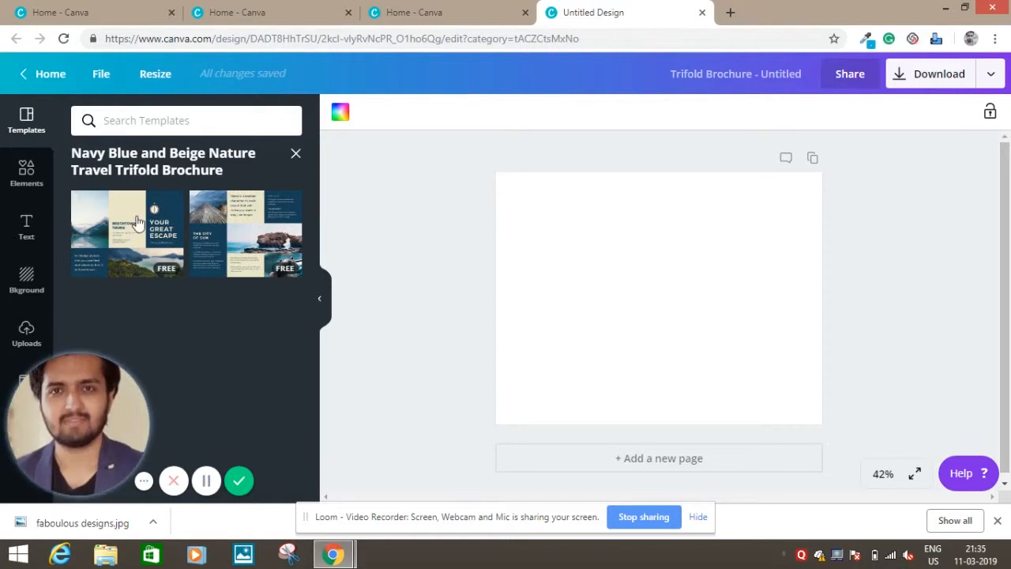
pyautogui.click(154, 245)
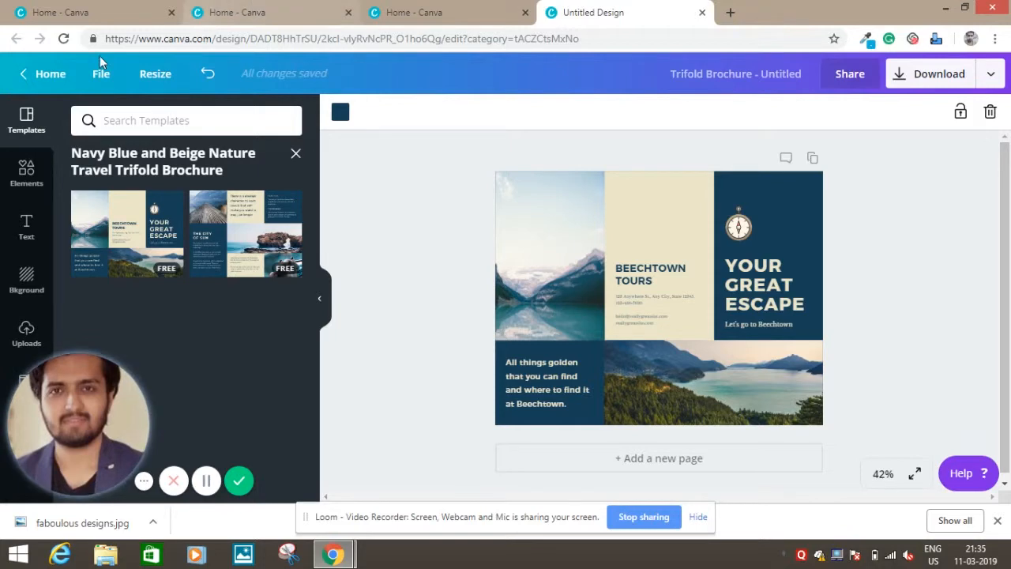
# - Return to the homepage and search the design types for "twitter"
pyautogui.click(31, 79)
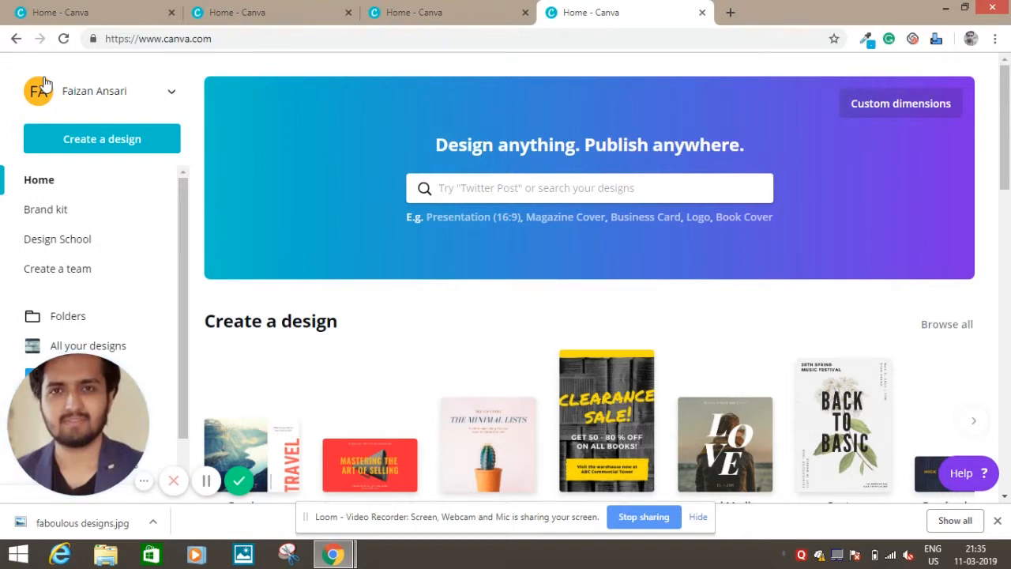
pyautogui.write('twitter')
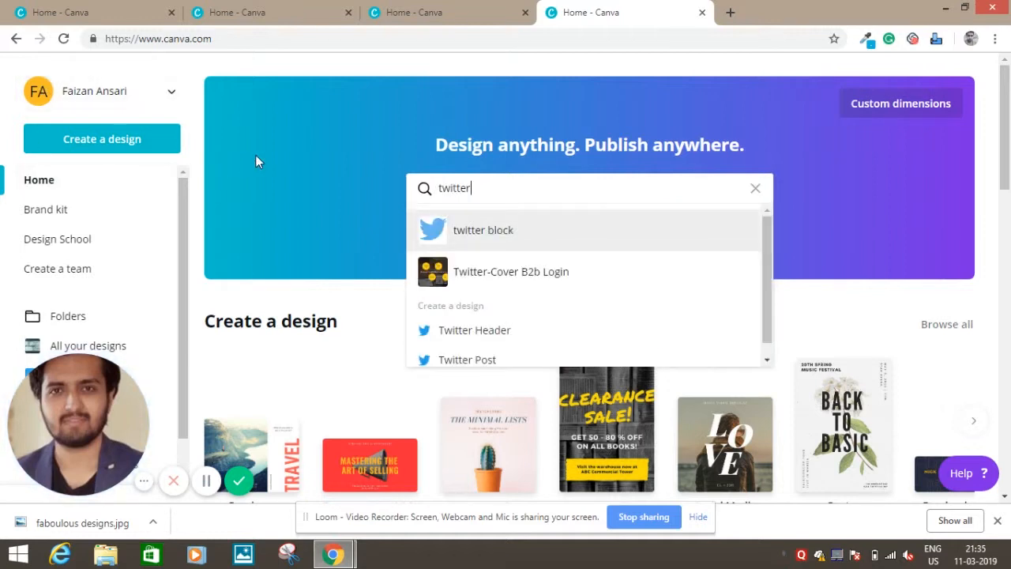
pyautogui.scroll(-1, 770, 281)
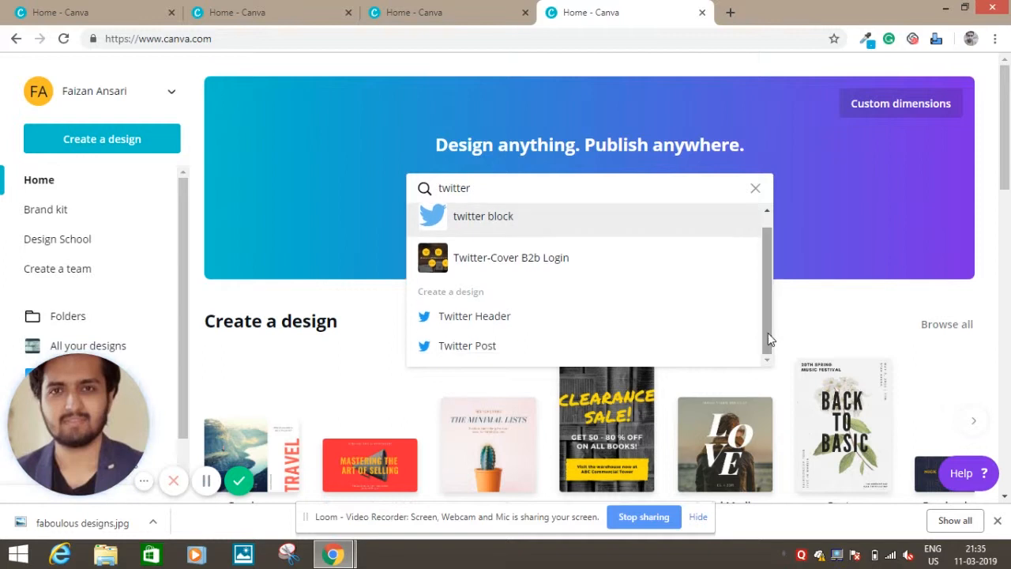
# - Search the design types for "thumb" and create a new blank YouTube Thumbnail design
pyautogui.doubleClick(565, 187)
pyautogui.write('thumb')
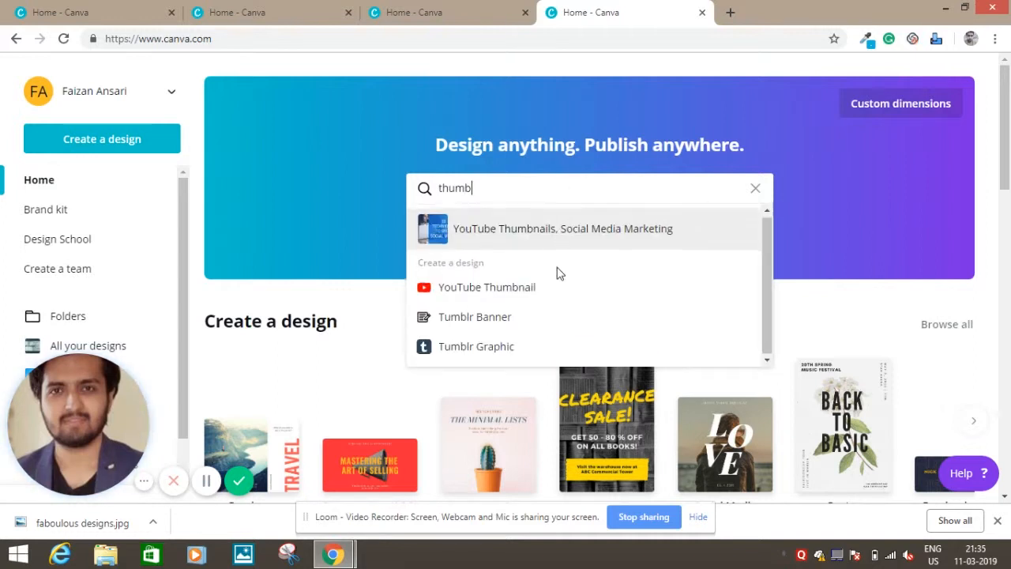
pyautogui.click(522, 289)
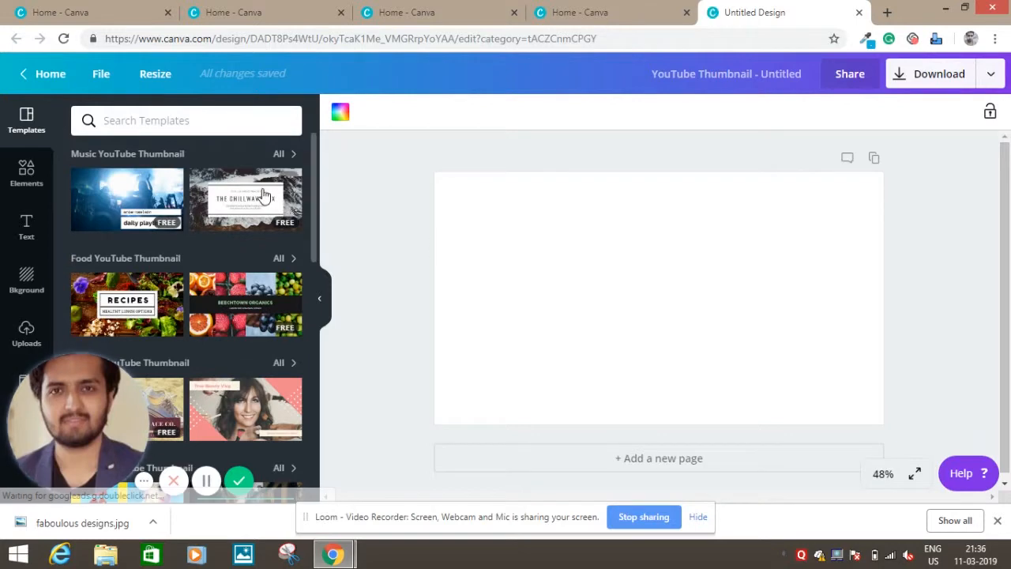
# - Look through the music, food, beauty, tutorial and travel template categories for the YouTube Thumbnail design
pyautogui.scroll(-3, 153, 254)
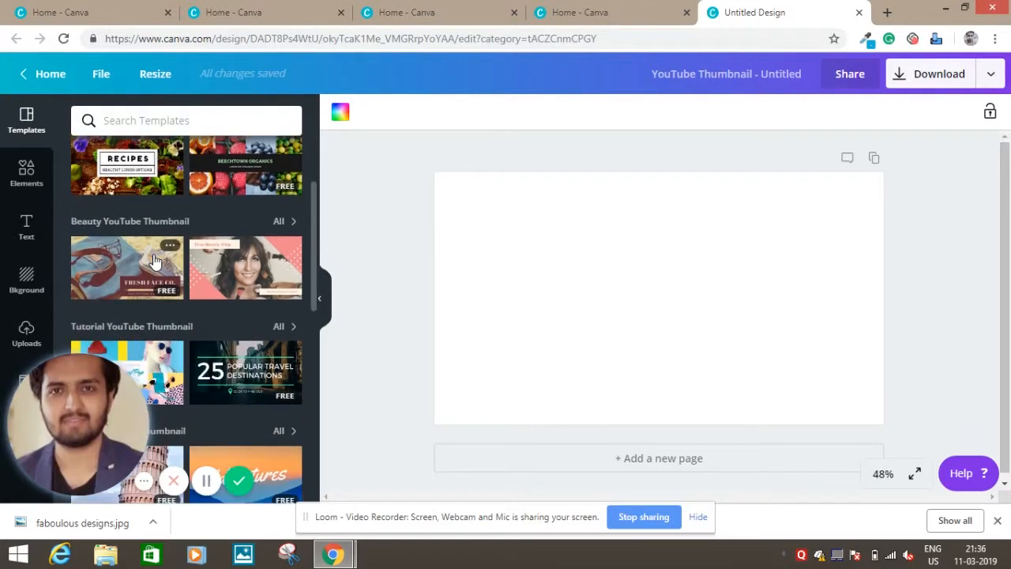
pyautogui.moveTo(155, 260)
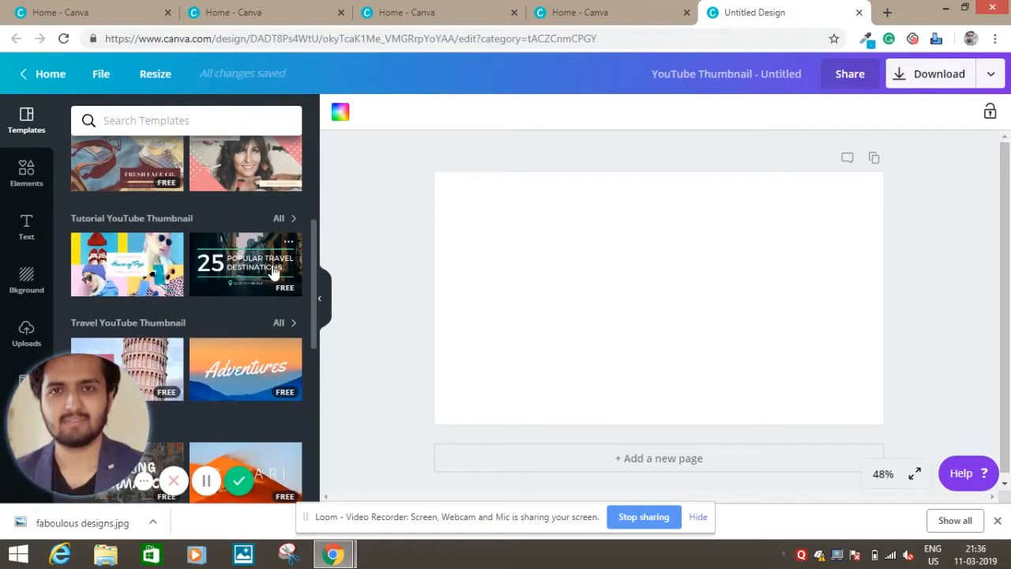
pyautogui.scroll(3, 272, 270)
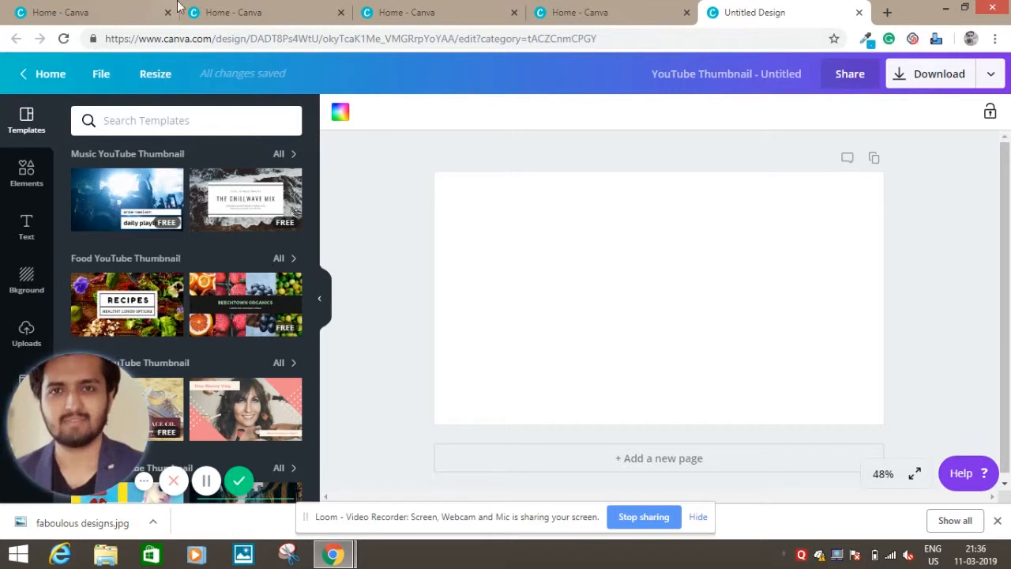
# - Return to the homepage, search the design types for "infographi" and create a new Infographic design, looking through its templates
pyautogui.click(63, 71)
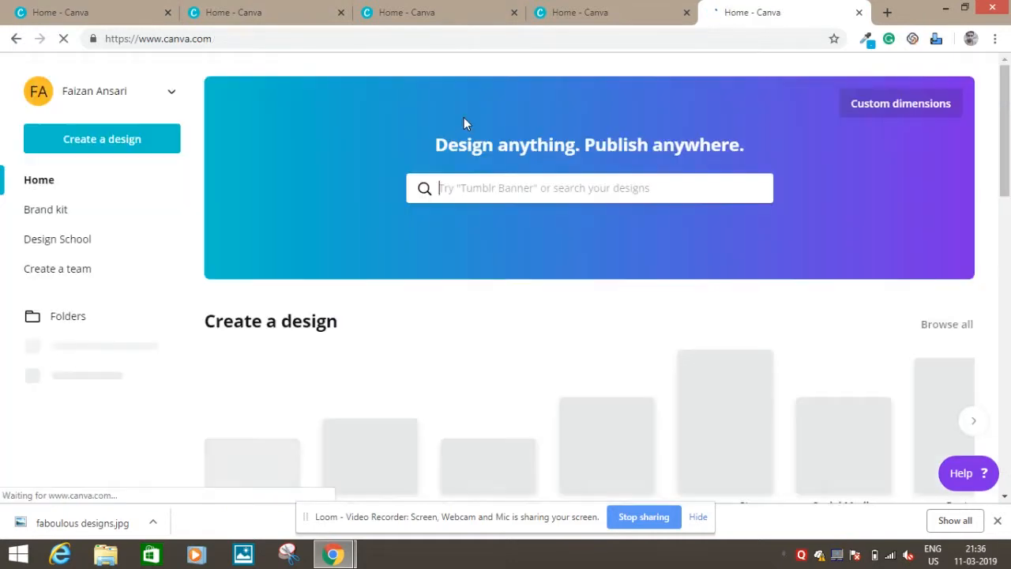
pyautogui.click(533, 179)
pyautogui.write('in')
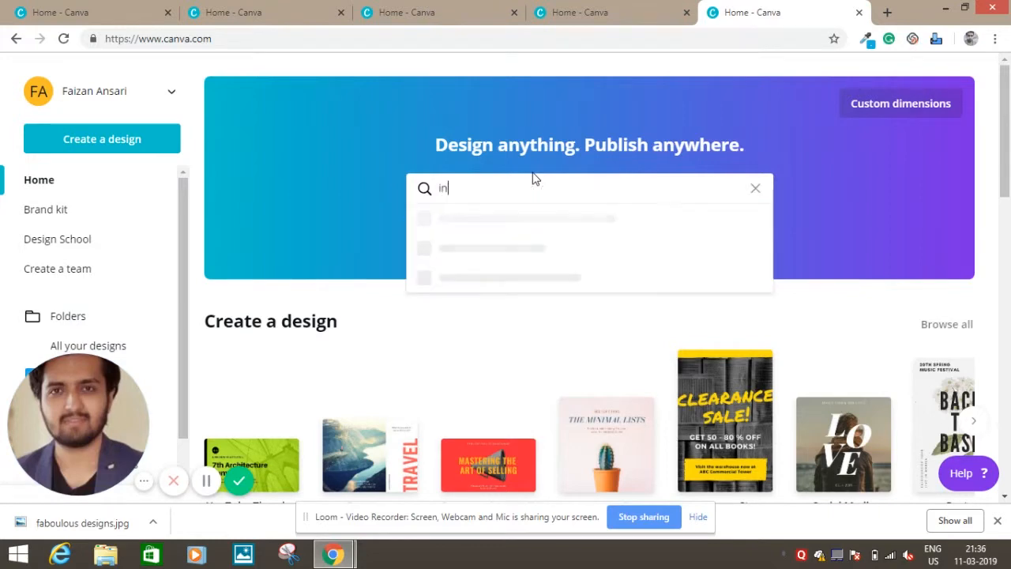
pyautogui.write('fographi')
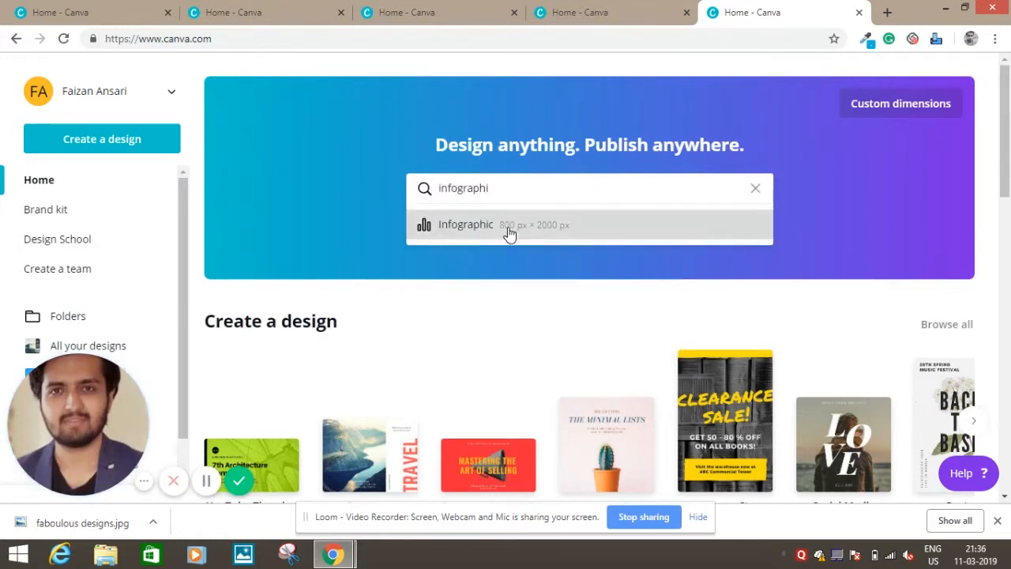
pyautogui.click(510, 225)
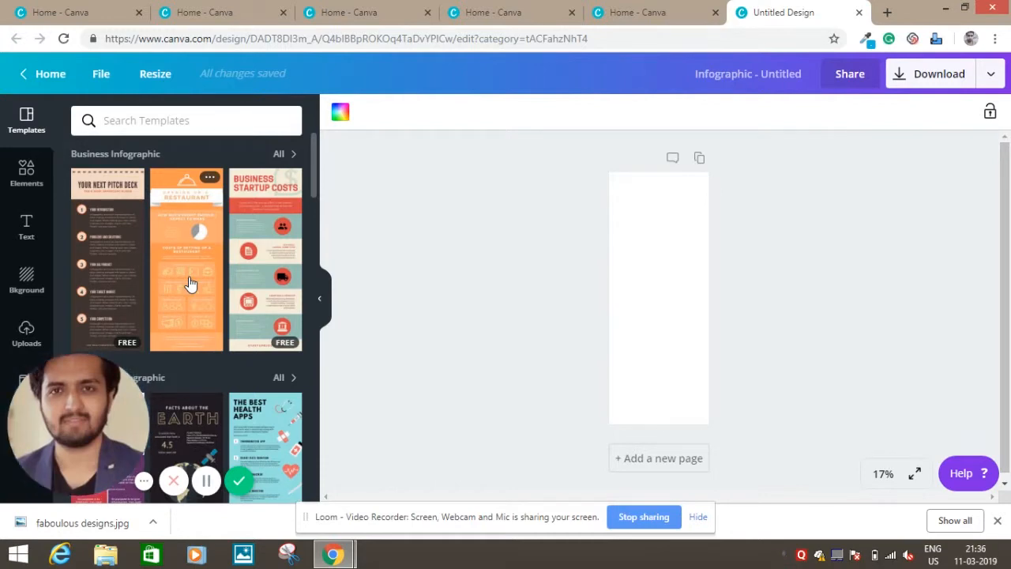
pyautogui.scroll(-3, 266, 286)
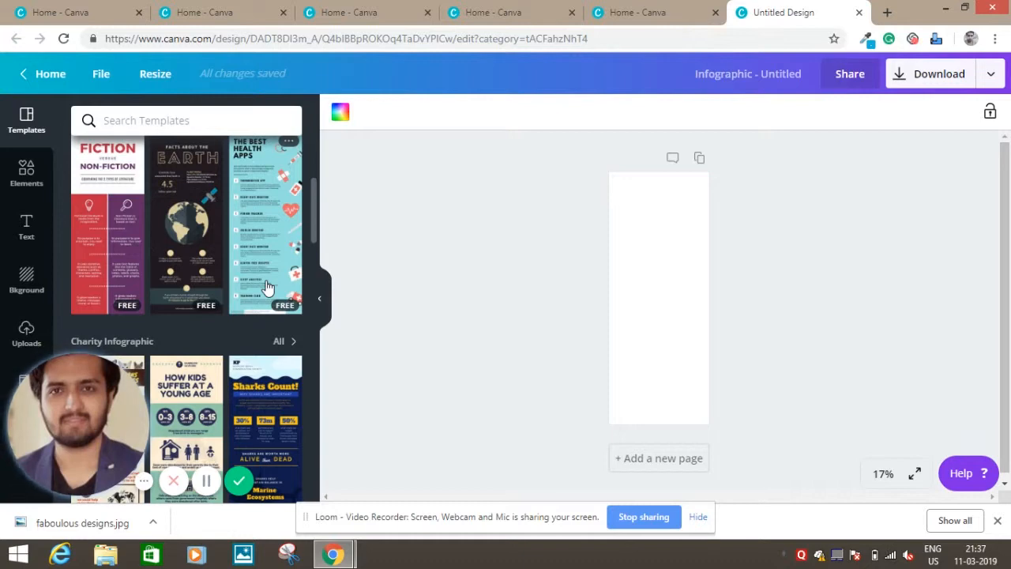
# - Open the publishing options for the infographic and review the whole list, from Download to Purchase premium elements
pyautogui.click(997, 74)
pyautogui.scroll(-3, 864, 329)
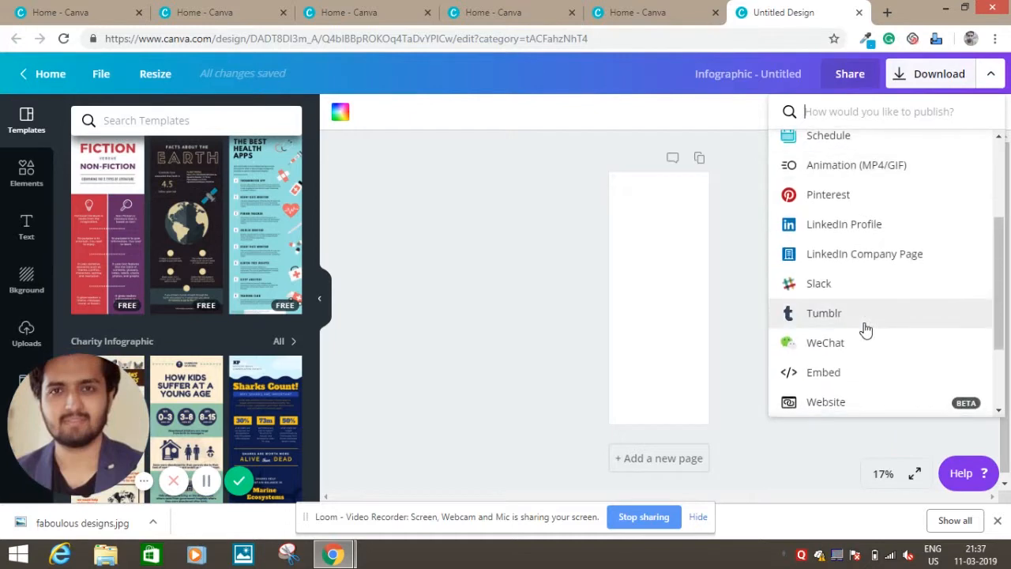
pyautogui.scroll(-1, 864, 329)
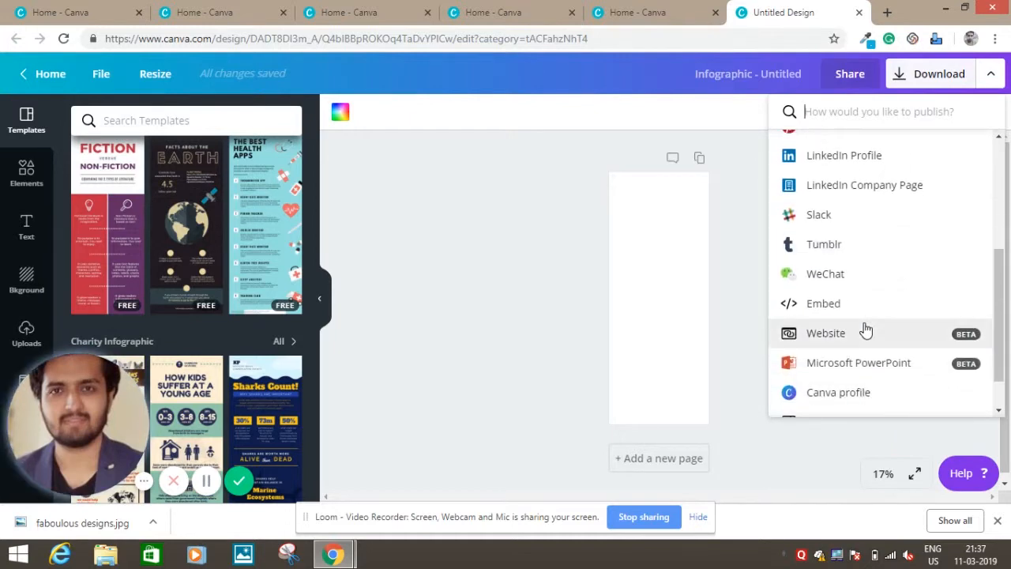
pyautogui.scroll(3, 840, 261)
pyautogui.scroll(-3, 875, 326)
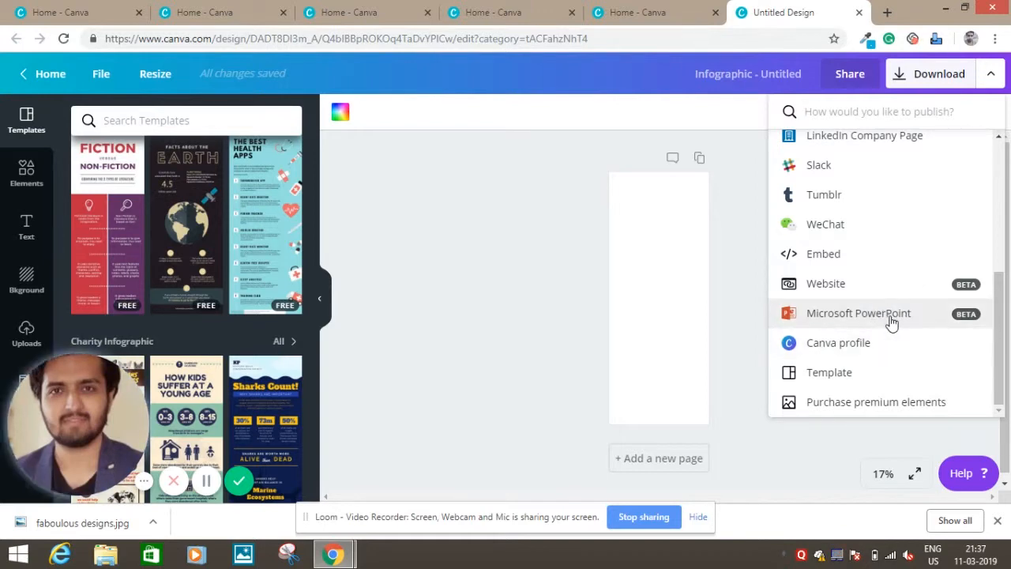
pyautogui.scroll(5, 890, 322)
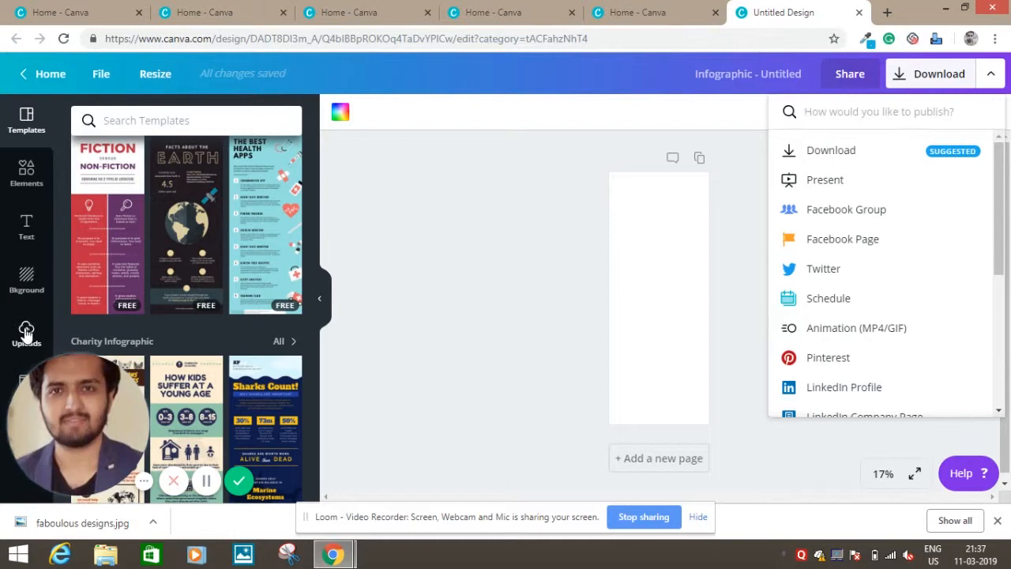
# - Return to the homepage, look over the sidebar and design types, and open the suggested design types in the search
pyautogui.click(27, 76)
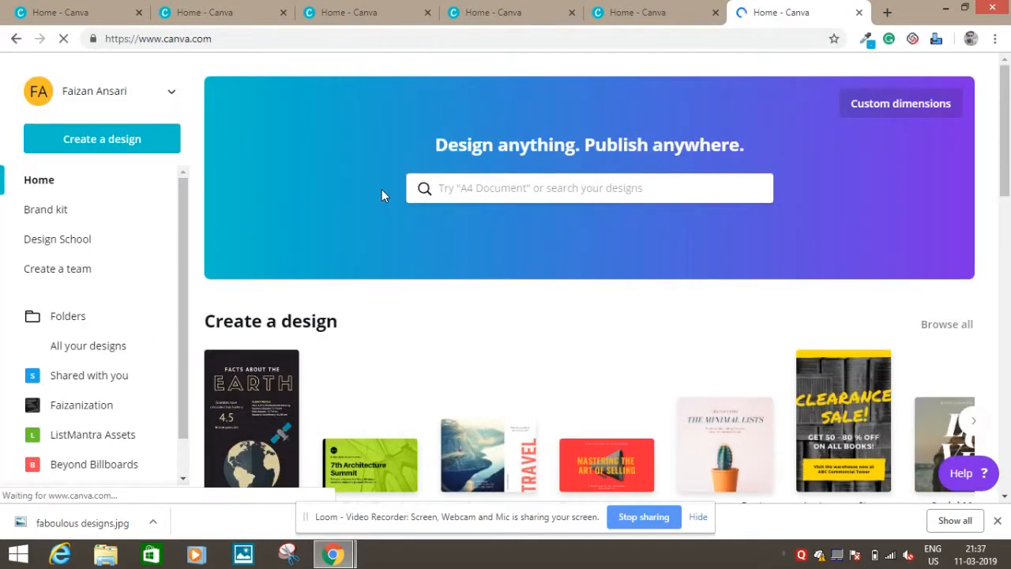
pyautogui.scroll(-2, 382, 195)
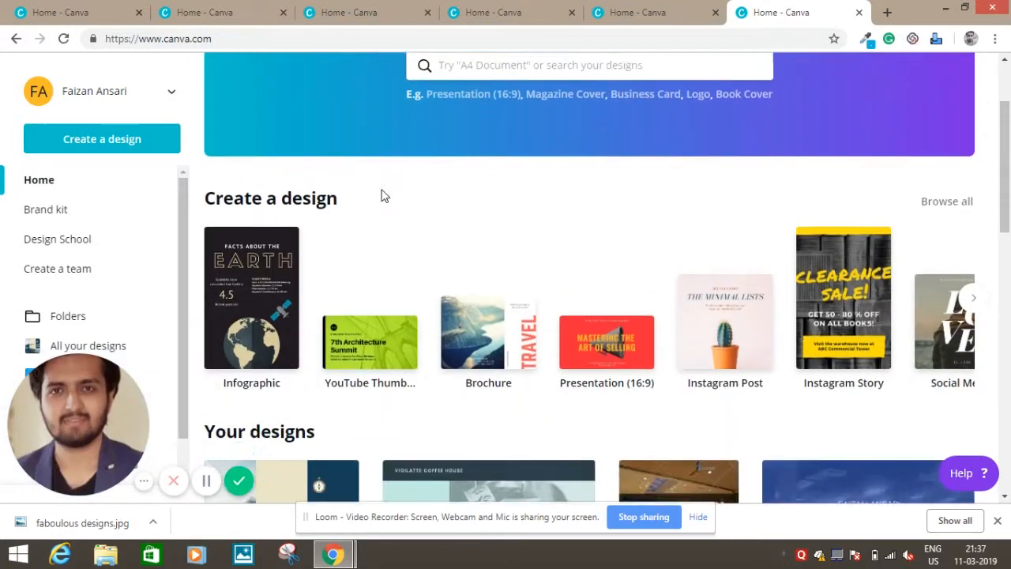
pyautogui.scroll(-1, 106, 255)
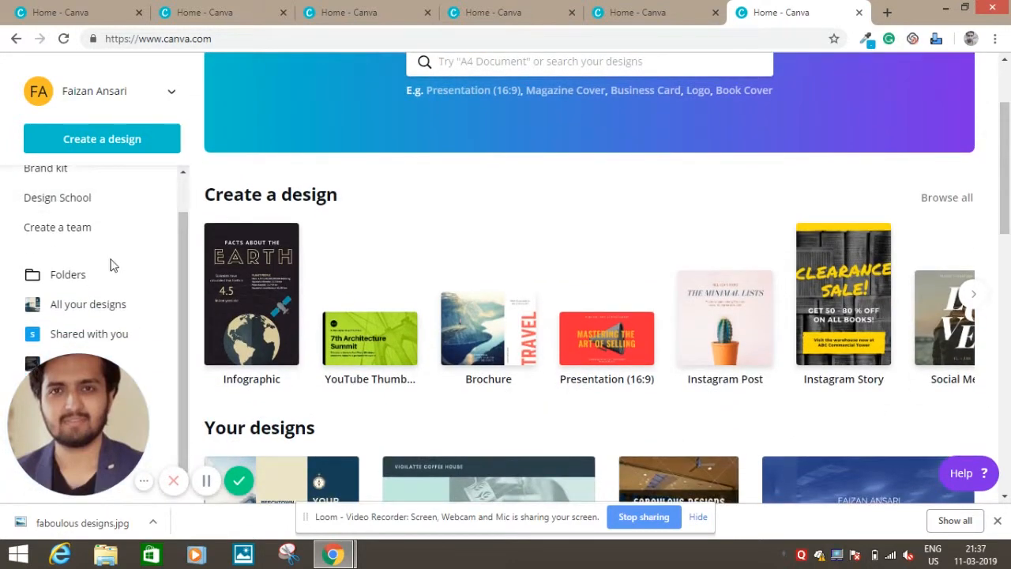
pyautogui.scroll(1, 109, 281)
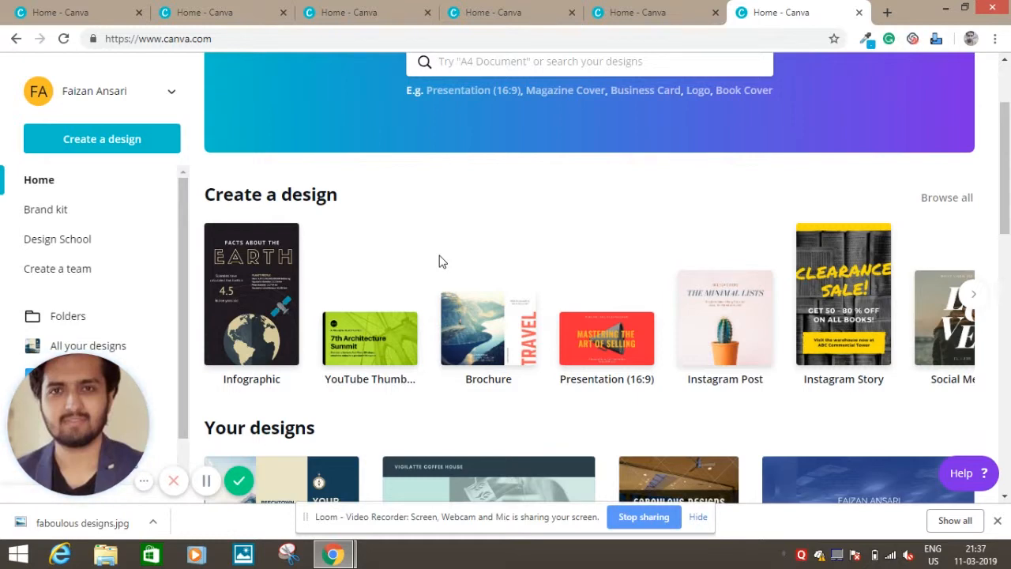
pyautogui.scroll(2, 439, 261)
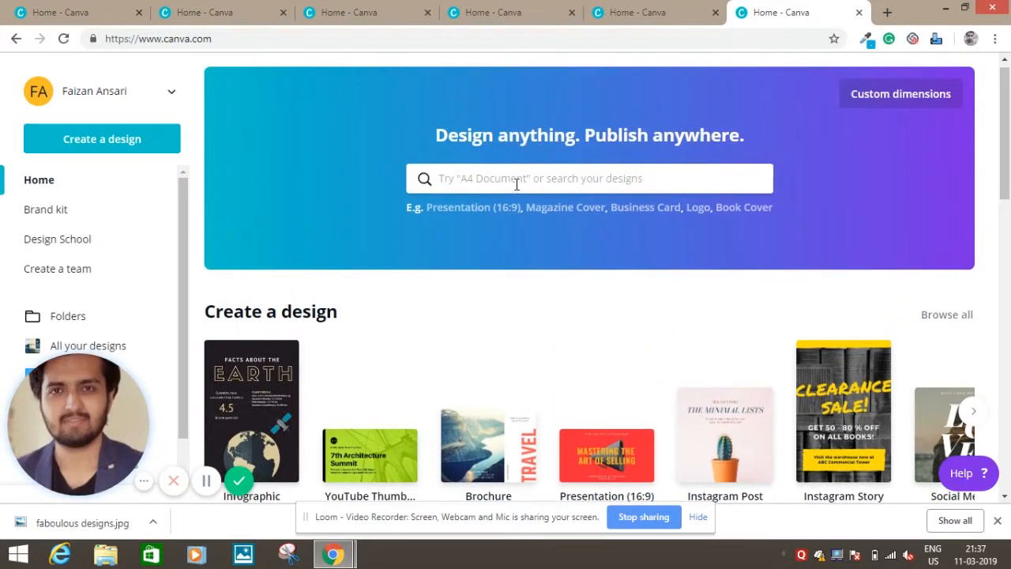
pyautogui.click(540, 178)
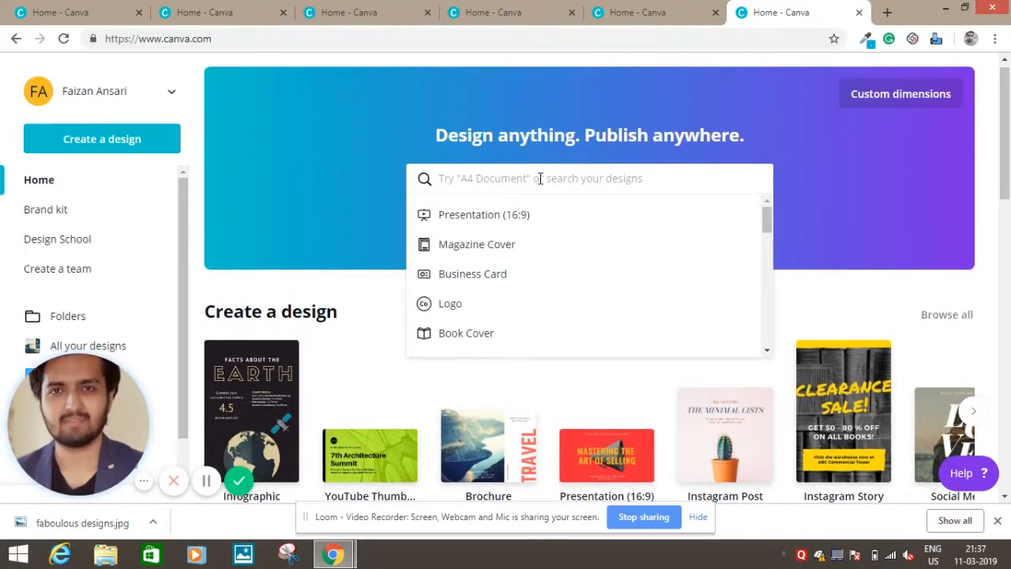